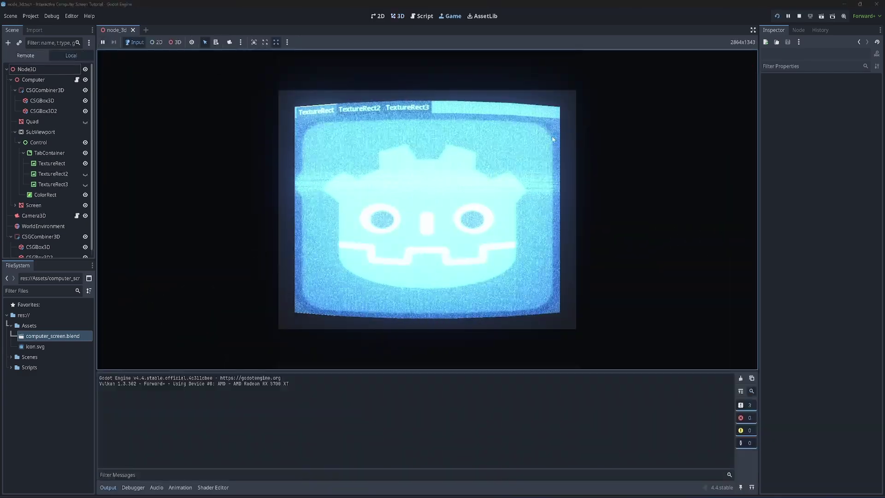
# - Try the TextureRect2 and TextureRect3 tabs on the computer screen in the running demo scene
pyautogui.click(371, 109)
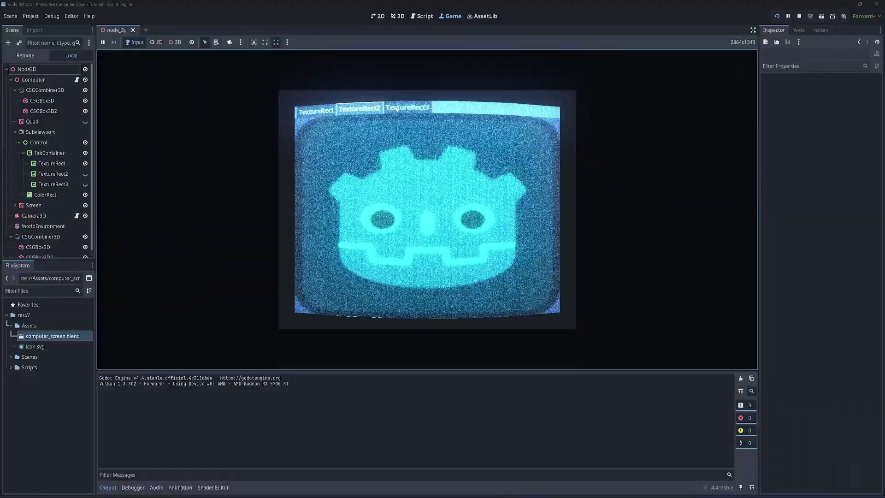
pyautogui.click(418, 107)
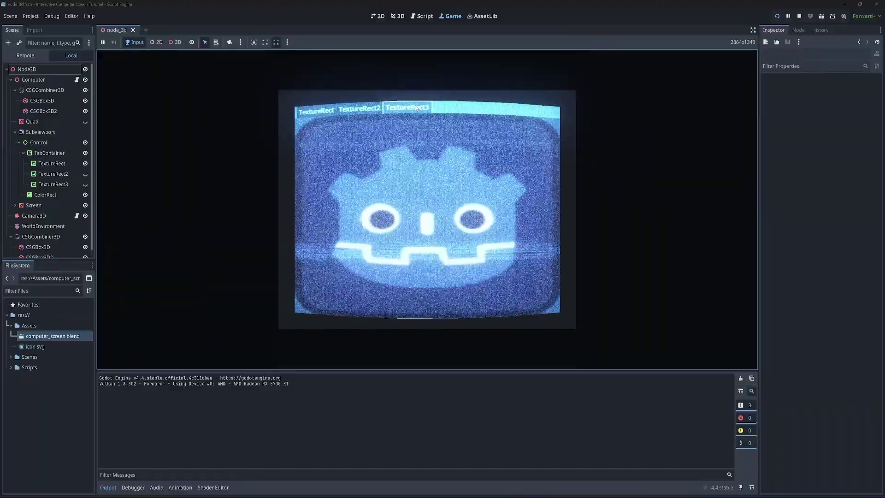
pyautogui.click(359, 109)
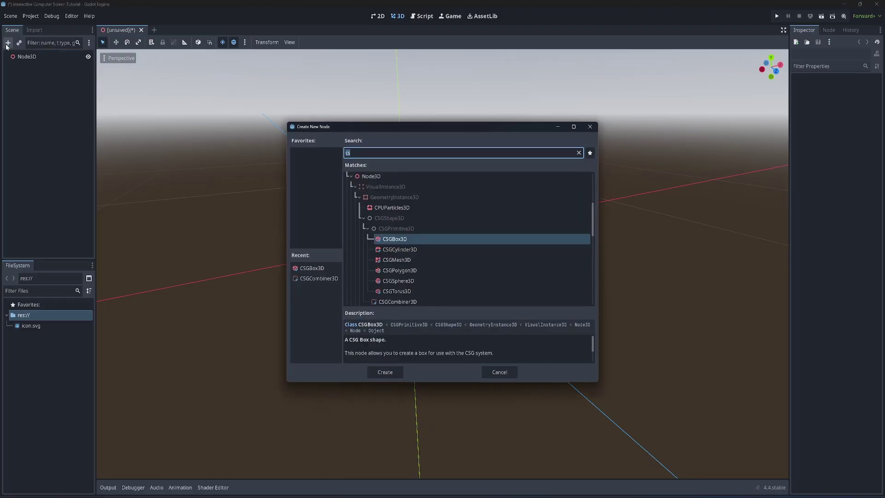
# - Add a CSGCombiner3D under the Node3D root and a CSGBox3D as its child
pyautogui.doubleClick(352, 239)
pyautogui.click(8, 42)
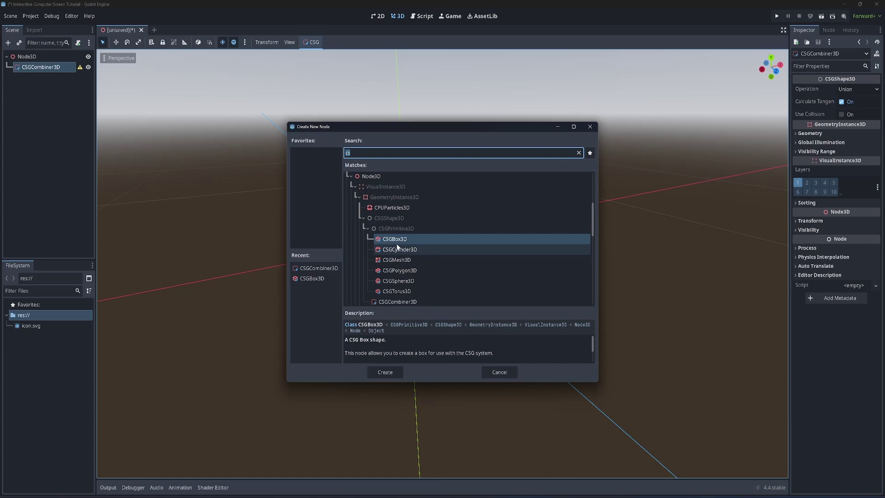
pyautogui.doubleClick(364, 239)
# - Set the CSGBox3D size to 0.45 m in X, 0.35 m in Y and 0.4 m in Z
pyautogui.click(804, 99)
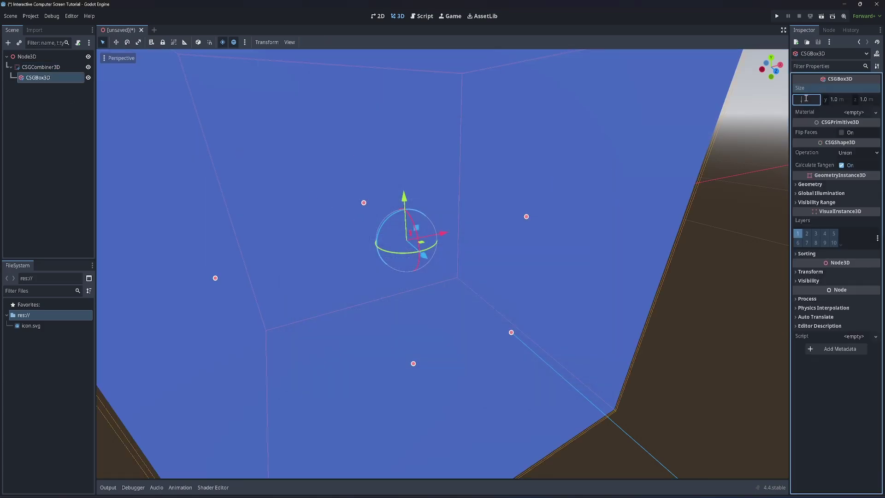
pyautogui.write('.45')
pyautogui.press('Return')
pyautogui.click(835, 99)
pyautogui.write('.35')
pyautogui.press('Return')
pyautogui.click(865, 99)
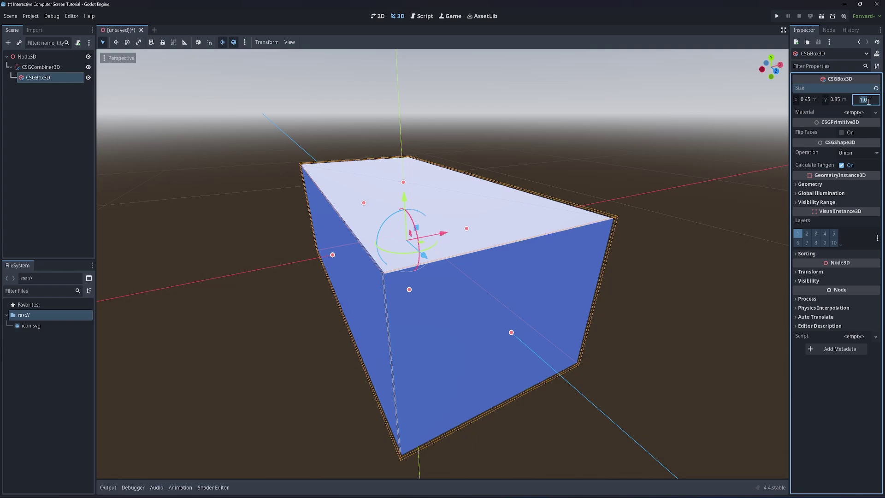
pyautogui.write('.4')
pyautogui.press('Return')
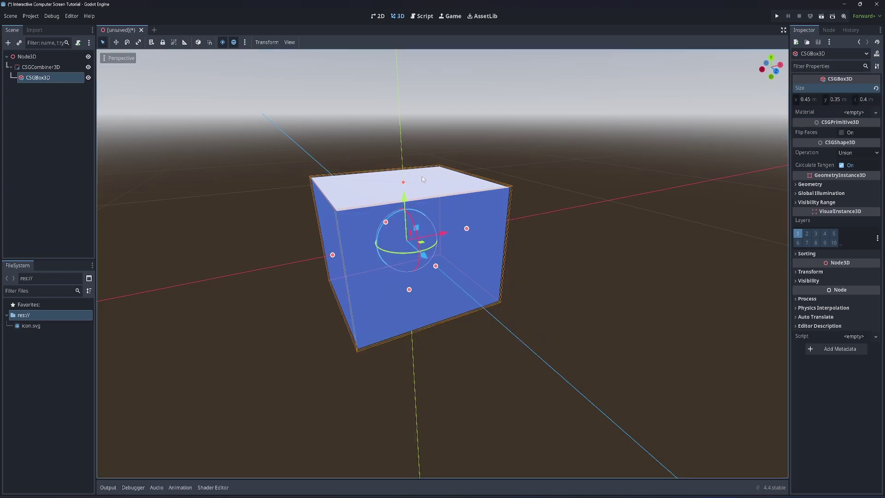
# - Add a second CSGBox3D under the CSGCombiner3D
pyautogui.click(46, 67)
pyautogui.click(7, 42)
pyautogui.doubleClick(404, 242)
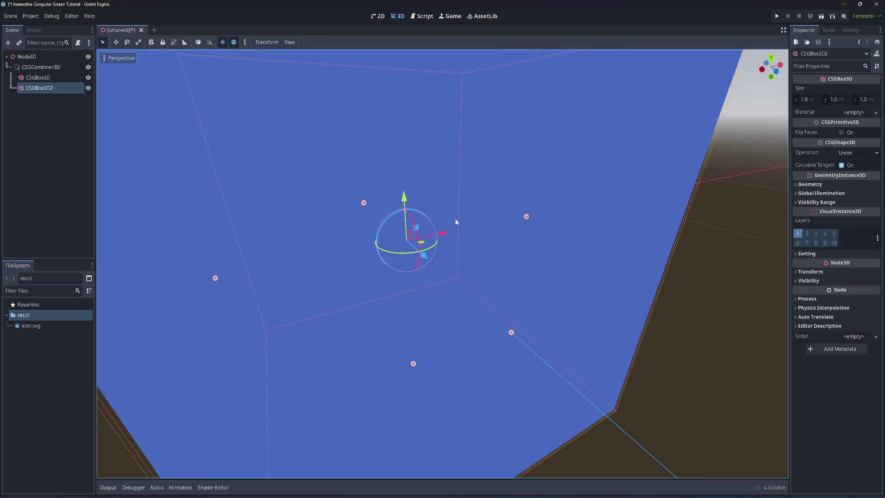
# - Set the second box's size to 0.4 m in X, 0.3 m in Y and 0.3 m in Z
pyautogui.click(804, 97)
pyautogui.write('.3')
pyautogui.press('Return')
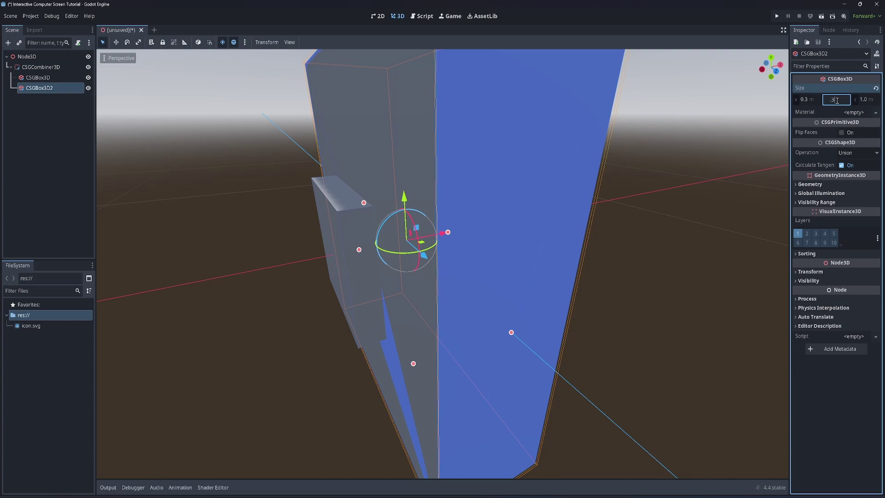
pyautogui.click(812, 99)
pyautogui.write('.4')
pyautogui.press('Return')
pyautogui.click(871, 99)
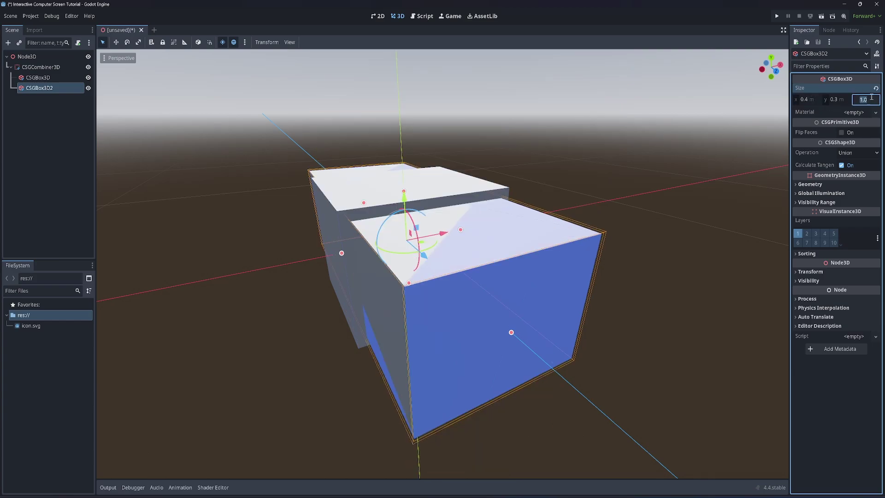
pyautogui.write('.3')
pyautogui.press('Return')
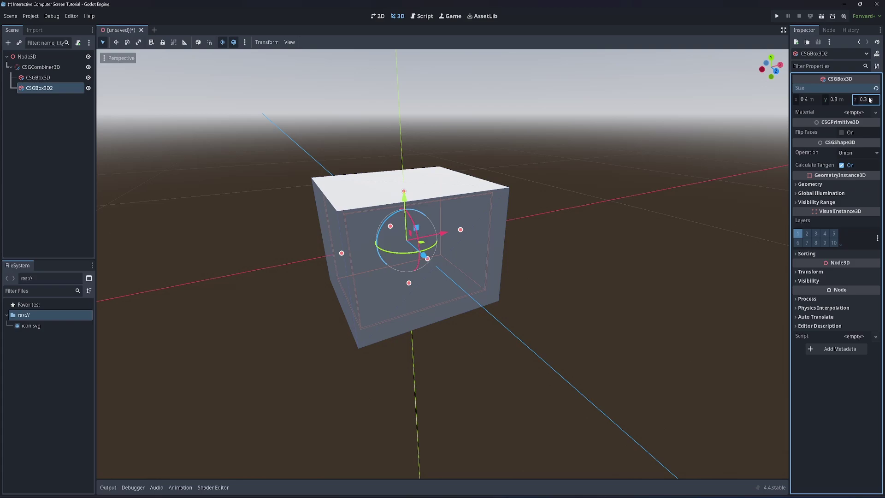
# - Change the second box's operation to Subtraction and move it forward along Z to hollow out the casing's front
pyautogui.click(857, 152)
pyautogui.click(852, 184)
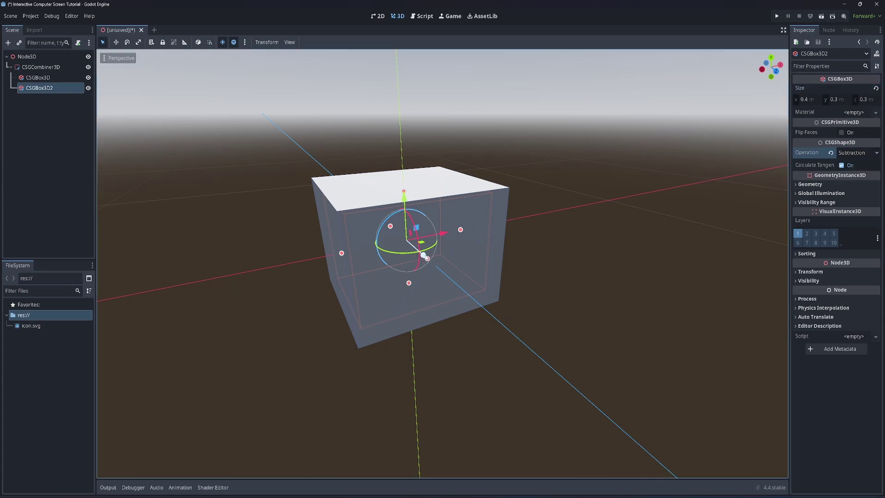
pyautogui.moveTo(424, 256); pyautogui.dragTo(431, 261)
pyautogui.click(583, 228)
# - Add a MeshInstance3D under the Node3D root and give it a new QuadMesh
pyautogui.hotkey('ctrl', 'a')
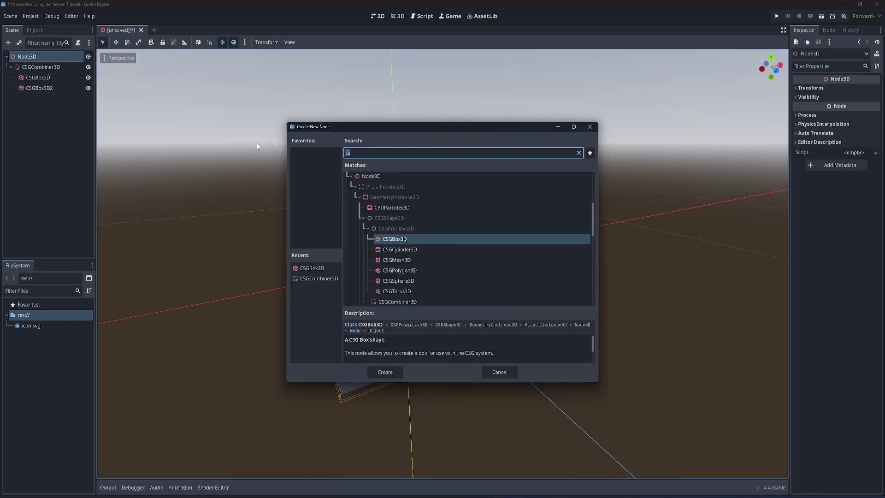
pyautogui.write('mesh')
pyautogui.press('Return')
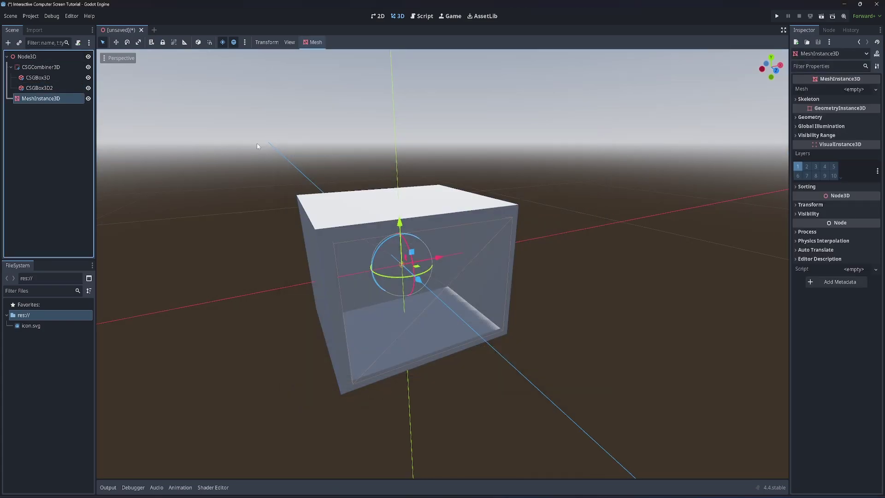
pyautogui.click(851, 90)
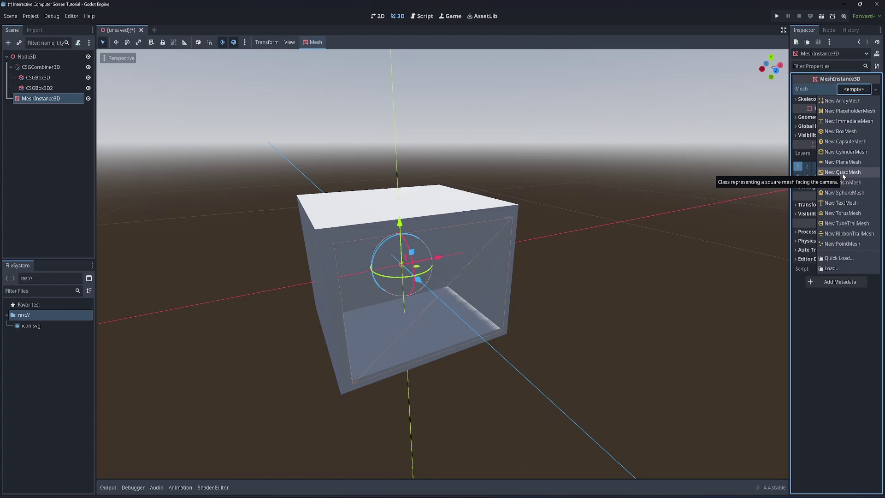
pyautogui.click(842, 173)
# - Set the quad mesh size to 0.4 by 0.3 m and move it forward along Z in front of the casing
pyautogui.scroll(-5, 553, 230)
pyautogui.moveTo(553, 231); pyautogui.dragTo(634, 232, button='middle')
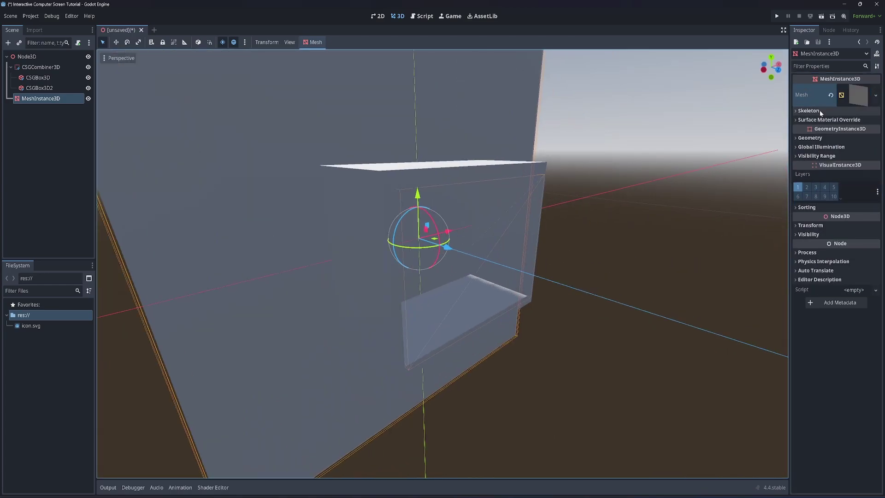
pyautogui.click(854, 99)
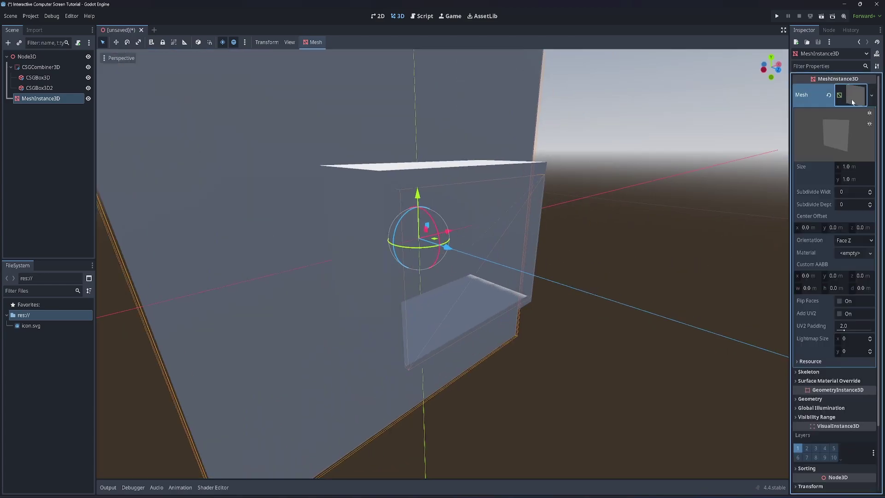
pyautogui.click(852, 167)
pyautogui.press('Return')
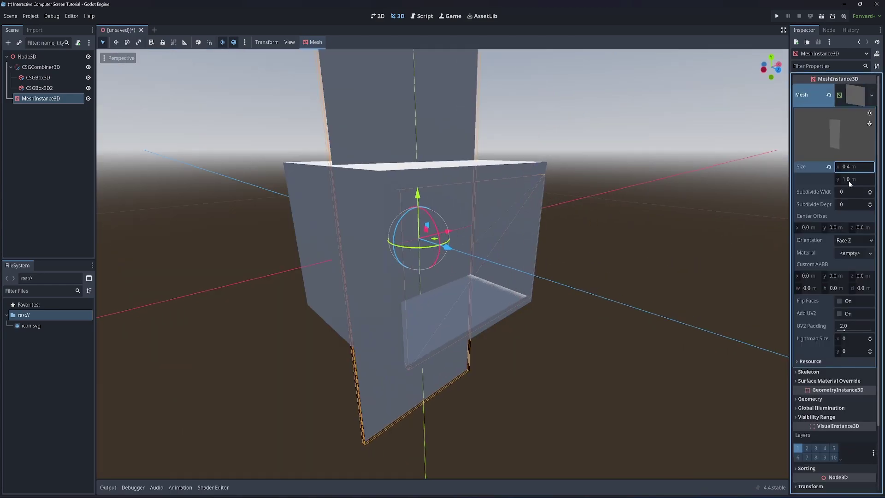
pyautogui.click(849, 182)
pyautogui.write('.3')
pyautogui.press('Return')
pyautogui.moveTo(454, 253); pyautogui.dragTo(557, 286)
# - Give the outer CSGBox3D a new material with a dark grey albedo color
pyautogui.click(835, 143)
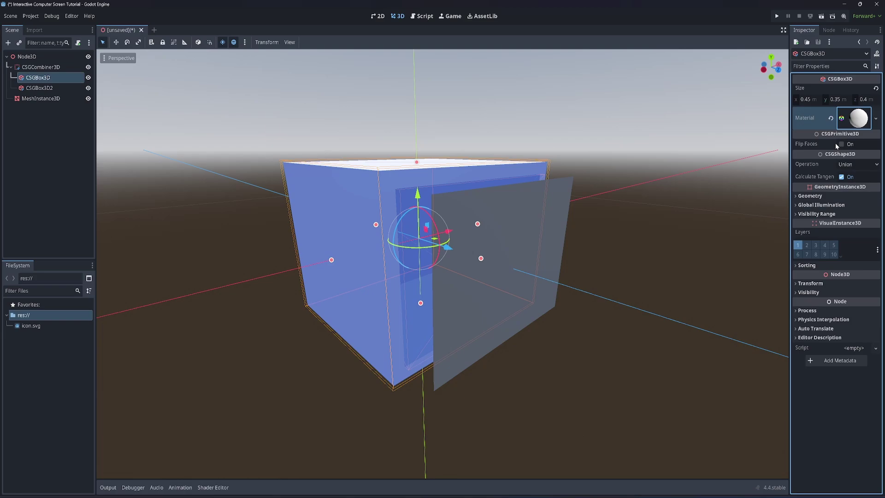
pyautogui.click(854, 118)
pyautogui.click(813, 240)
pyautogui.click(855, 249)
pyautogui.moveTo(878, 307); pyautogui.dragTo(877, 333)
pyautogui.click(628, 302)
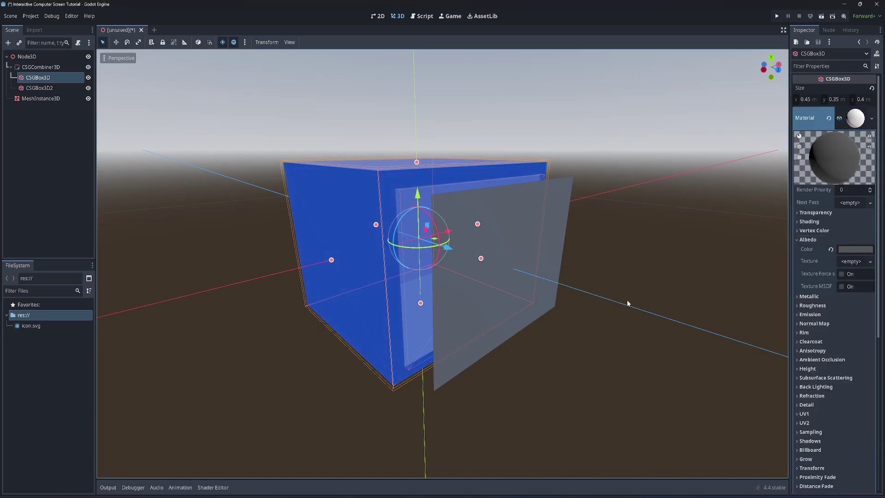
# - Seat the quad MeshInstance3D in the casing's front opening and add a SubViewport as its child
pyautogui.click(553, 280)
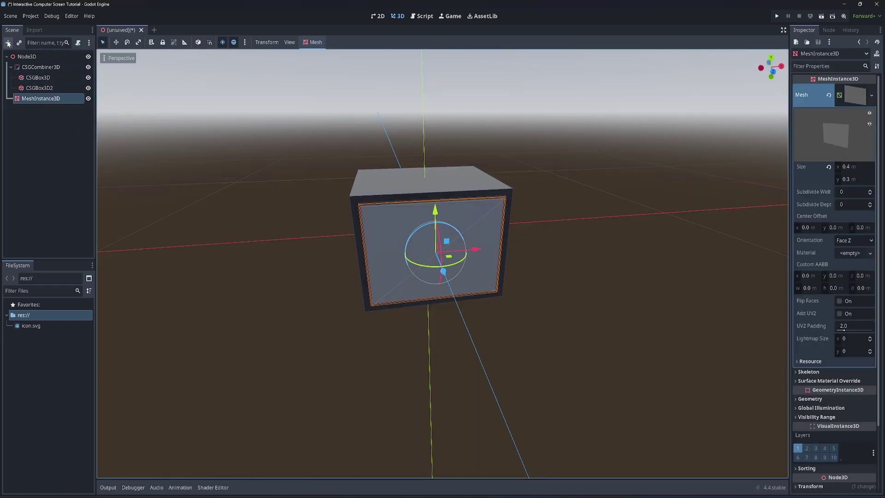
pyautogui.click(8, 42)
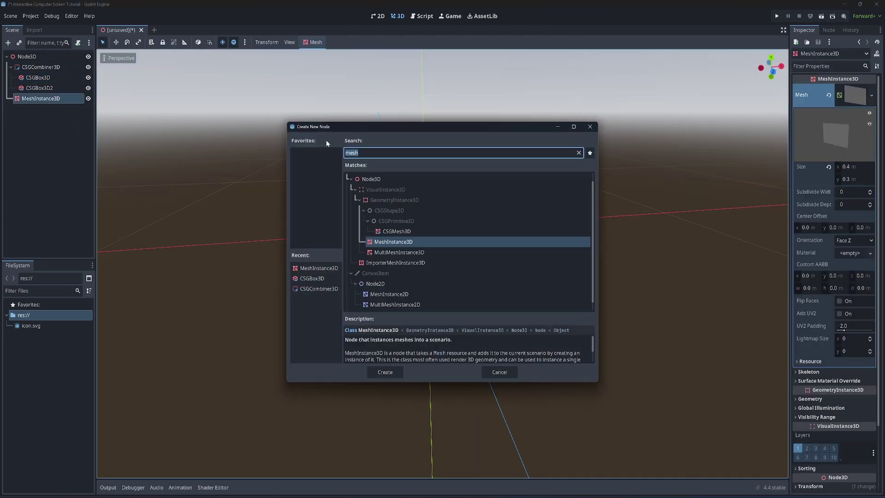
pyautogui.write('subview')
pyautogui.press('Return')
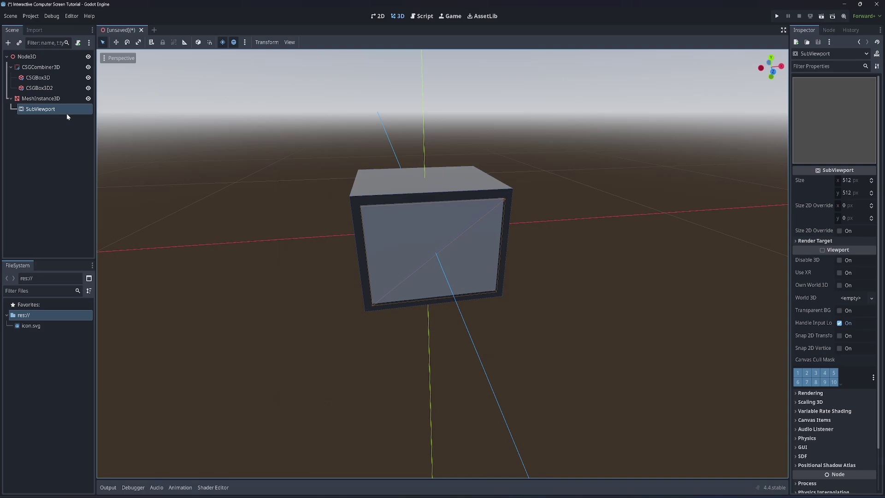
# - Add a Control node under the SubViewport and a TabContainer inside that Control
pyautogui.click(8, 43)
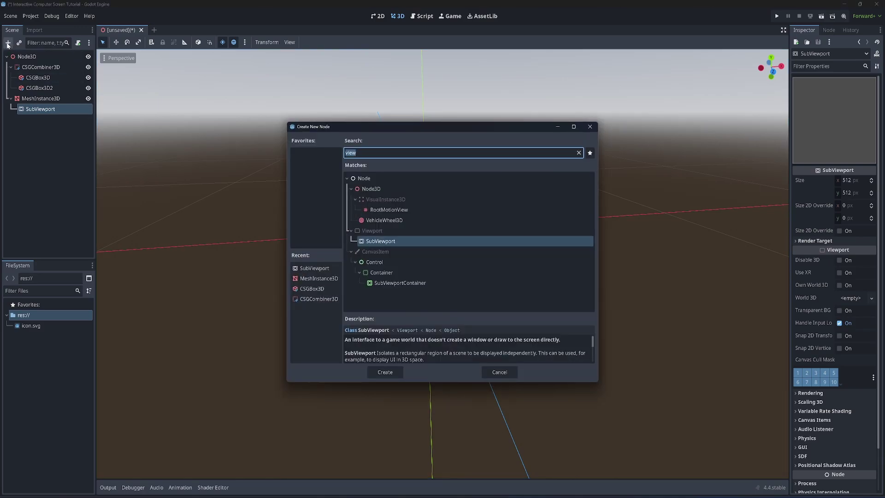
pyautogui.doubleClick(393, 262)
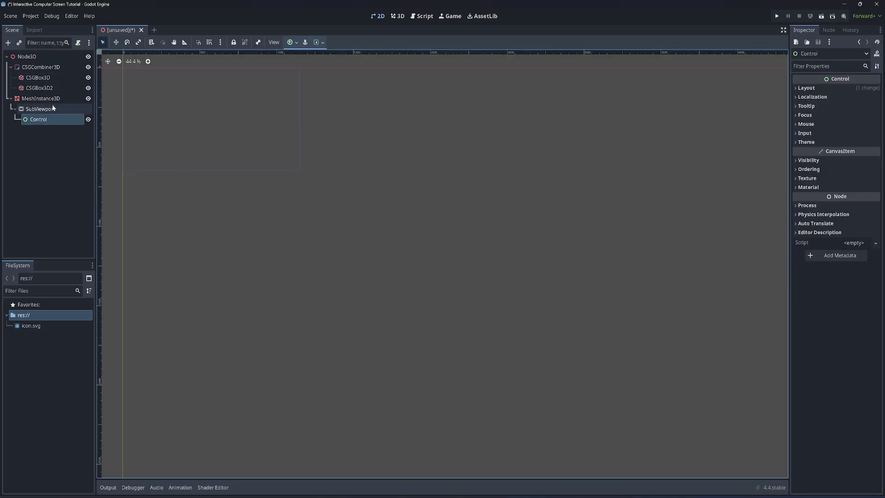
pyautogui.click(8, 43)
pyautogui.write('tab')
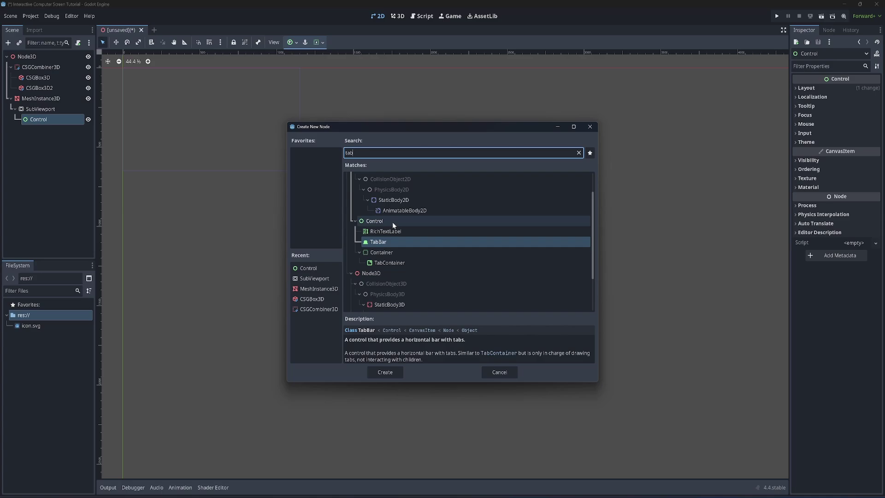
pyautogui.click(391, 263)
pyautogui.doubleClick(391, 262)
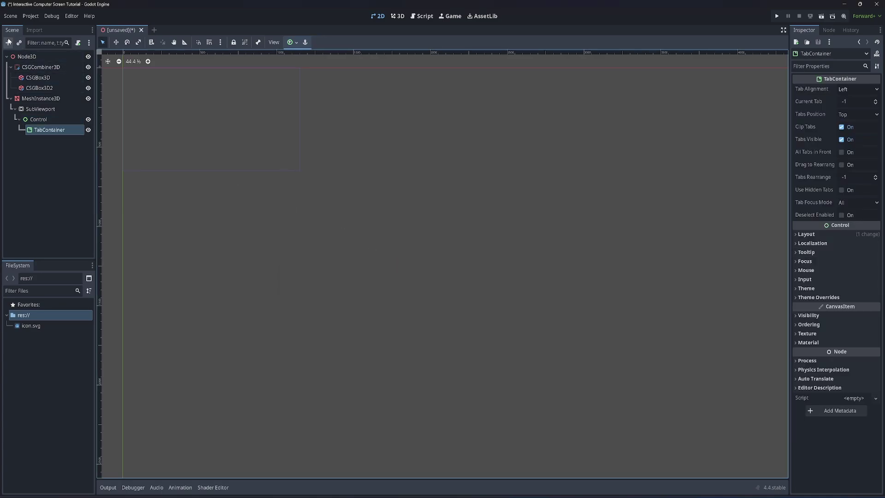
# - Add a TextureRect under the TabContainer and assign icon.svg as its texture
pyautogui.click(8, 42)
pyautogui.write('textu')
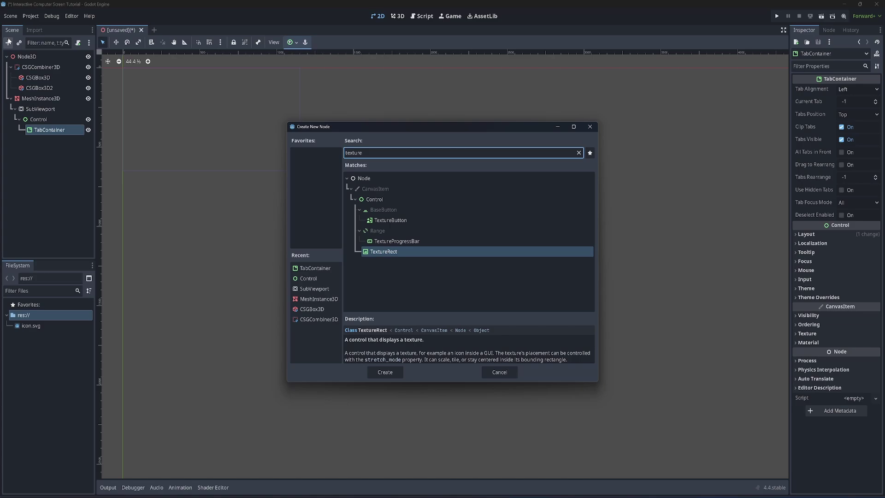
pyautogui.write('re')
pyautogui.press('Return')
pyautogui.moveTo(31, 326); pyautogui.dragTo(860, 89)
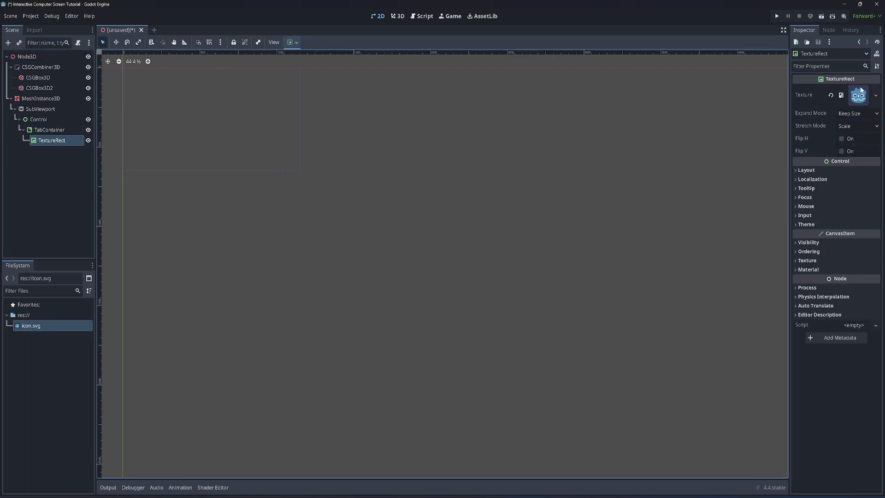
# - Move the Control node with its children out of the SubViewport to directly under MeshInstance3D
pyautogui.rightClick(194, 142)
pyautogui.click(46, 115)
pyautogui.moveTo(156, 102); pyautogui.dragTo(303, 158, button='middle')
pyautogui.scroll(4, 259, 148)
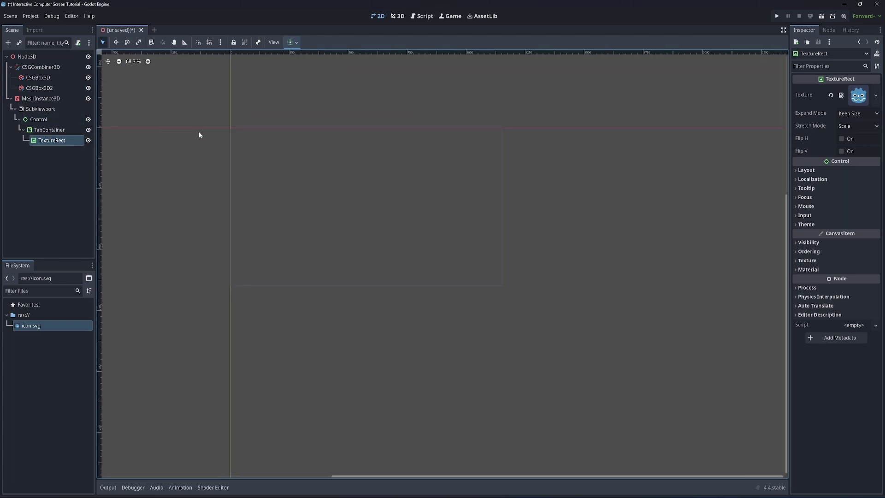
pyautogui.scroll(1, 381, 188)
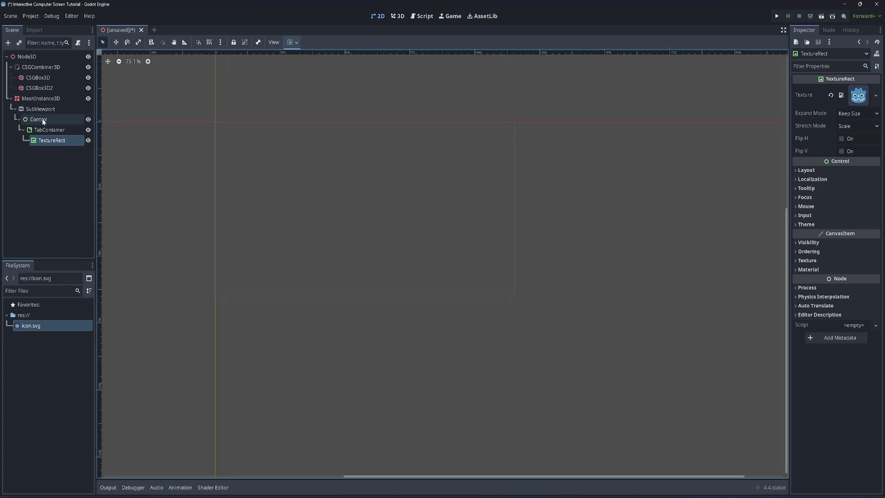
pyautogui.moveTo(42, 118)
pyautogui.mouseDown()
pyautogui.moveTo(45, 106)
pyautogui.moveTo(51, 141)
pyautogui.moveTo(46, 105)
pyautogui.mouseUp()
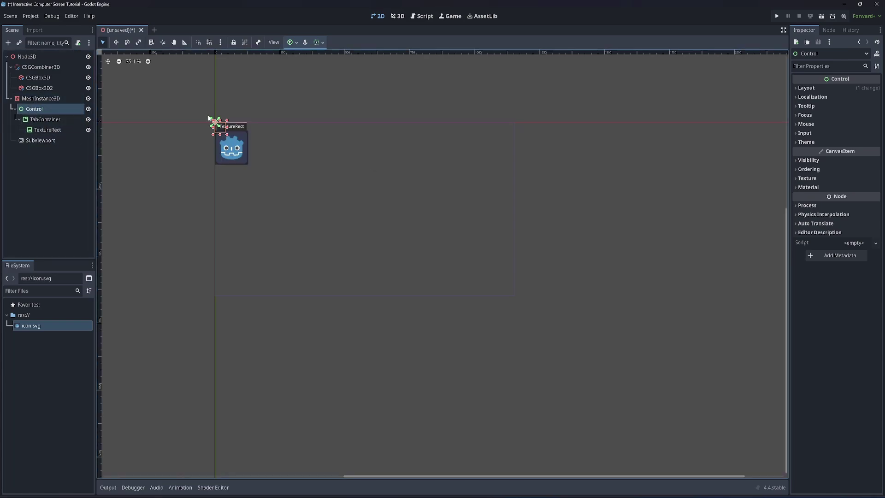
# - Apply the Full Rect anchor preset to both the Control and the TabContainer
pyautogui.click(292, 42)
pyautogui.click(327, 95)
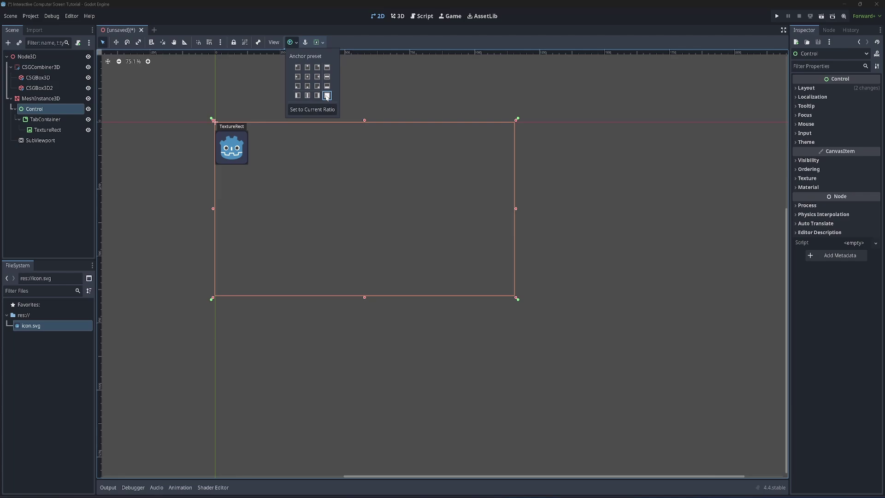
pyautogui.click(48, 120)
pyautogui.click(292, 41)
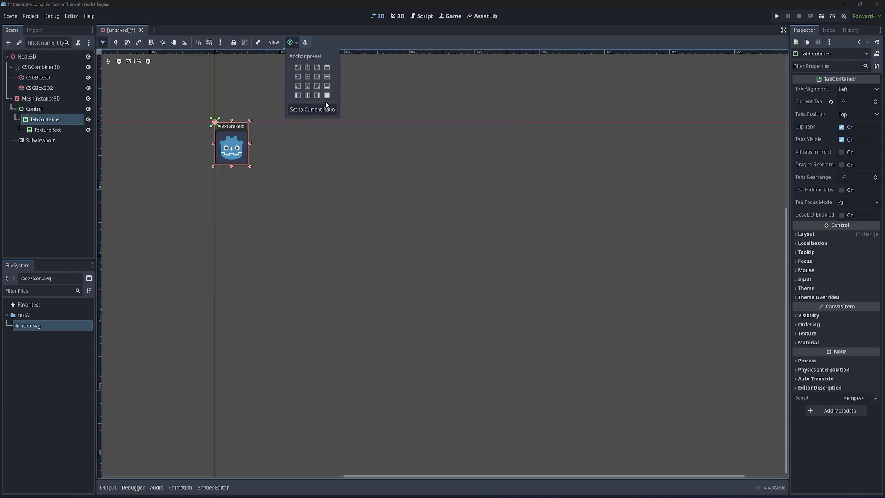
pyautogui.click(327, 95)
pyautogui.click(234, 130)
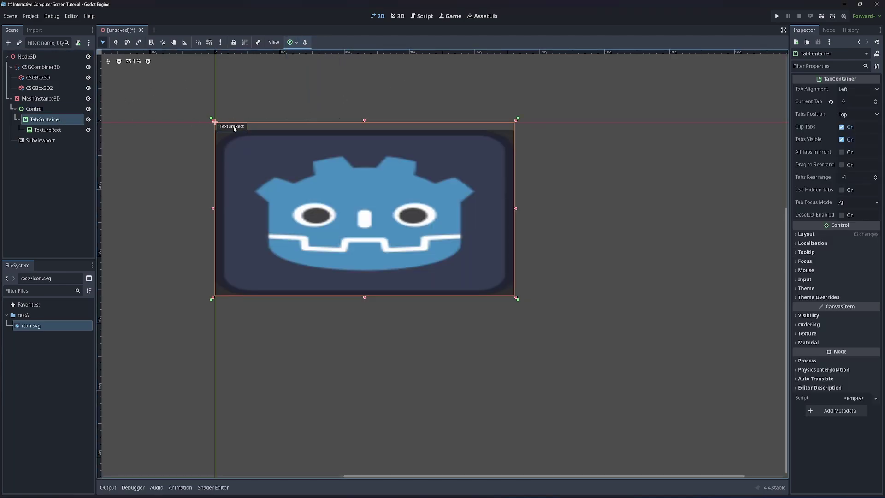
# - Duplicate the TextureRect under the TabContainer twice so that the container has three tabs
pyautogui.click(48, 120)
pyautogui.click(46, 130)
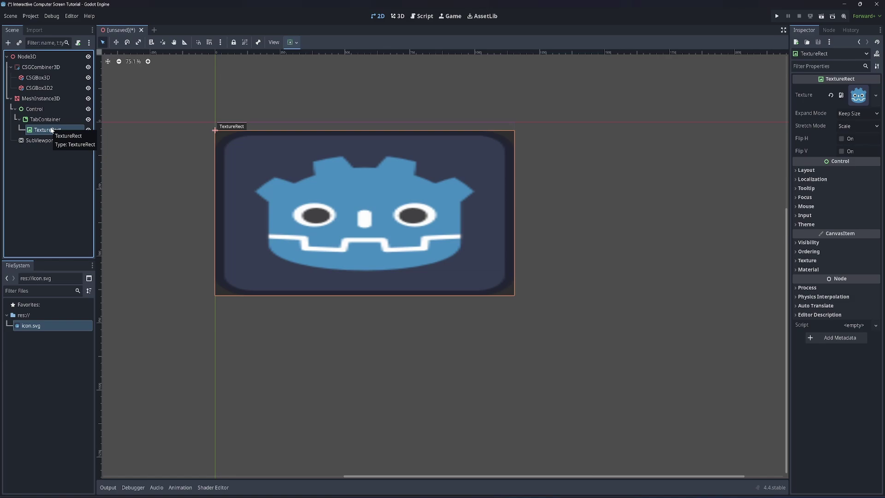
pyautogui.hotkey('ctrl', 'd')
pyautogui.hotkey('ctrl', 'd')
# - Tint TextureRect2 green through its Modulate color and display it as the visible tab
pyautogui.click(62, 140)
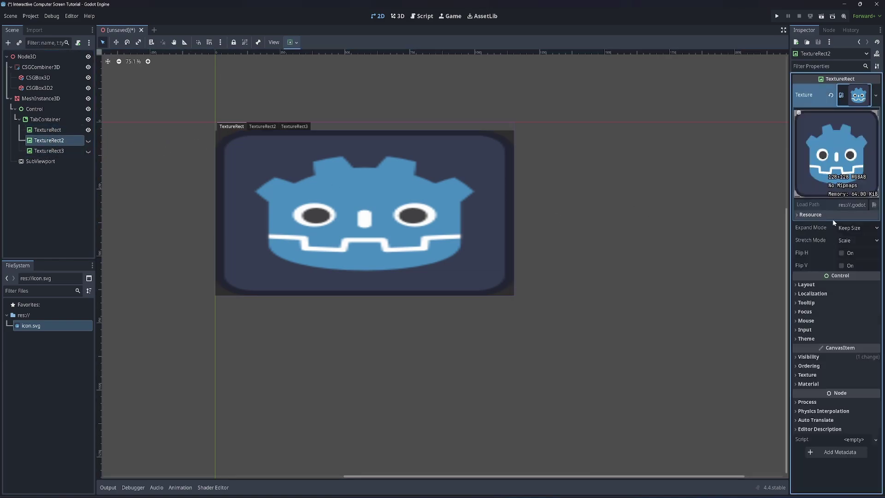
pyautogui.click(808, 243)
pyautogui.click(845, 265)
pyautogui.moveTo(795, 331); pyautogui.dragTo(786, 339)
pyautogui.moveTo(875, 304); pyautogui.dragTo(875, 315)
pyautogui.click(88, 140)
pyautogui.click(88, 141)
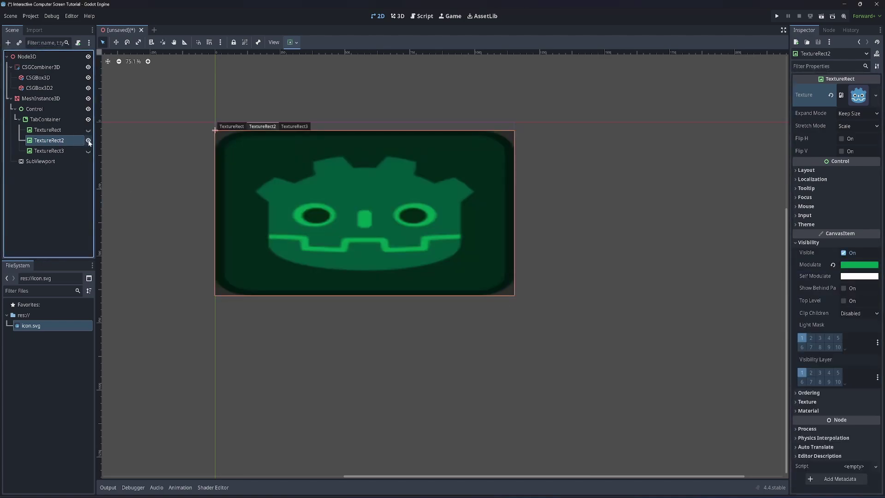
# - Display TextureRect3 as the visible tab and tint it red through its Modulate color
pyautogui.click(81, 150)
pyautogui.click(88, 150)
pyautogui.click(822, 243)
pyautogui.click(846, 265)
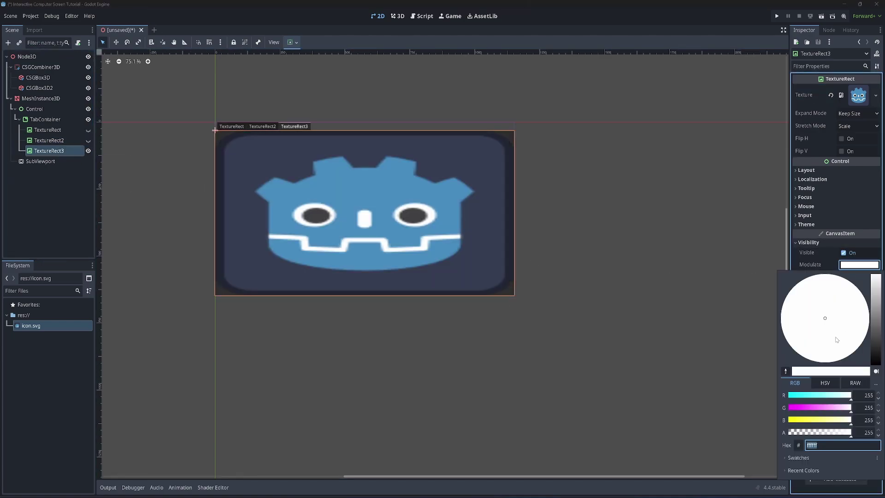
pyautogui.moveTo(822, 319); pyautogui.dragTo(865, 336)
pyautogui.moveTo(876, 295)
pyautogui.mouseDown()
pyautogui.moveTo(878, 320)
pyautogui.moveTo(878, 309)
pyautogui.mouseUp()
pyautogui.click(594, 241)
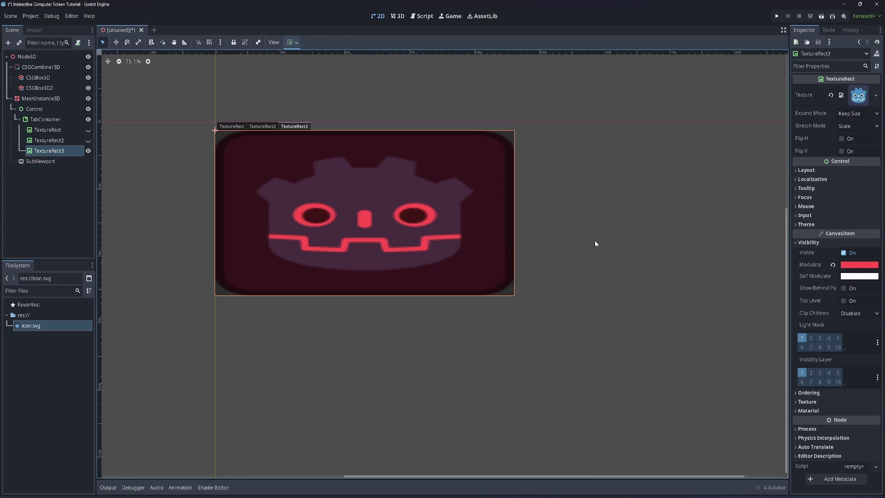
# - Make the first TextureRect the visible tab of the TabContainer again
pyautogui.click(48, 140)
pyautogui.click(88, 140)
pyautogui.click(88, 130)
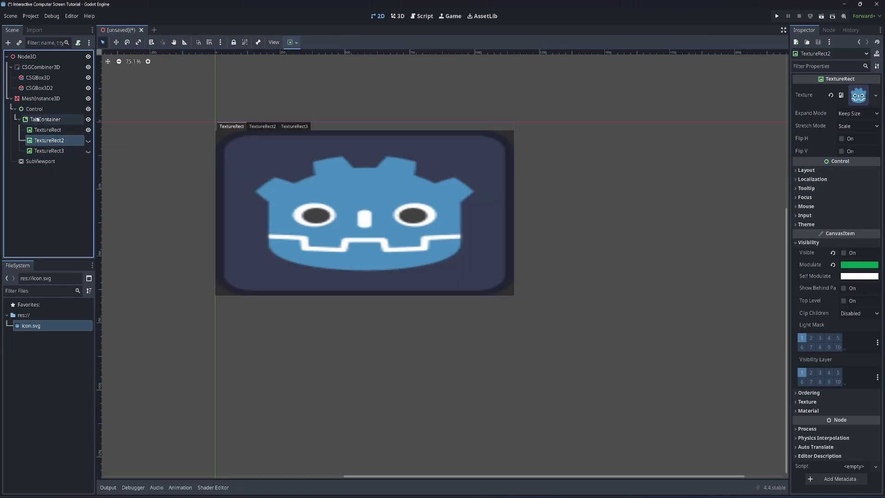
# - Move the Control node with its children back under the SubViewport and return to the 3D view
pyautogui.click(401, 17)
pyautogui.moveTo(62, 109); pyautogui.dragTo(65, 162)
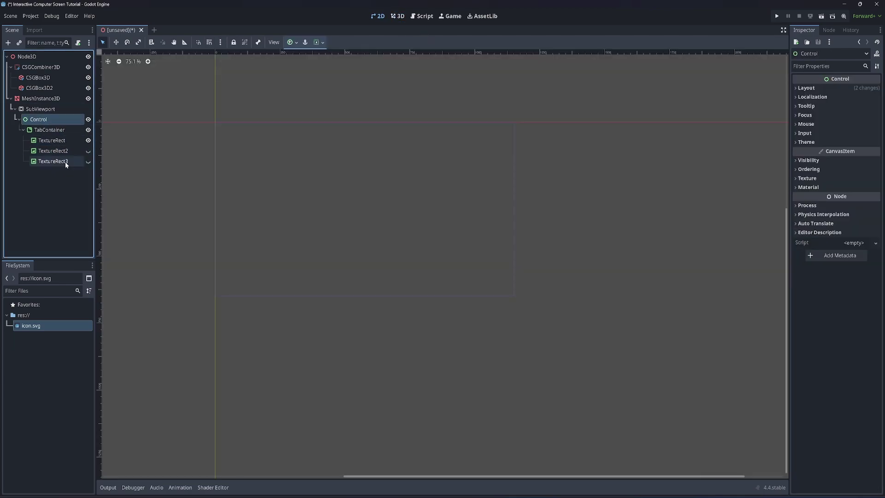
pyautogui.click(397, 16)
# - Assign a new StandardMaterial3D to the quad mesh of MeshInstance3D
pyautogui.click(49, 98)
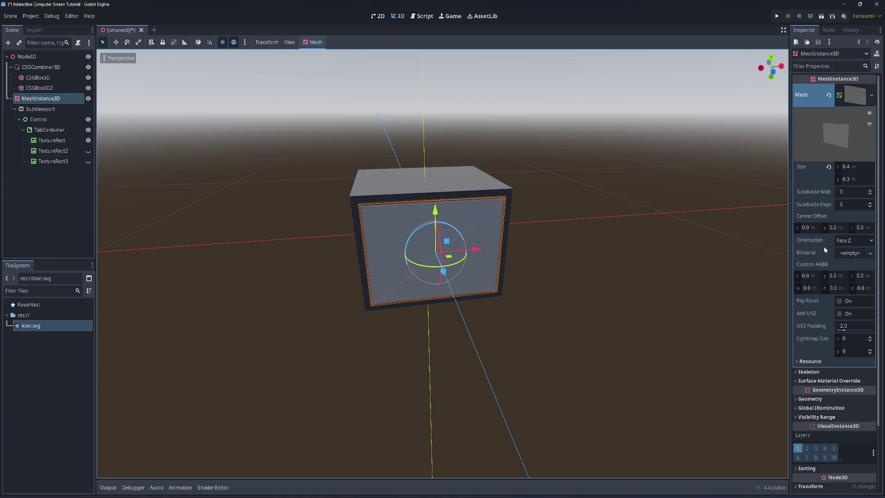
pyautogui.click(851, 254)
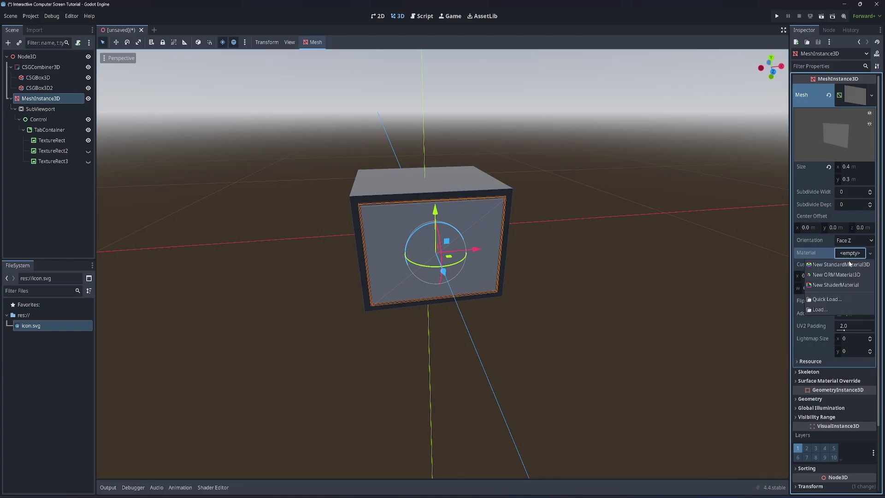
pyautogui.click(847, 264)
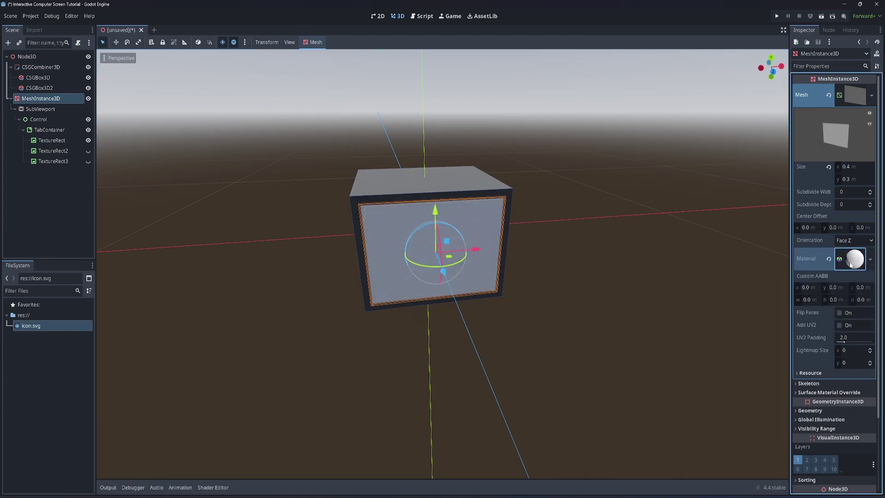
# - Enable Local to Scene on both the new material and the quad mesh resource
pyautogui.click(850, 260)
pyautogui.scroll(-5, 811, 323)
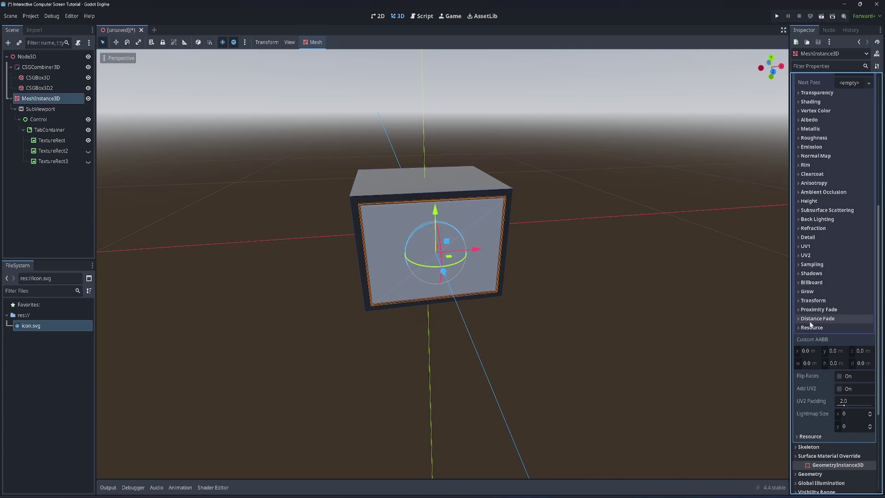
pyautogui.click(820, 436)
pyautogui.scroll(-5, 821, 397)
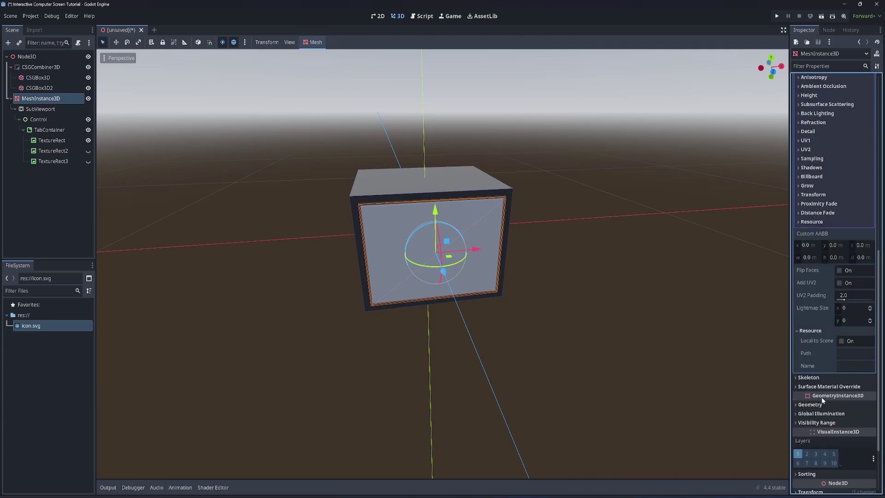
pyautogui.click(823, 221)
pyautogui.scroll(-5, 823, 220)
pyautogui.click(841, 245)
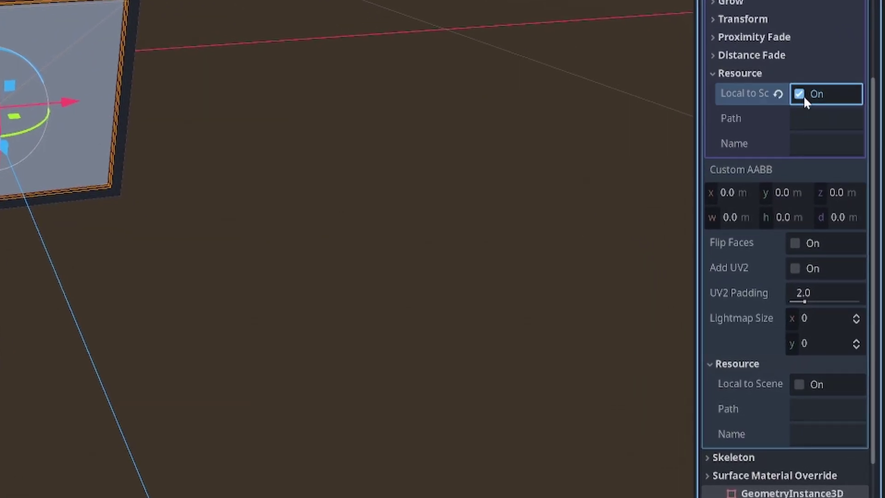
pyautogui.click(799, 384)
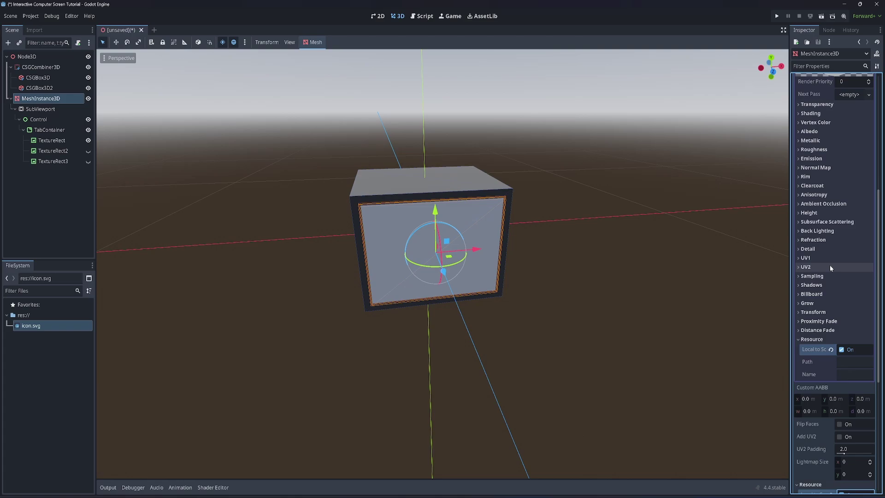
# - Set the material's albedo texture to a new ViewportTexture with SubViewport as its viewport path
pyautogui.click(821, 235)
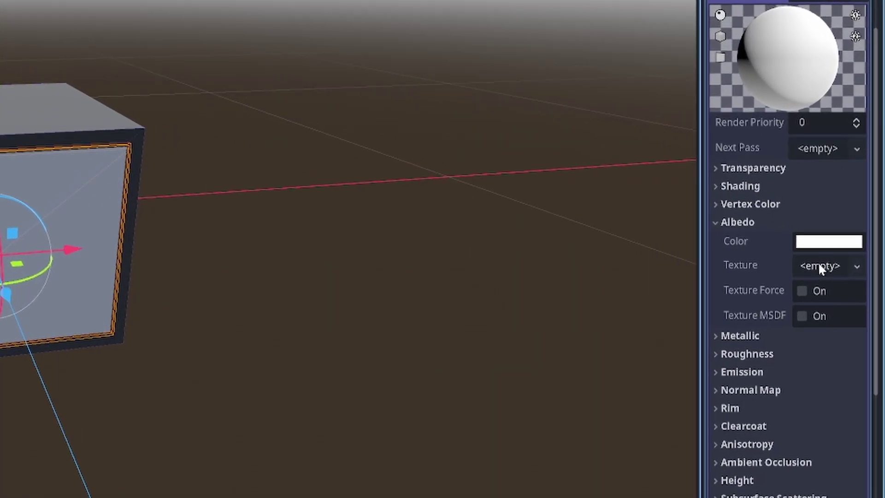
pyautogui.click(849, 256)
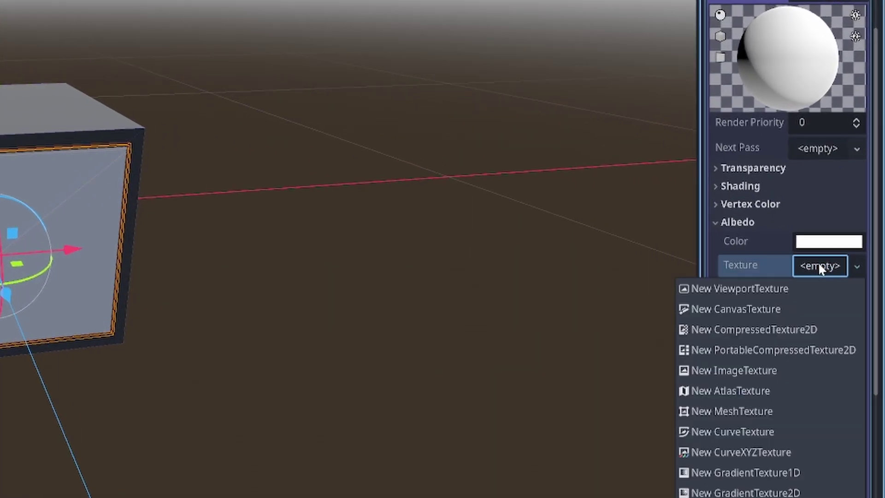
pyautogui.click(736, 290)
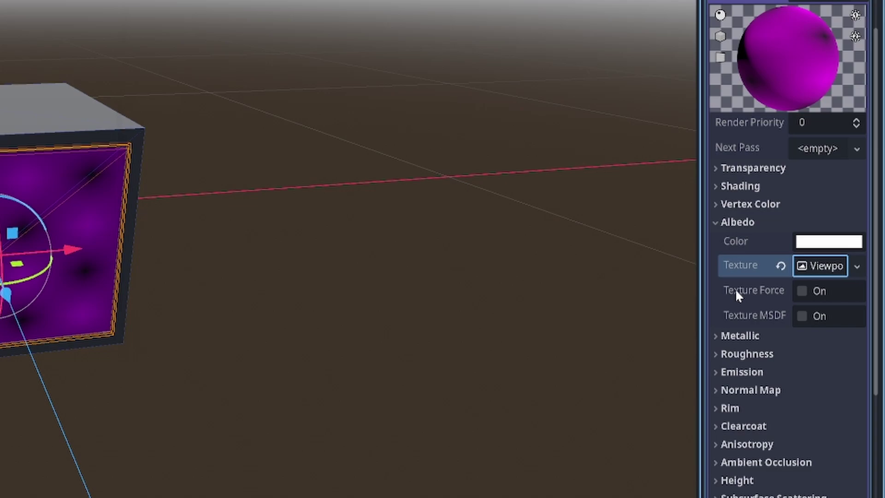
pyautogui.click(826, 267)
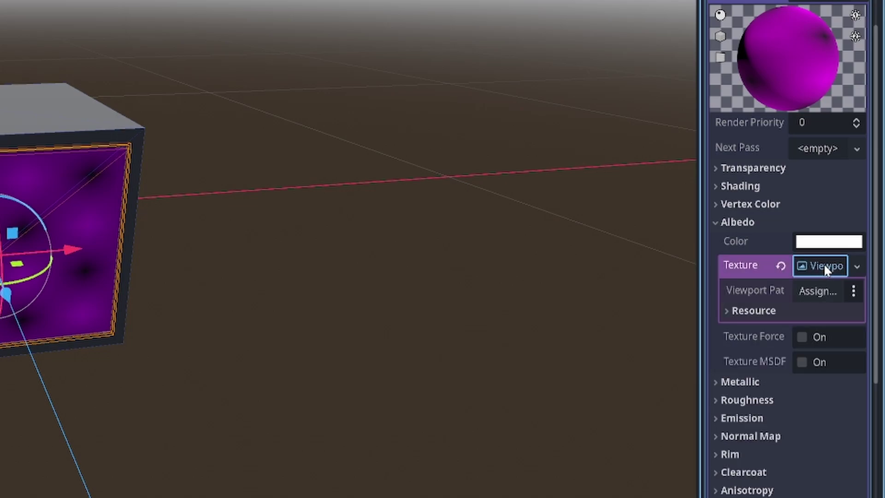
pyautogui.click(818, 290)
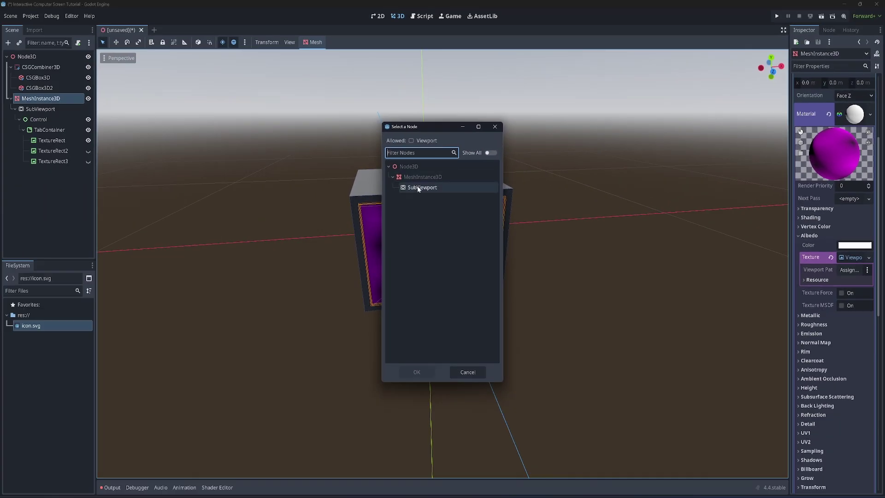
pyautogui.doubleClick(418, 187)
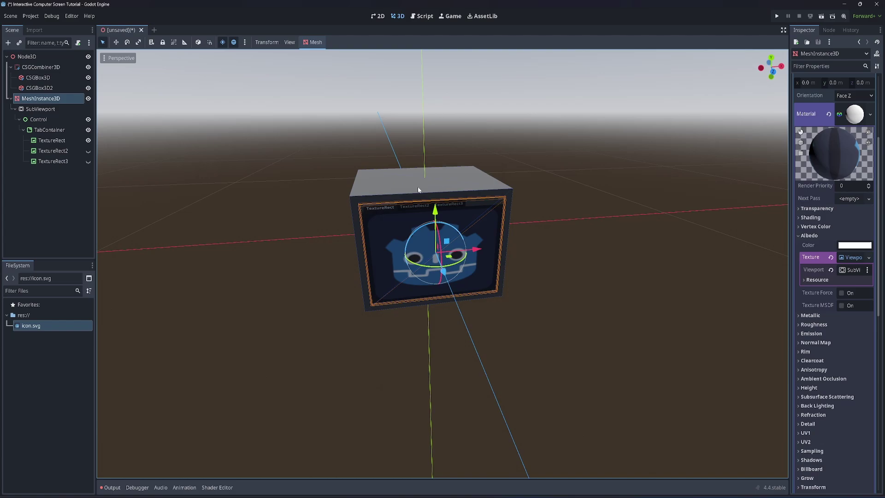
# - Move the Control node out of the SubViewport to directly under MeshInstance3D, and undo that move
pyautogui.click(528, 208)
pyautogui.moveTo(551, 189); pyautogui.dragTo(170, 134, button='middle')
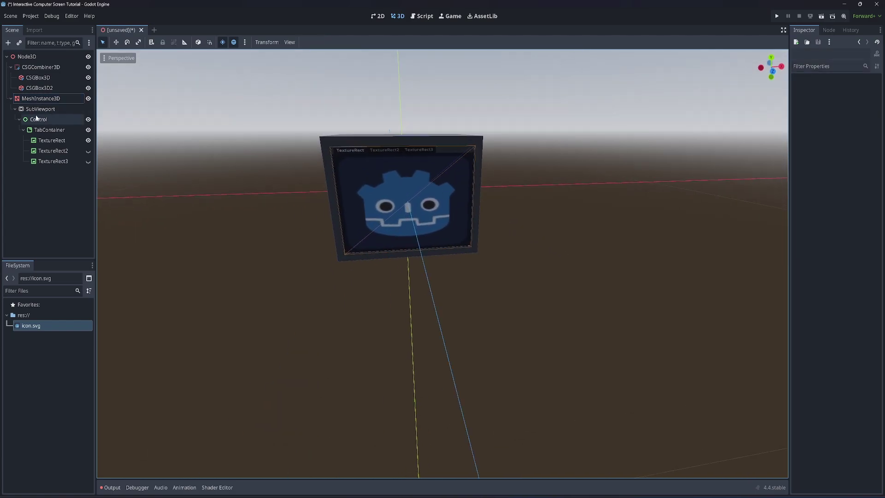
pyautogui.moveTo(37, 118)
pyautogui.mouseDown()
pyautogui.moveTo(46, 96)
pyautogui.moveTo(41, 105)
pyautogui.mouseUp()
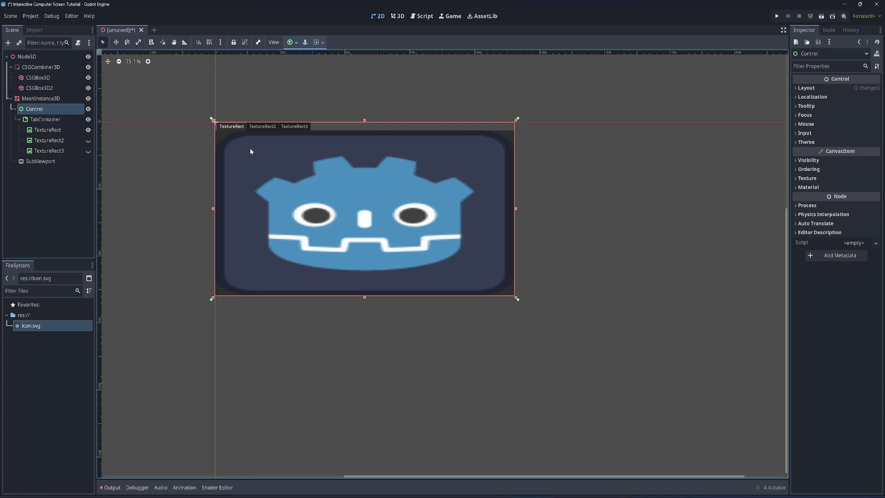
pyautogui.hotkey('ctrl', 'z')
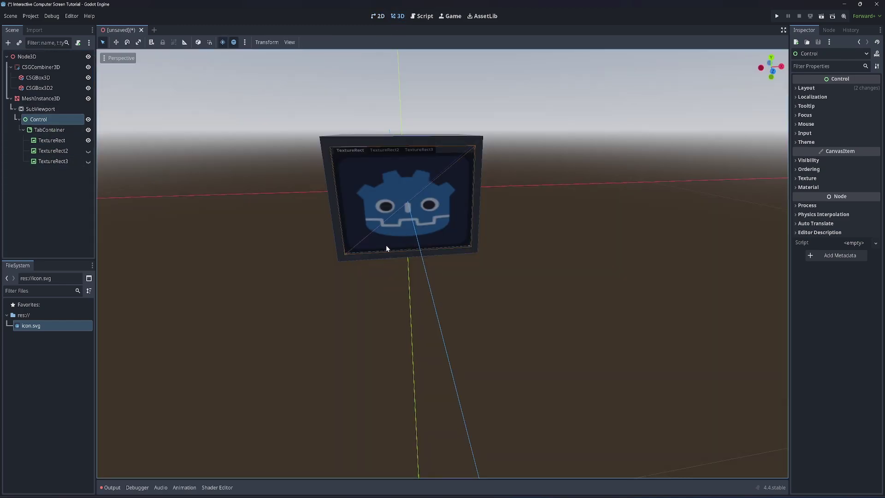
pyautogui.moveTo(357, 152); pyautogui.dragTo(402, 132, button='right')
pyautogui.press('w')
pyautogui.press('a')
pyautogui.press('d')
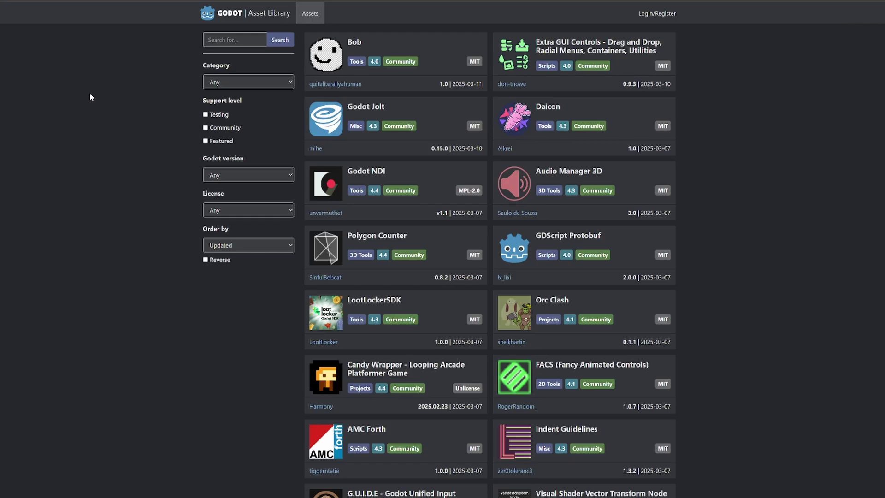
# - Switch to the Godot Asset Library website, search for "gui in 3d" and open the GUI in 3D Viewport Demo
pyautogui.click(233, 40)
pyautogui.write('gui in 3d')
pyautogui.click(283, 44)
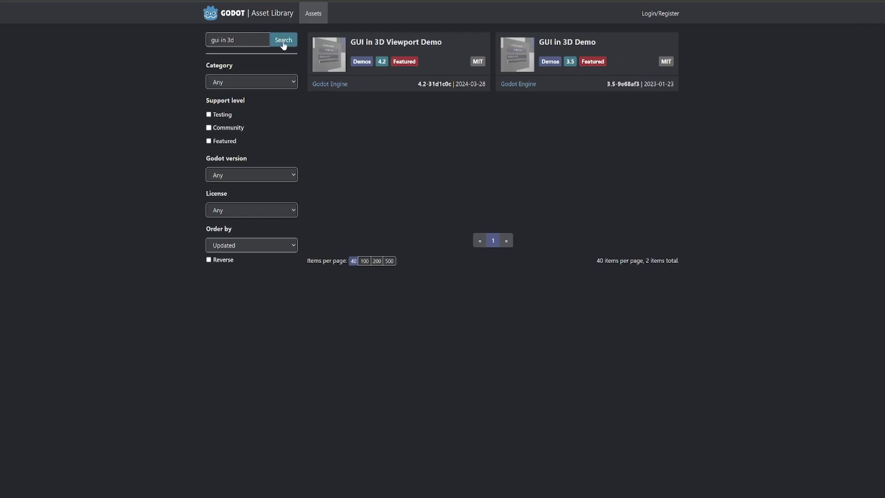
pyautogui.click(406, 45)
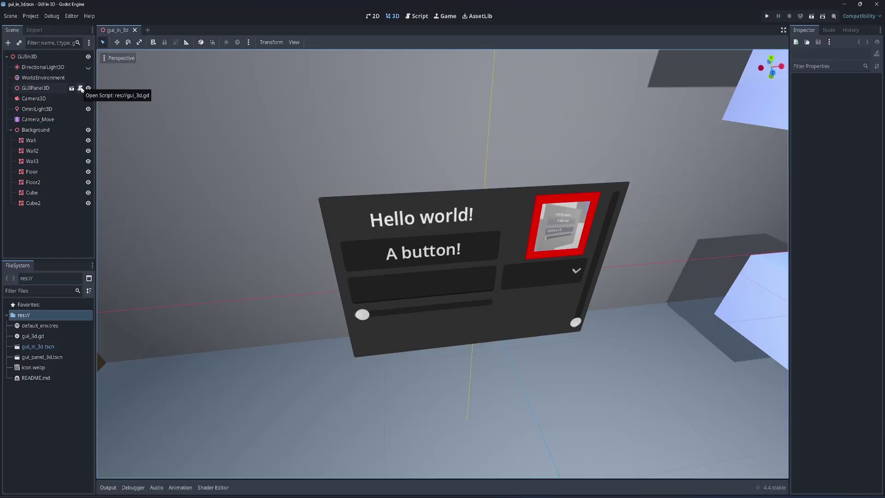
# - In the GUI in 3D demo project, copy the entire gui_3d.gd script attached to GUIPanel3D
pyautogui.click(81, 88)
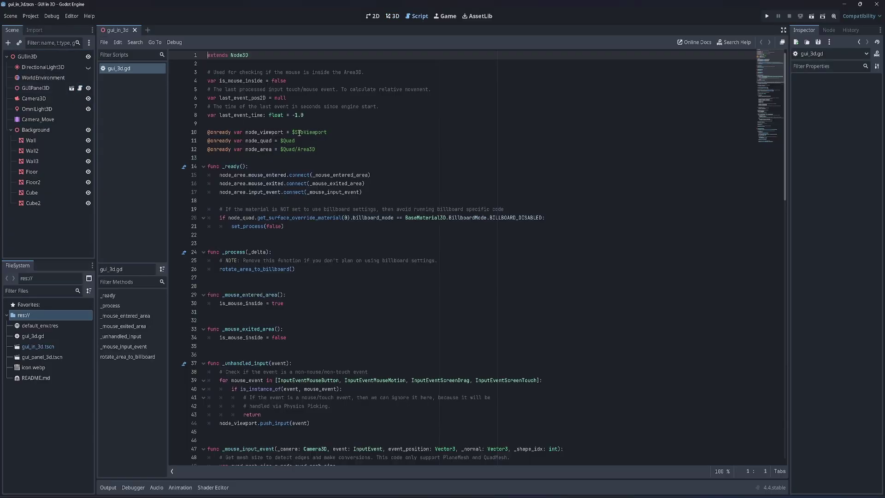
pyautogui.hotkey('ctrl', 'a')
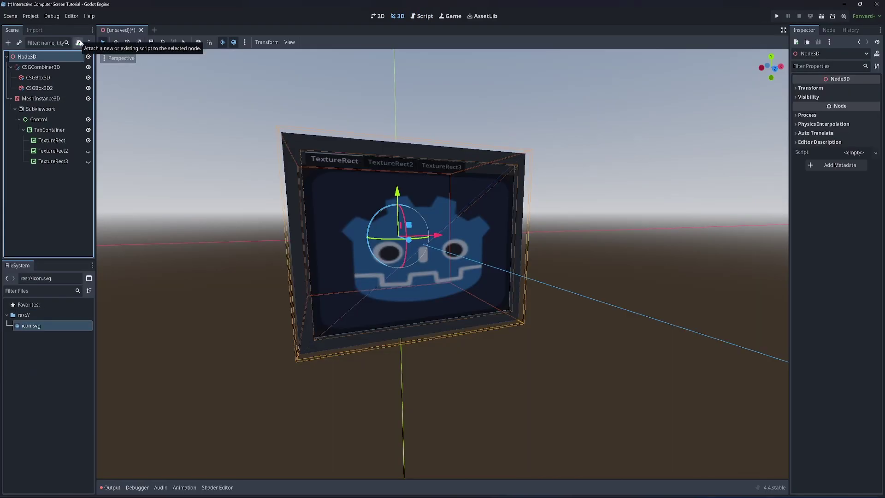
# - In the Interactive Computer Screen Tutorial project, attach a new script computer.gd to Node3D and paste the copied demo code into it
pyautogui.click(78, 42)
pyautogui.write('computer.gd')
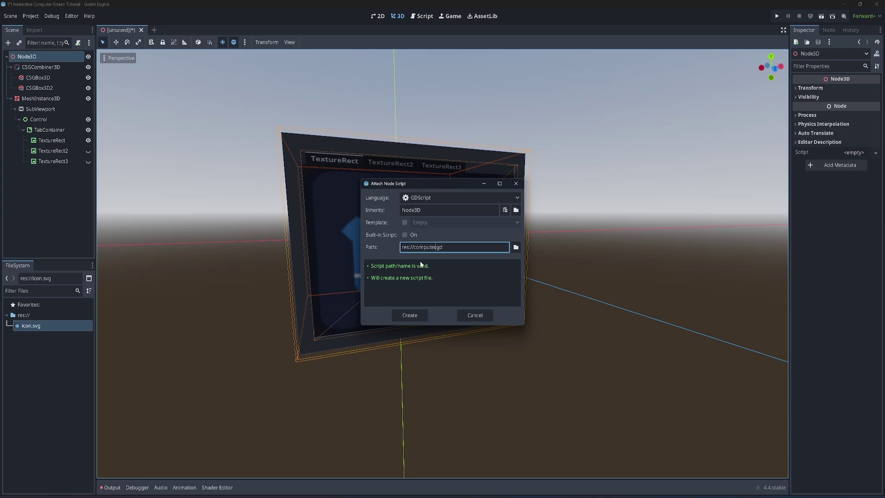
pyautogui.click(409, 315)
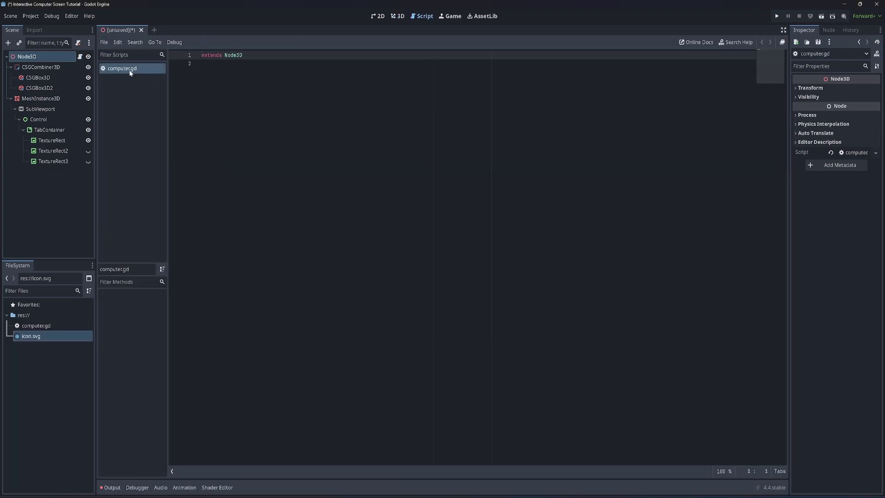
pyautogui.hotkey('ctrl', 'v')
# - Delete the rotate_area_to_billboard function at the end of computer.gd
pyautogui.moveTo(207, 369); pyautogui.dragTo(170, 292)
pyautogui.press('BackSpace')
pyautogui.press('BackSpace')
pyautogui.press('BackSpace')
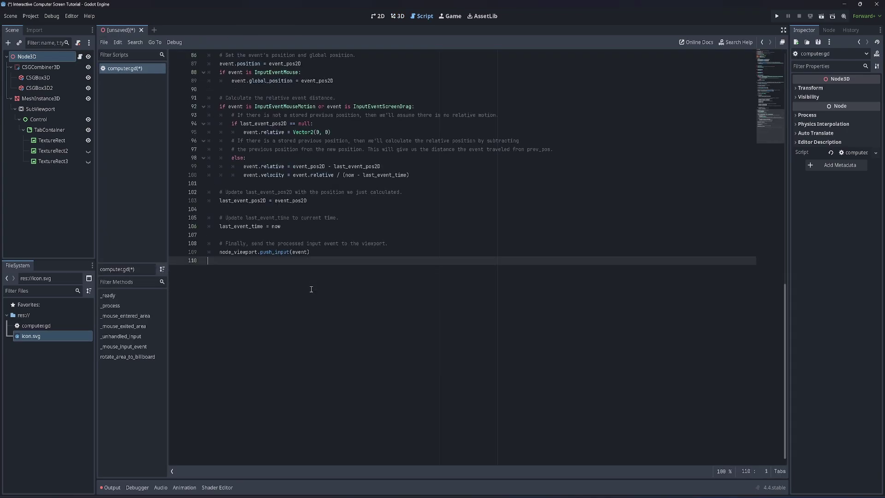
# - Delete the _process function that calls rotate_area_to_billboard from computer.gd
pyautogui.scroll(15, 282, 260)
pyautogui.scroll(5, 282, 259)
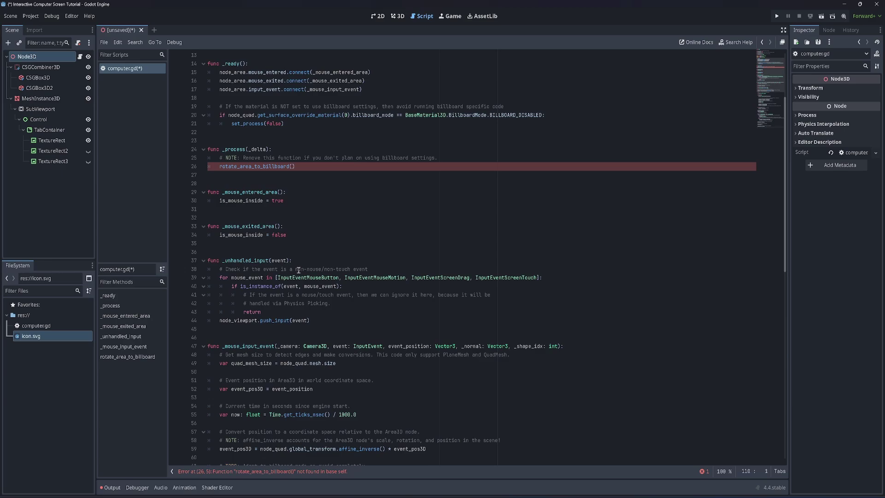
pyautogui.moveTo(294, 269); pyautogui.dragTo(171, 253)
pyautogui.press('BackSpace')
pyautogui.press('BackSpace')
pyautogui.press('BackSpace')
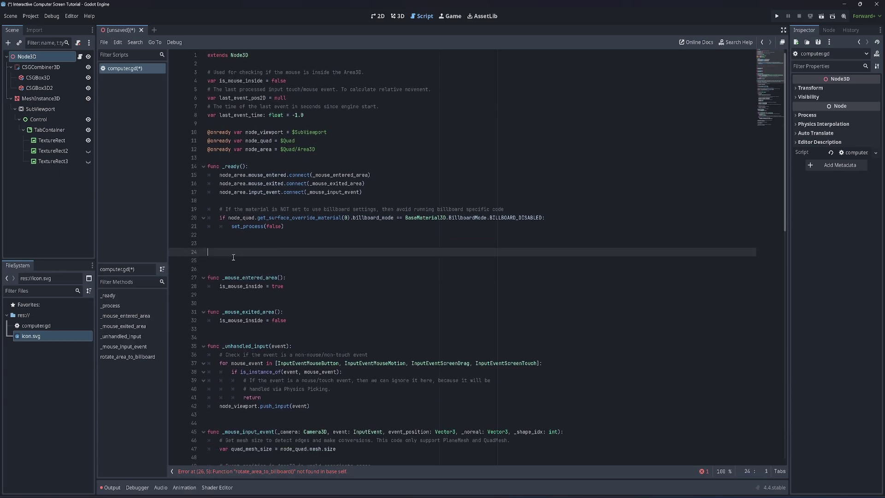
# - Delete the billboard mode check and its comment from the _ready function
pyautogui.moveTo(284, 226); pyautogui.dragTo(183, 211)
pyautogui.press('BackSpace')
pyautogui.press('BackSpace')
pyautogui.press('BackSpace')
pyautogui.press('BackSpace')
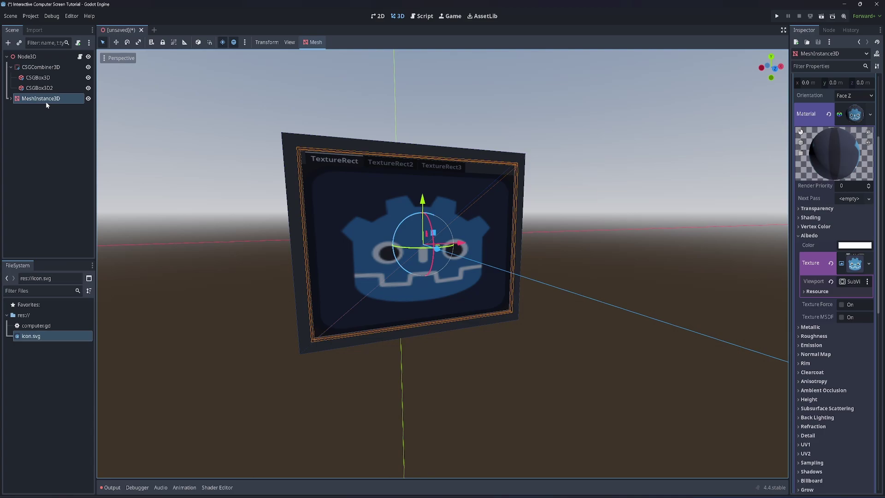
# - Create a Trimesh collision shape for MeshInstance3D, placed as its sibling
pyautogui.click(316, 42)
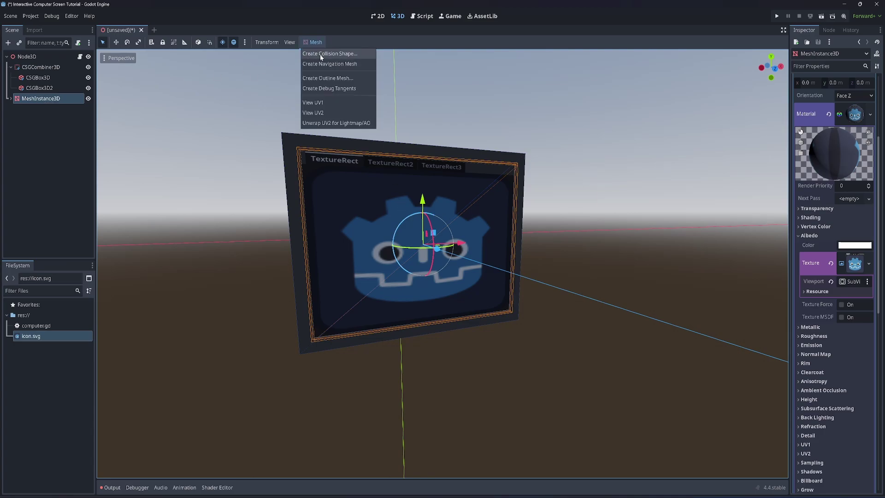
pyautogui.click(321, 54)
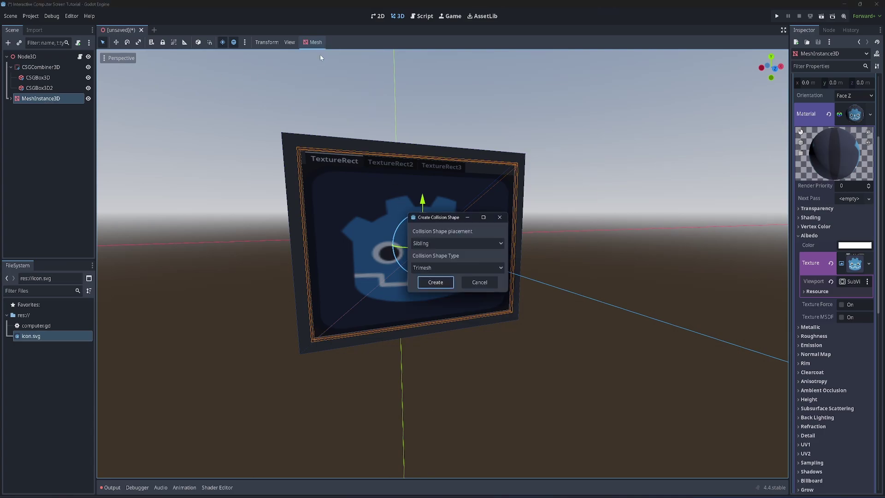
pyautogui.click(436, 282)
# - Add an Area3D child to MeshInstance3D and nest CollisionShape3D inside that area
pyautogui.click(8, 42)
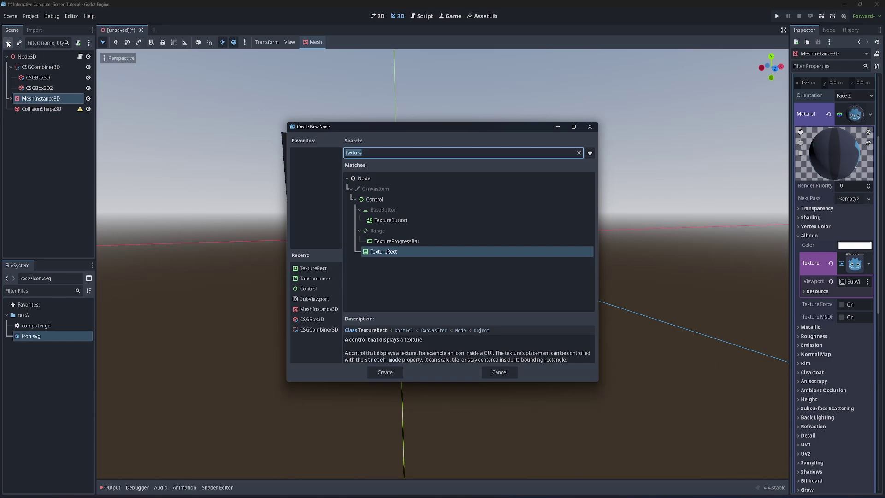
pyautogui.write('area')
pyautogui.press('Return')
pyautogui.click(15, 109)
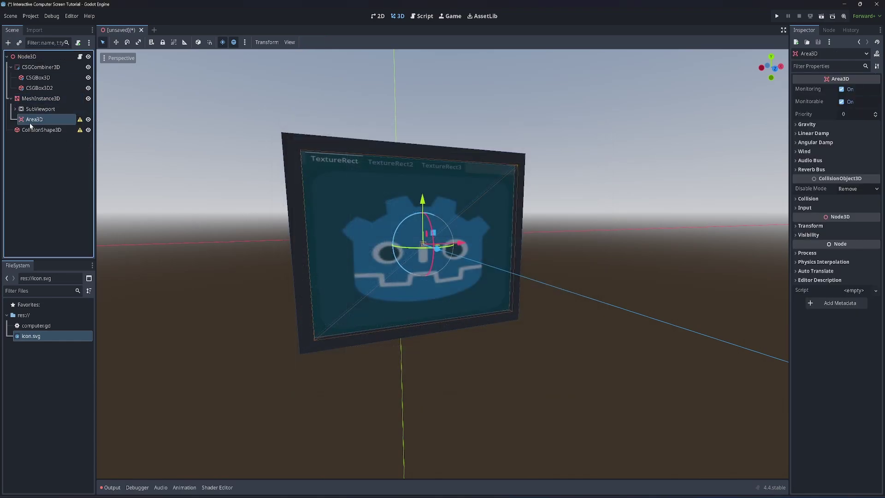
pyautogui.moveTo(39, 130); pyautogui.dragTo(43, 103)
# - Reparent SubViewport directly under the root Node3D and rename MeshInstance3D as Quad
pyautogui.moveTo(40, 130); pyautogui.dragTo(36, 59)
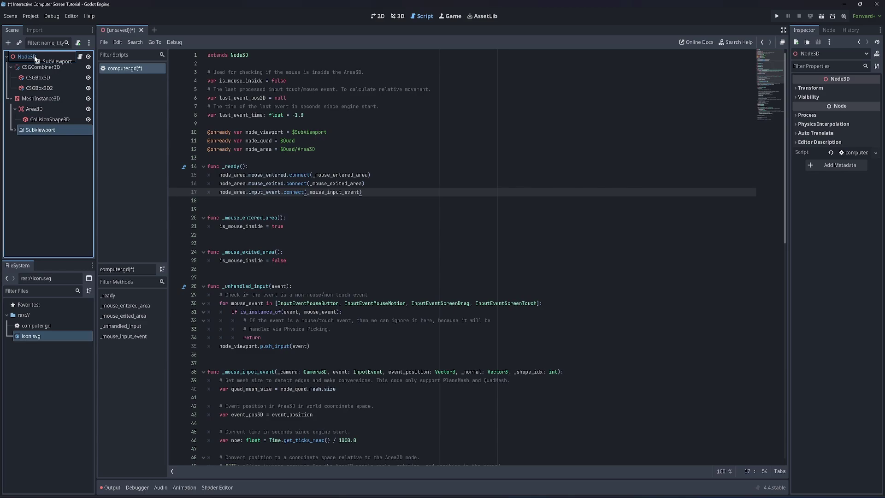
pyautogui.click(40, 98)
pyautogui.click(10, 98)
pyautogui.doubleClick(61, 98)
pyautogui.write('Qua')
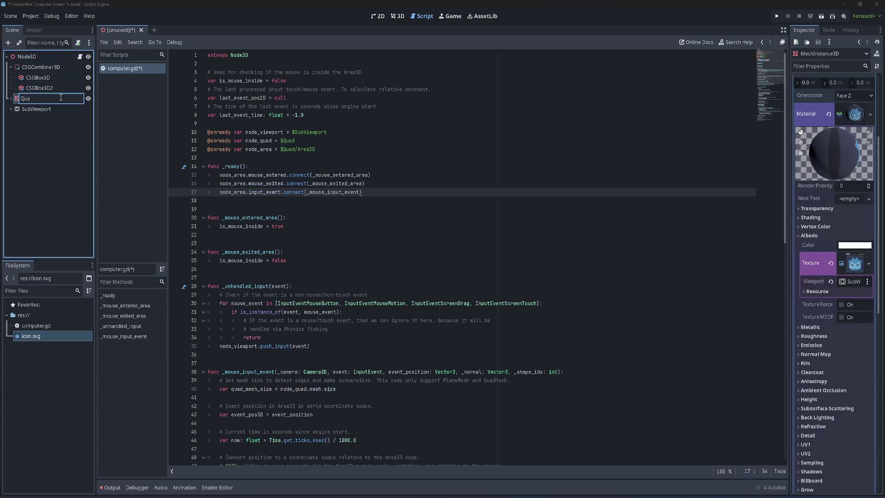
pyautogui.write('d')
pyautogui.press('Return')
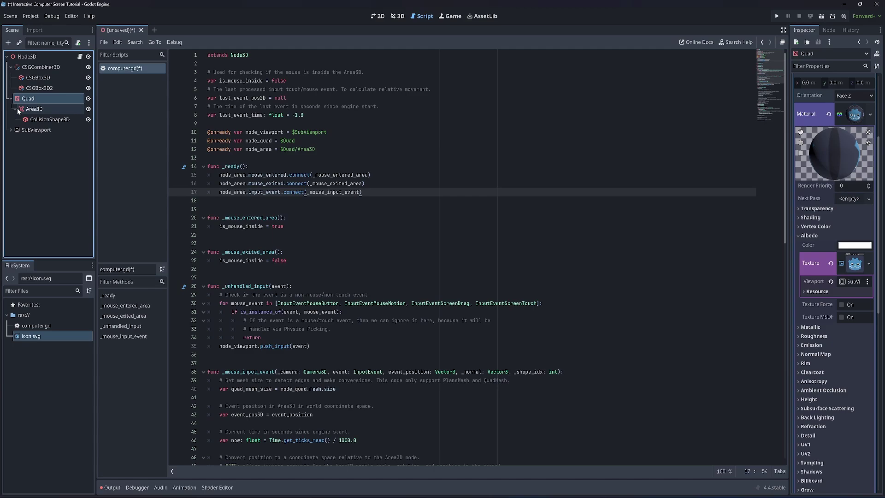
# - Add a Camera3D node as a child of the root Node3D
pyautogui.click(11, 66)
pyautogui.click(26, 56)
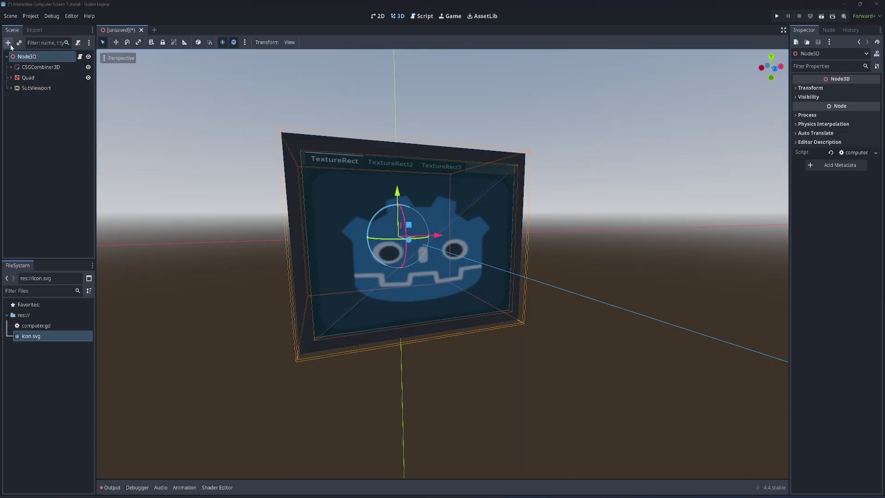
pyautogui.click(8, 43)
pyautogui.write('cam')
pyautogui.press('Return')
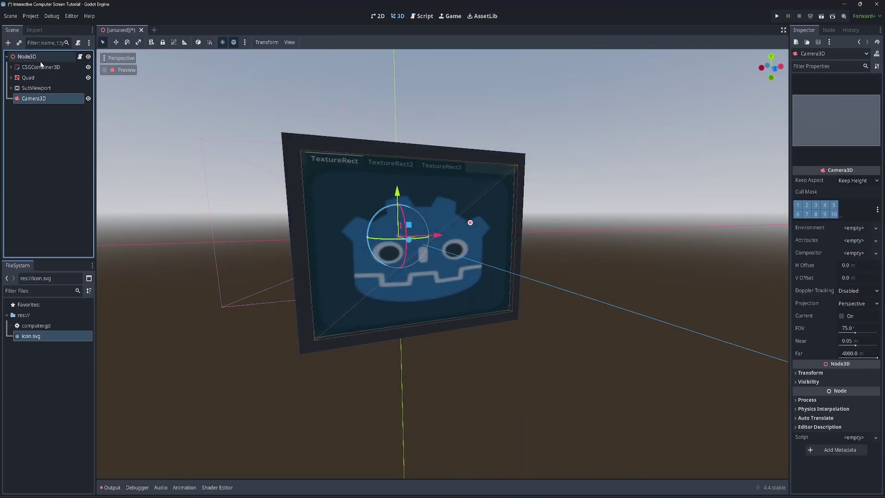
# - Add a Node3D child to the root and place it first among the root's children
pyautogui.click(26, 56)
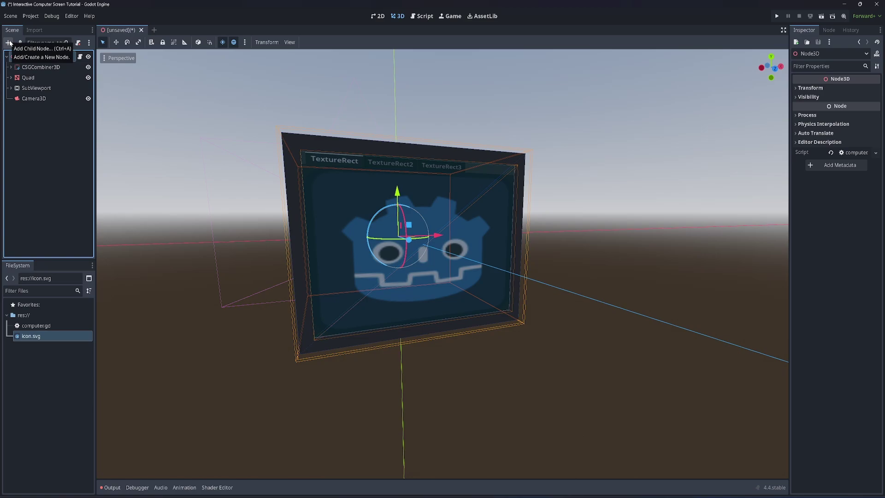
pyautogui.click(9, 42)
pyautogui.click(400, 231)
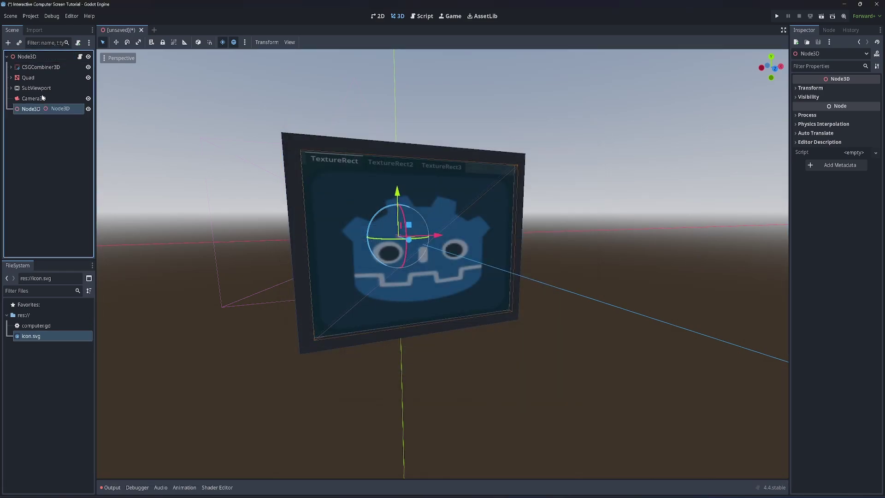
pyautogui.moveTo(38, 64); pyautogui.dragTo(43, 70)
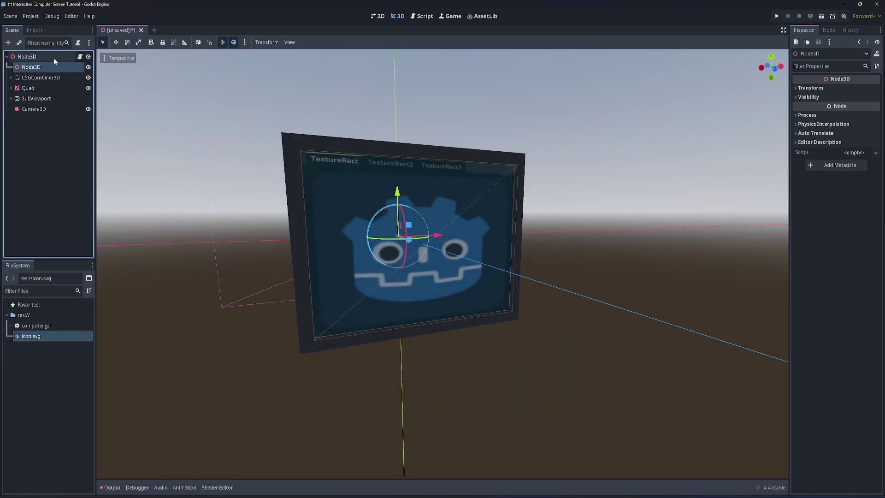
# - Detach the script from the root Node3D and attach computer.gd to the child Node3D instead
pyautogui.click(54, 58)
pyautogui.click(48, 326)
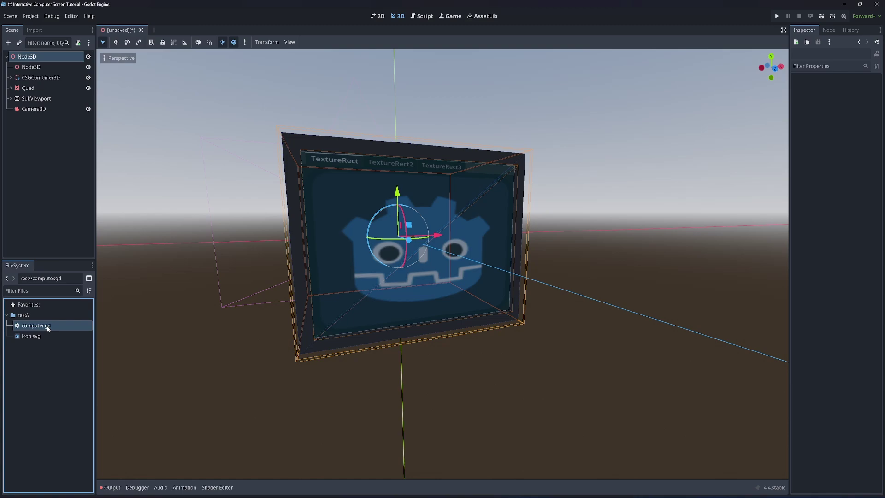
pyautogui.moveTo(47, 326); pyautogui.dragTo(41, 67)
# - Nest CSGCombiner3D, Quad and SubViewport under the child Node3D and rename that node as Computer
pyautogui.click(41, 98)
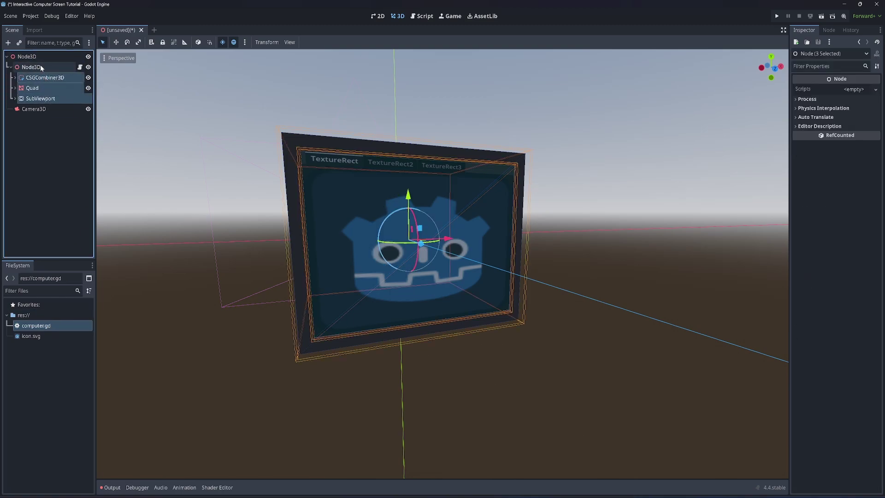
pyautogui.click(51, 66)
pyautogui.doubleClick(51, 67)
pyautogui.write('Computer')
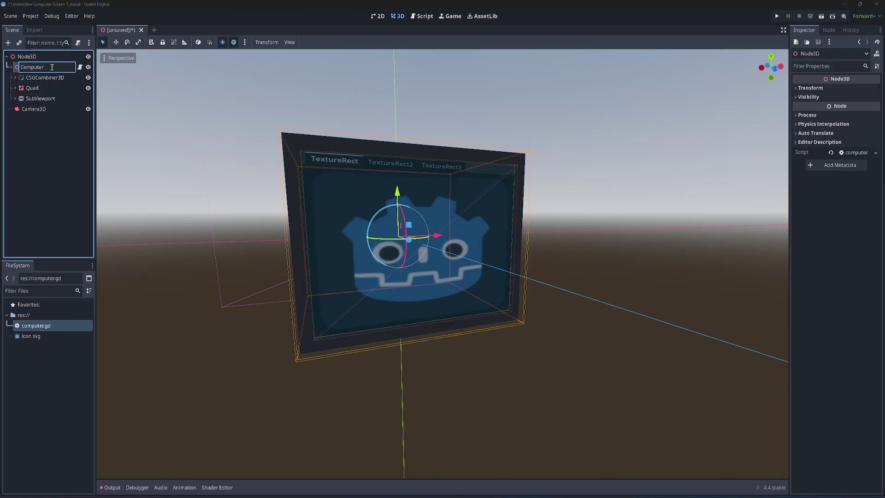
# - Move Camera3D out in front of the computer so that its view frames the screen
pyautogui.click(46, 109)
pyautogui.scroll(-6, 406, 239)
pyautogui.moveTo(407, 239); pyautogui.dragTo(454, 249, button='middle')
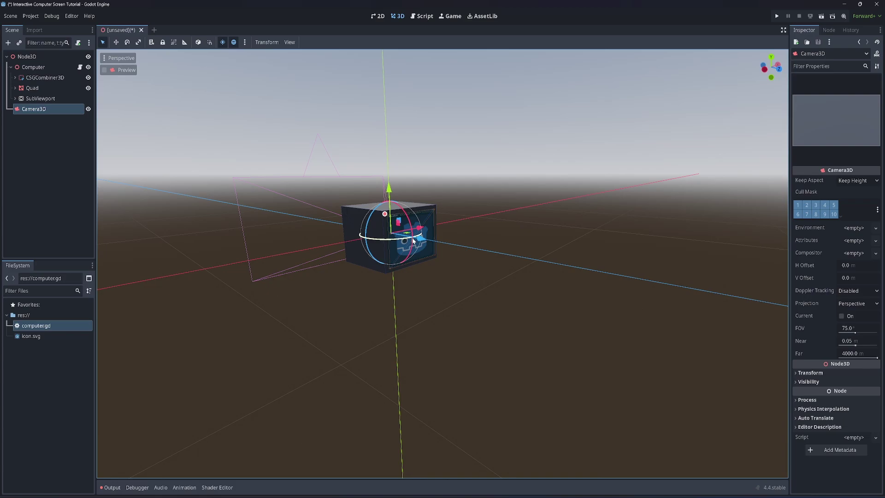
pyautogui.moveTo(426, 240); pyautogui.dragTo(488, 263)
pyautogui.moveTo(488, 262); pyautogui.dragTo(427, 265, button='middle')
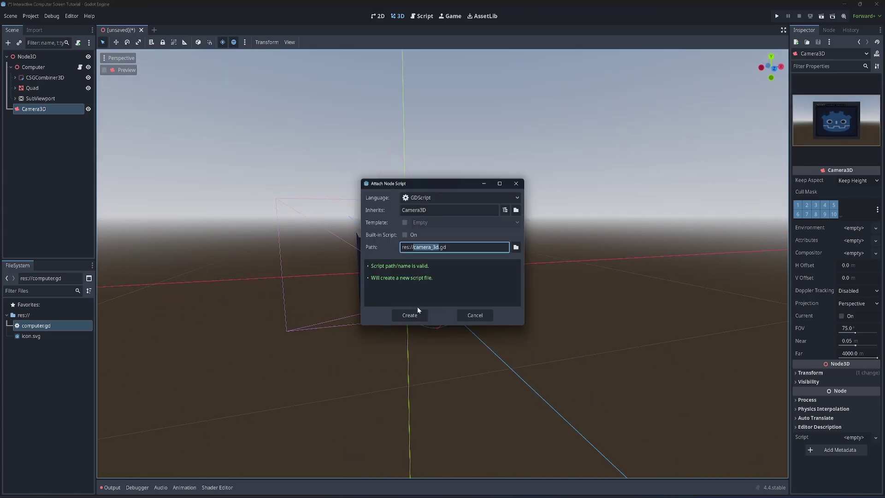
# - Attach a new GDScript named player_camera.gd to Camera3D
pyautogui.write('player_camera')
pyautogui.click(415, 314)
# - Write a _ready function in player_camera.gd that calls Input.set_mouse_mode(Input.MOUSE_MODE_CONFINED)
pyautogui.click(189, 74)
pyautogui.write('func _r')
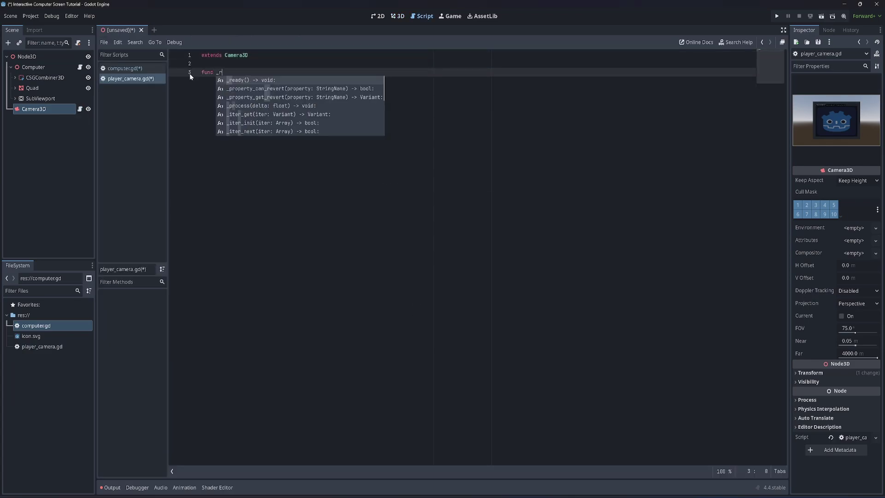
pyautogui.press('Return')
pyautogui.press('Return')
pyautogui.write('Input')
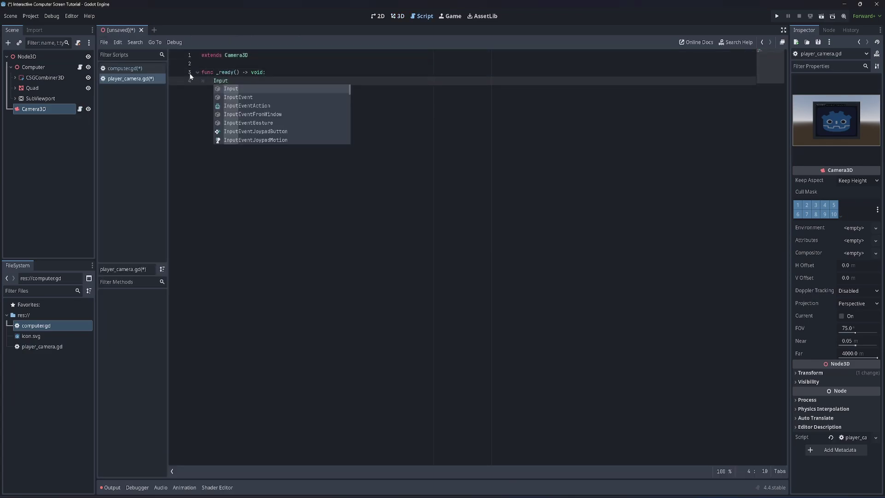
pyautogui.write('.set_mouse')
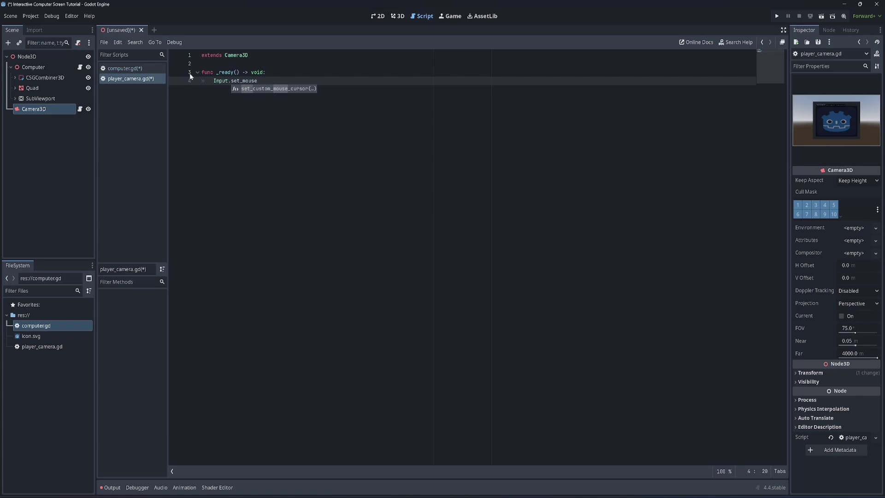
pyautogui.write('_mouse')
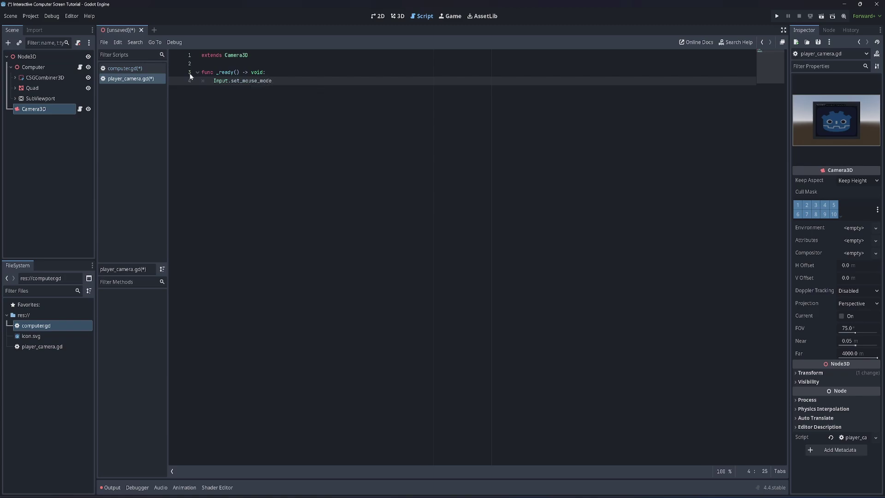
pyautogui.write('(Input.')
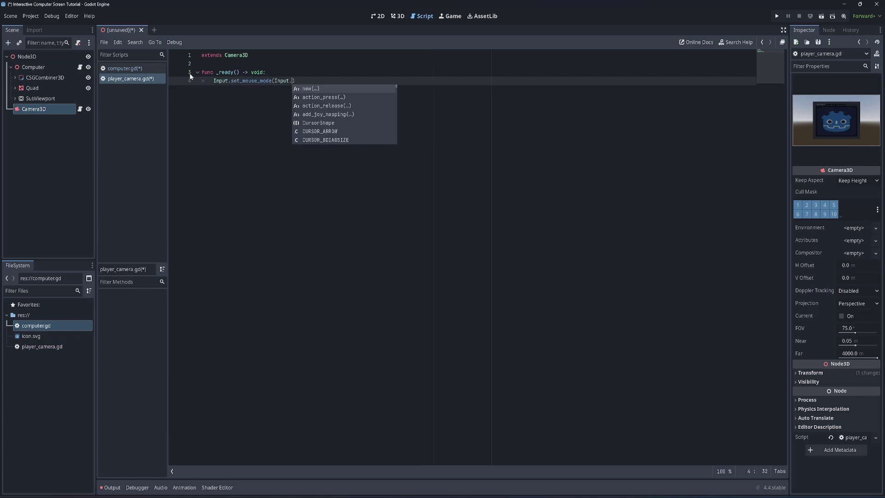
pyautogui.write('MOUSE_MO')
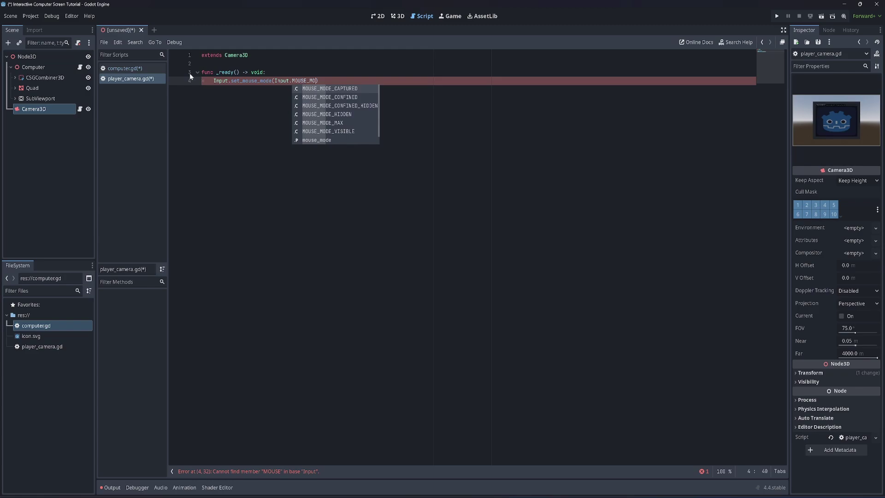
pyautogui.write('DE_CONFINED')
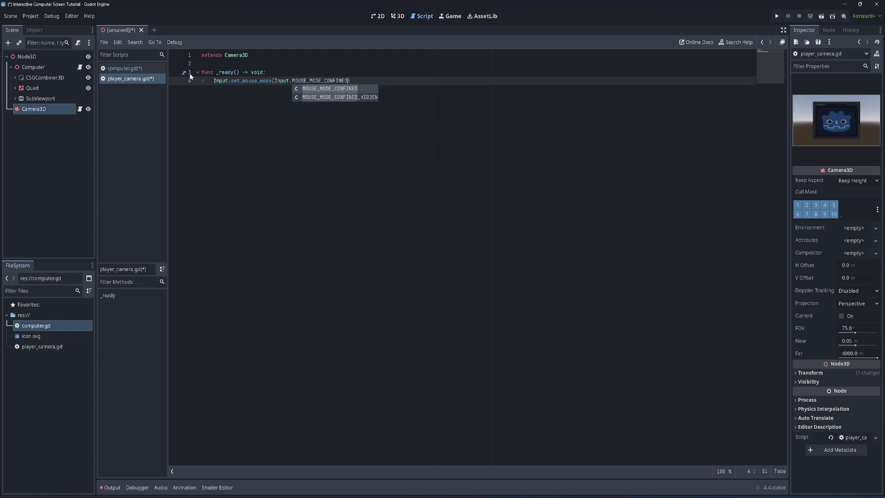
pyautogui.press('Return')
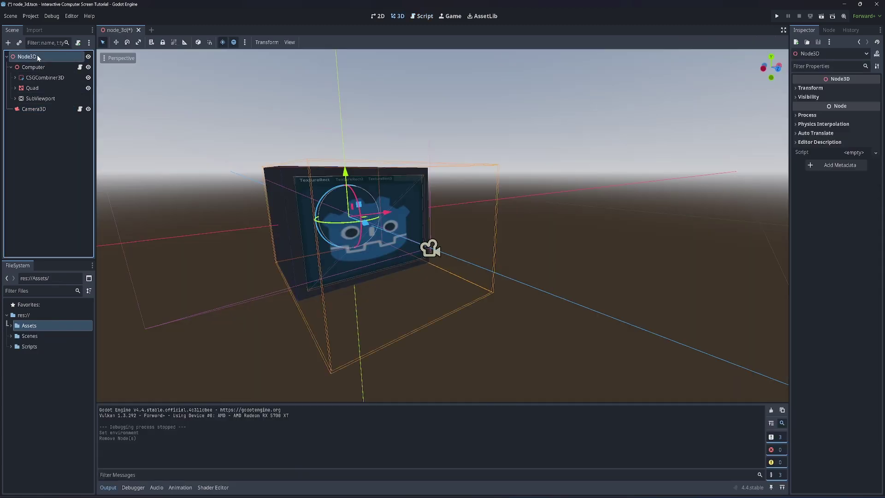
# - Add a WorldEnvironment node under the root Node3D and give it a new Environment resource
pyautogui.click(8, 42)
pyautogui.click(399, 189)
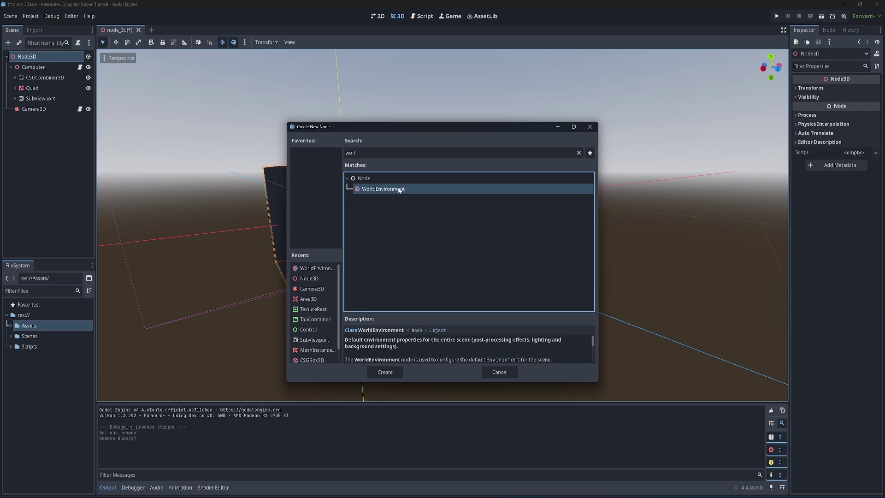
pyautogui.doubleClick(399, 189)
pyautogui.click(850, 90)
pyautogui.click(846, 100)
pyautogui.click(849, 90)
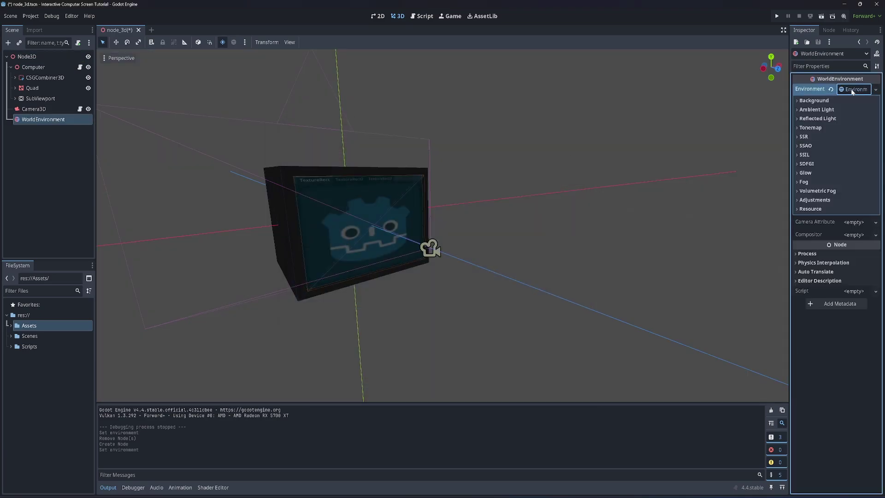
# - Set the environment's ambient light source to Sky
pyautogui.click(812, 101)
pyautogui.click(816, 134)
pyautogui.click(857, 143)
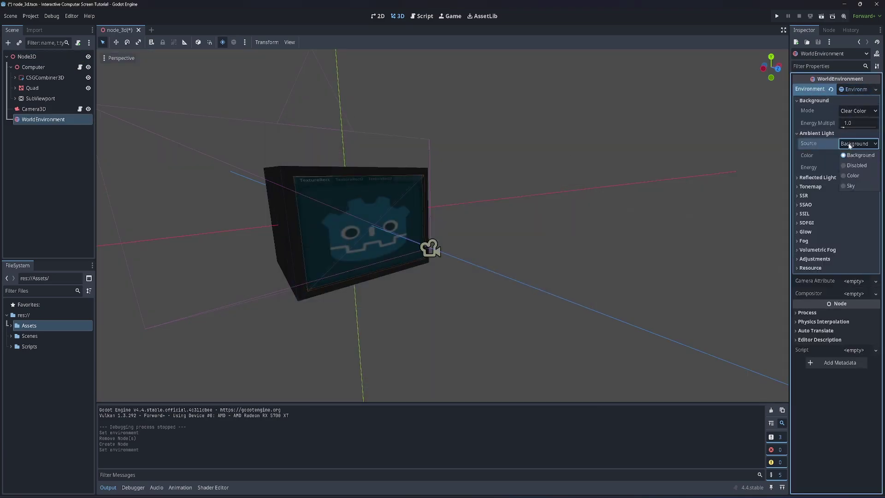
pyautogui.click(860, 187)
# - Assign a new Sky to the environment and give it a new ProceduralSkyMaterial
pyautogui.click(841, 134)
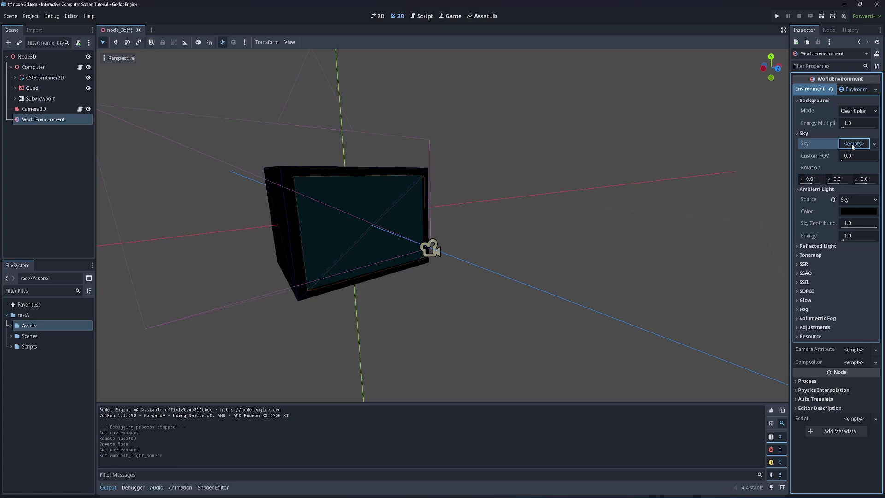
pyautogui.click(858, 144)
pyautogui.click(851, 151)
pyautogui.click(854, 144)
pyautogui.click(854, 156)
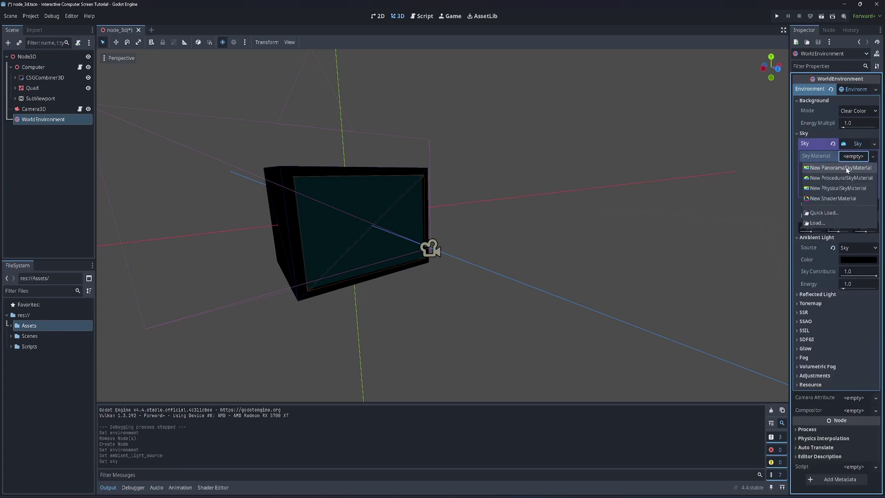
pyautogui.click(842, 180)
# - Set the environment's background mode to Sky and its energy multiplier to 2.48
pyautogui.click(853, 111)
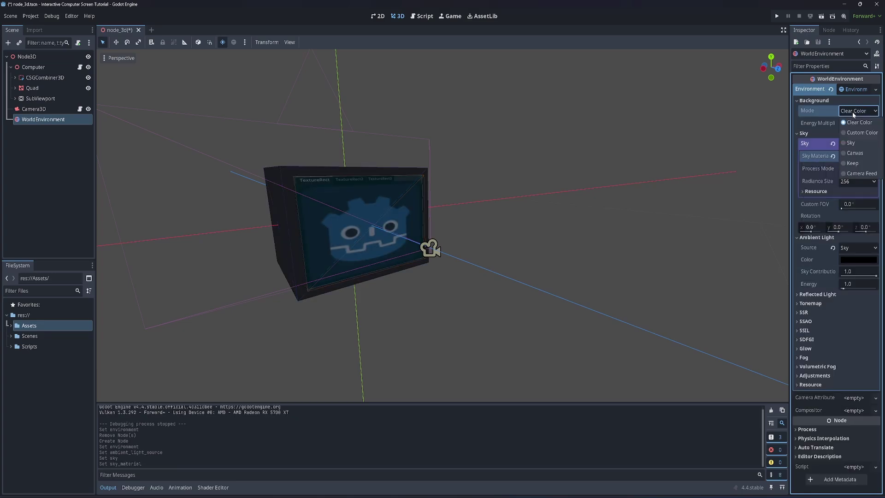
pyautogui.click(851, 142)
pyautogui.moveTo(847, 123); pyautogui.dragTo(849, 129)
# - Run the project and test the 3D screen by switching repeatedly between the TextureRect, TextureRect2 and TextureRect3 tabs
pyautogui.press('F5')
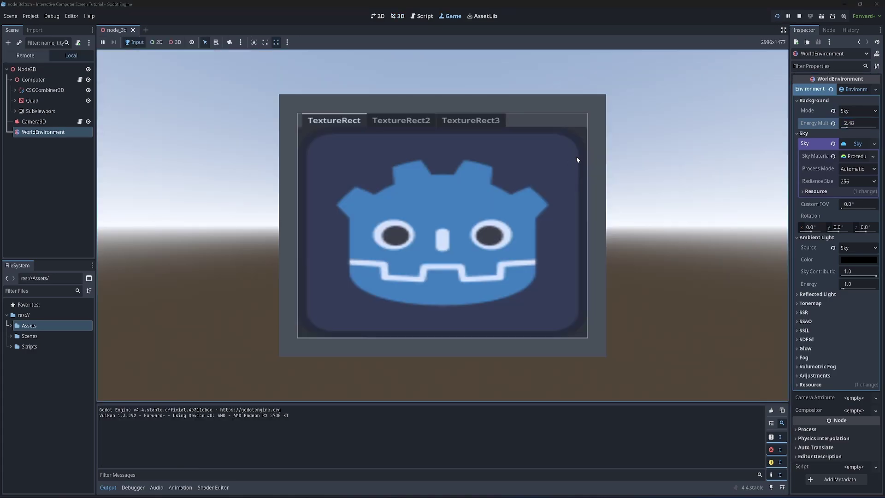
pyautogui.click(408, 121)
pyautogui.click(480, 118)
pyautogui.click(396, 121)
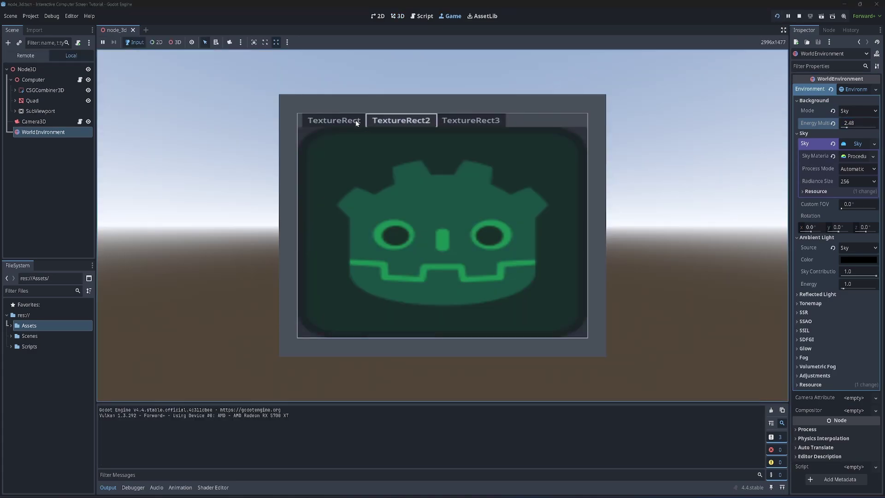
pyautogui.click(354, 121)
pyautogui.click(400, 120)
pyautogui.click(335, 120)
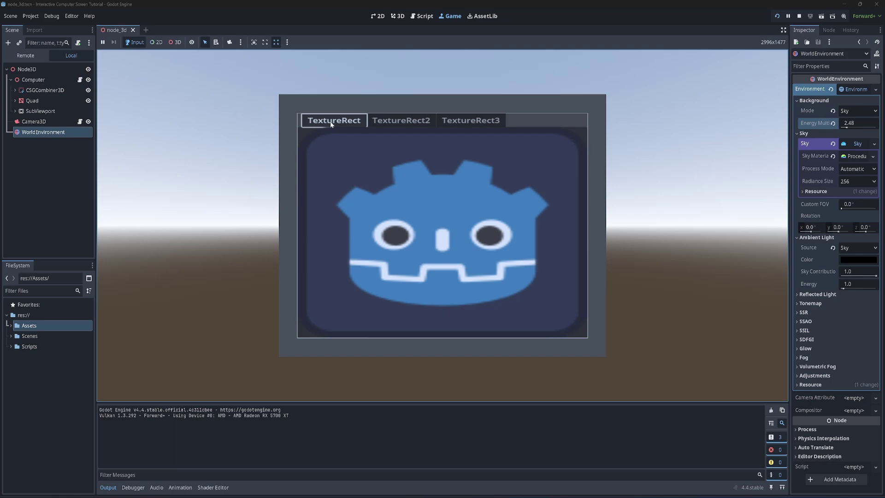
pyautogui.click(470, 120)
pyautogui.click(400, 120)
pyautogui.click(342, 121)
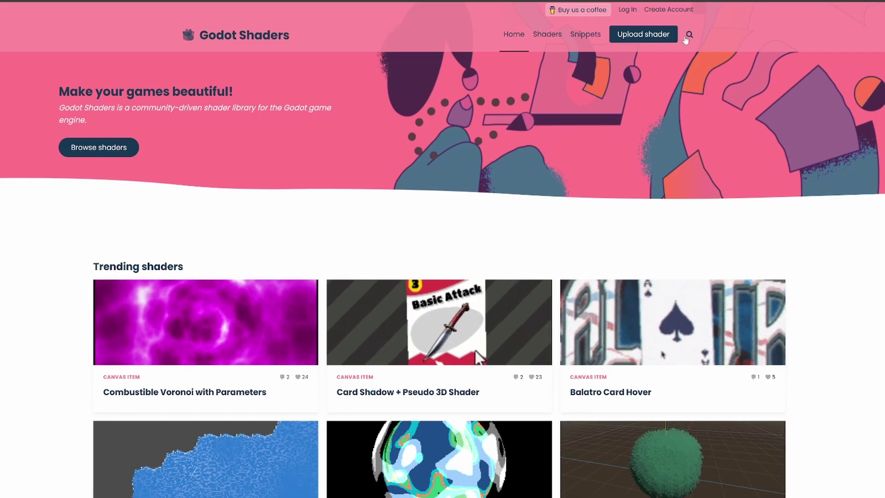
# - Search the Godot Shaders library for CRT shaders and open the VHS and CRT monitor effect page
pyautogui.click(688, 35)
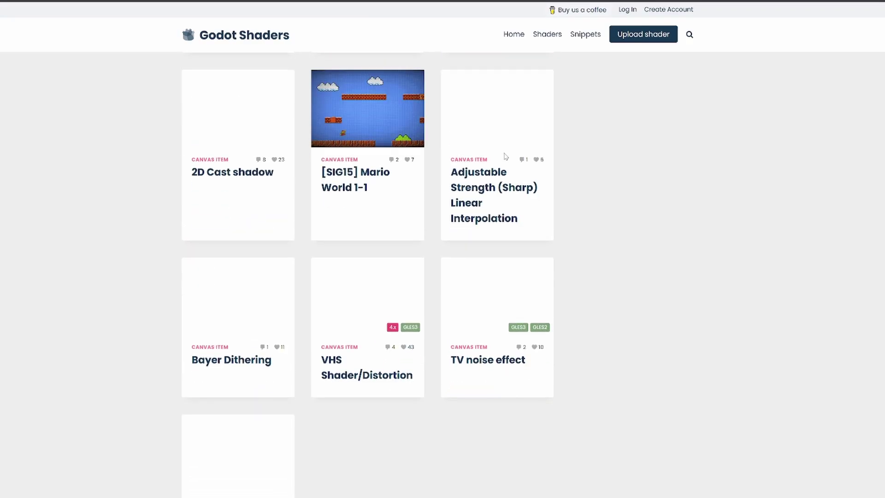
pyautogui.scroll(15, 361, 367)
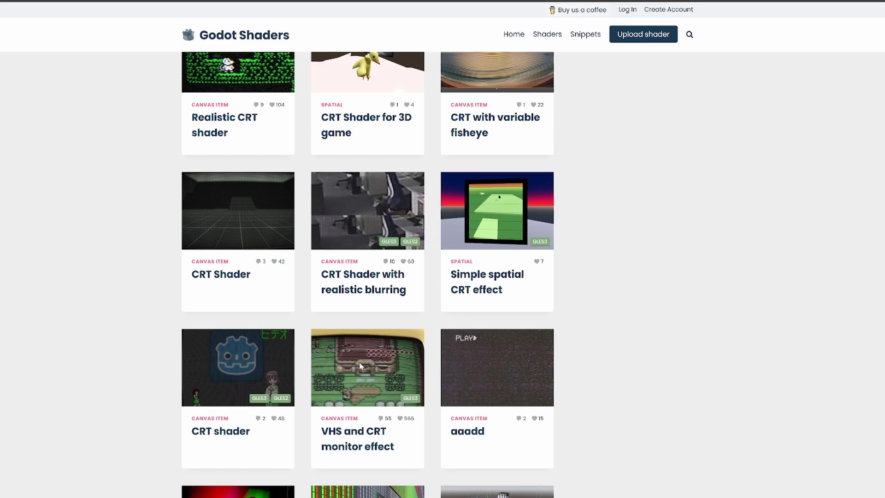
pyautogui.click(360, 366)
pyautogui.scroll(-9, 464, 157)
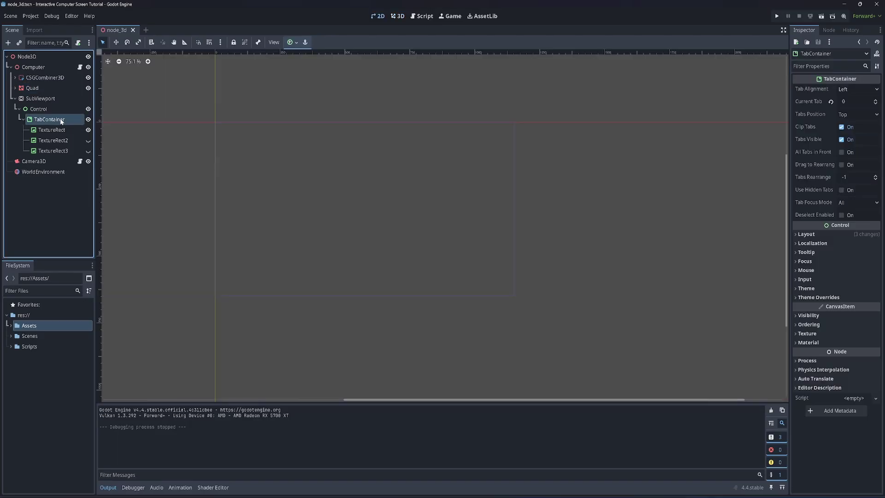
# - Add a ColorRect node as a child of the Control node
pyautogui.click(52, 109)
pyautogui.click(8, 44)
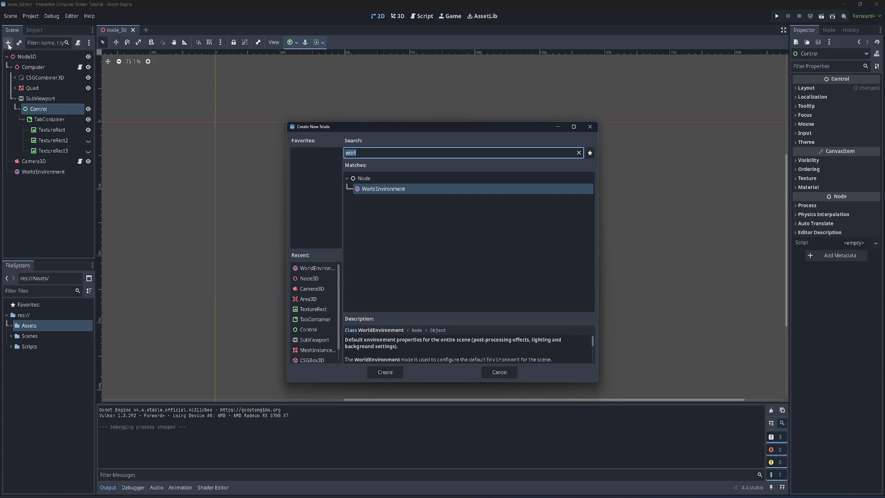
pyautogui.write('colo')
pyautogui.press('Return')
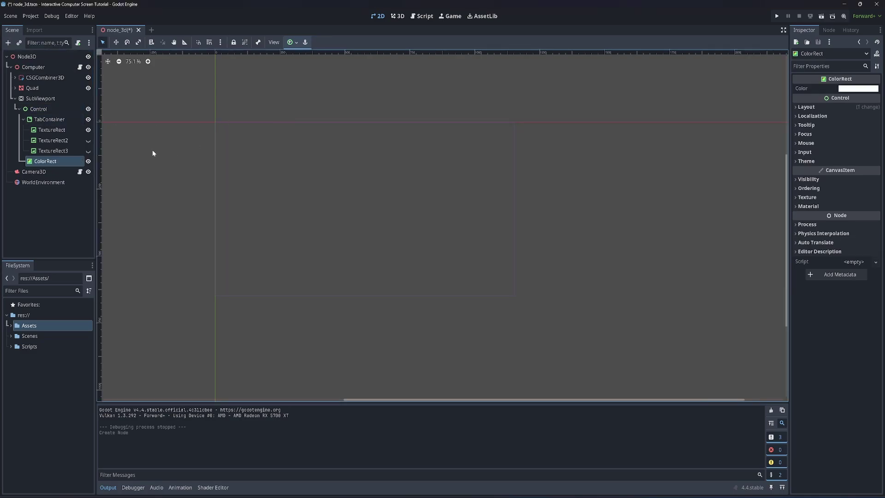
# - Give the ColorRect a new ShaderMaterial and create a new shader for it named crt_shader
pyautogui.click(809, 206)
pyautogui.click(861, 217)
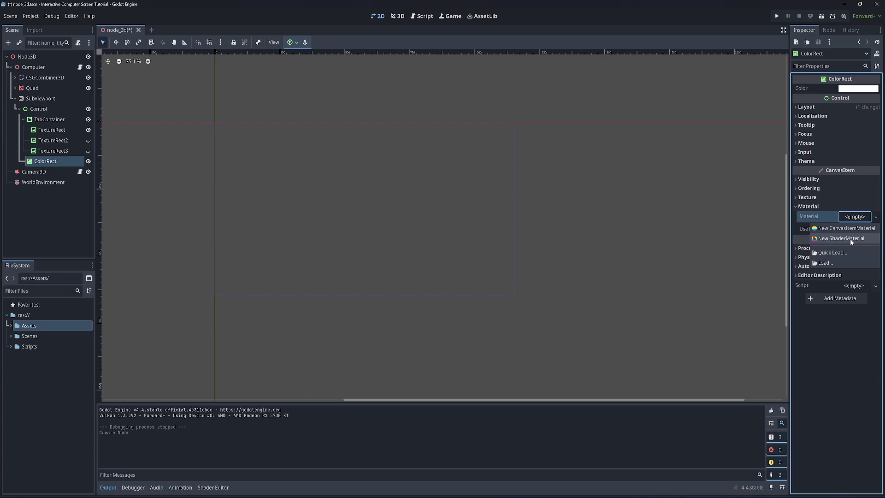
pyautogui.click(841, 238)
pyautogui.click(850, 221)
pyautogui.click(853, 294)
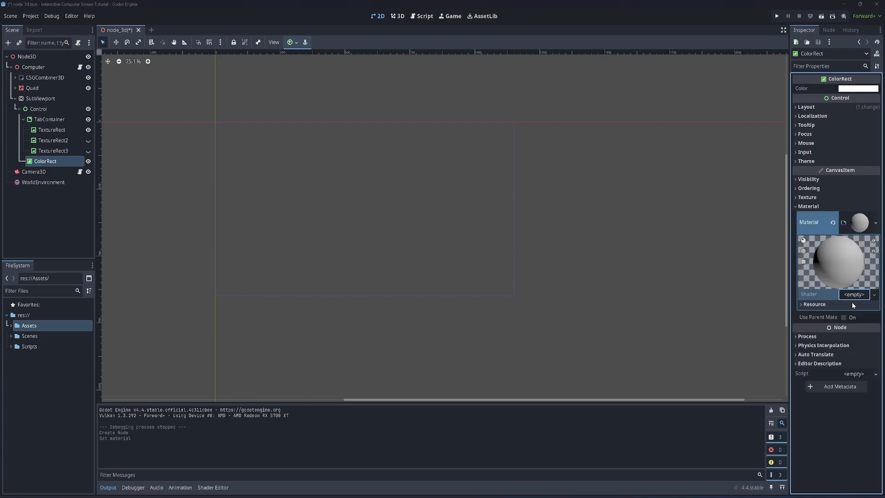
pyautogui.click(457, 204)
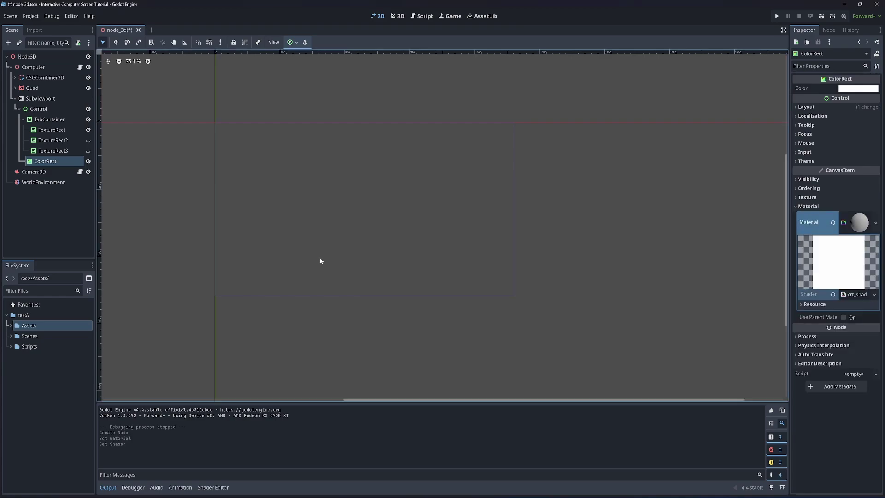
# - Open crt_shader.gdshader in an enlarged shader editor and replace all its default code with the copied VHS and CRT shader code
pyautogui.click(840, 294)
pyautogui.moveTo(415, 369); pyautogui.dragTo(449, 249)
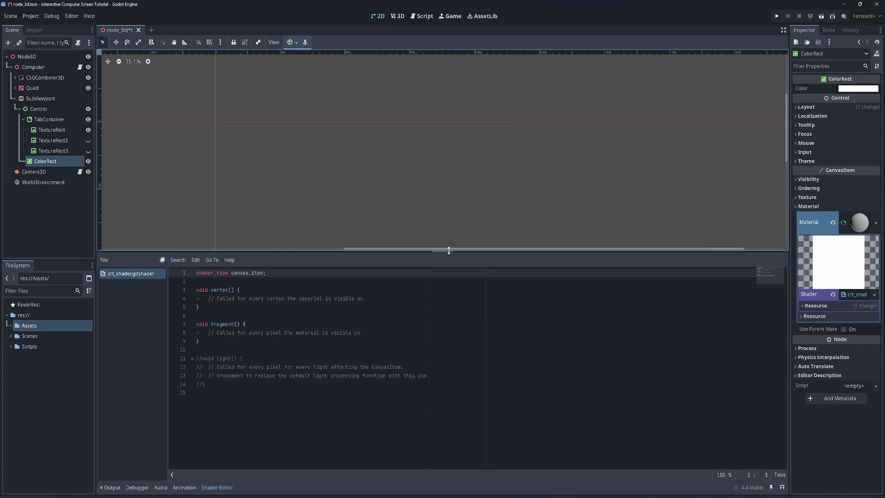
pyautogui.hotkey('ctrl', 'a')
pyautogui.hotkey('ctrl', 'v')
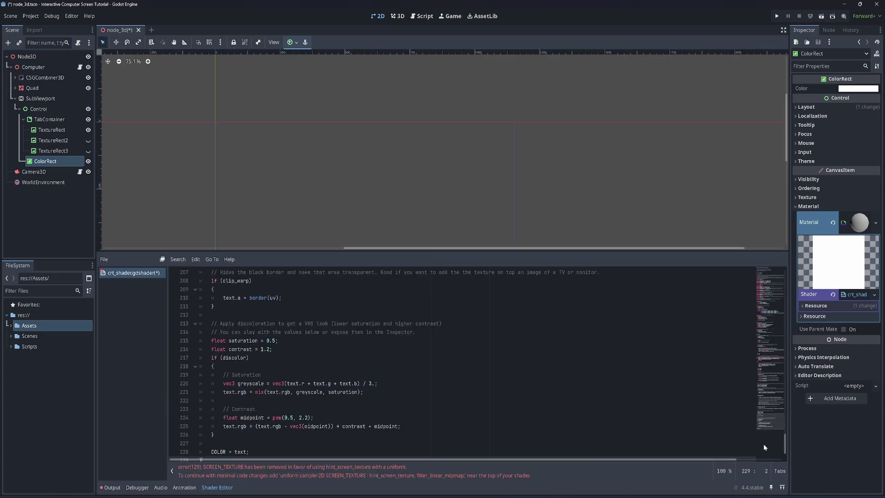
# - Below the shader_type line, add "uniform sampler2D SCREEN_TEXTURE : hint_screen_texture, filter_linear_mipmap;" and save the shader
pyautogui.moveTo(784, 447); pyautogui.dragTo(782, 455)
pyautogui.click(305, 349)
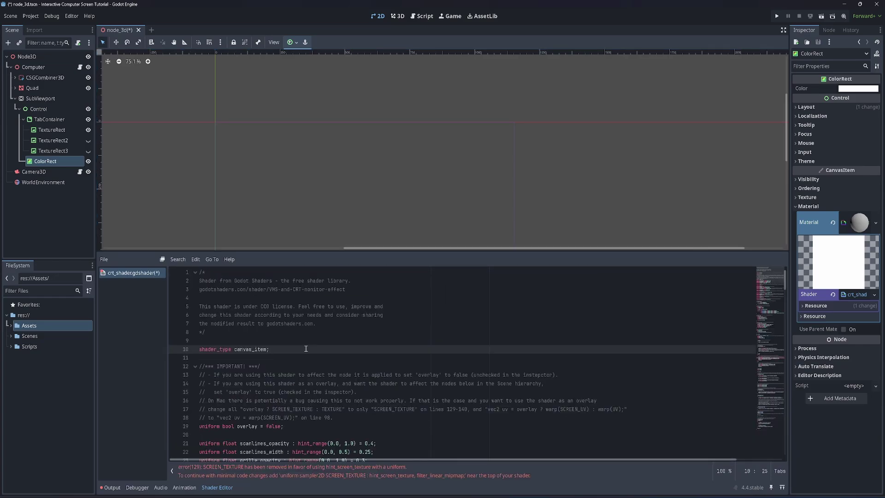
pyautogui.press('Return')
pyautogui.write('unif')
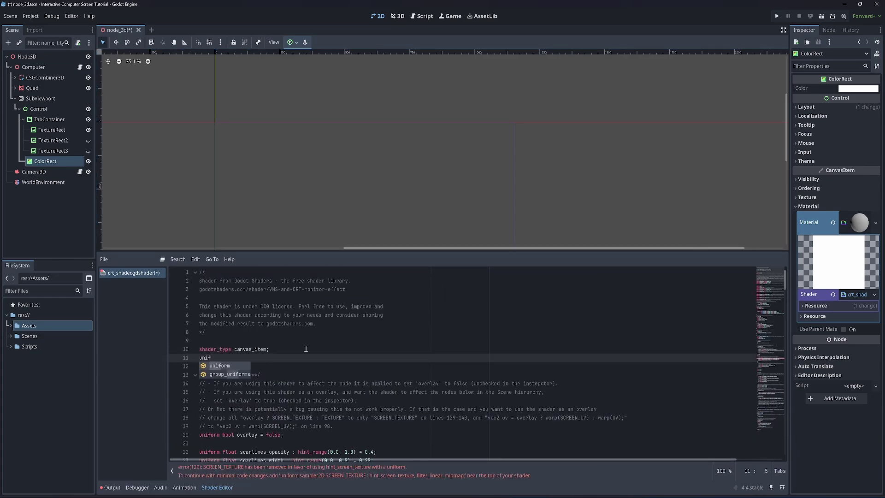
pyautogui.write('orm sampler2D SCREEN_TEXTURE')
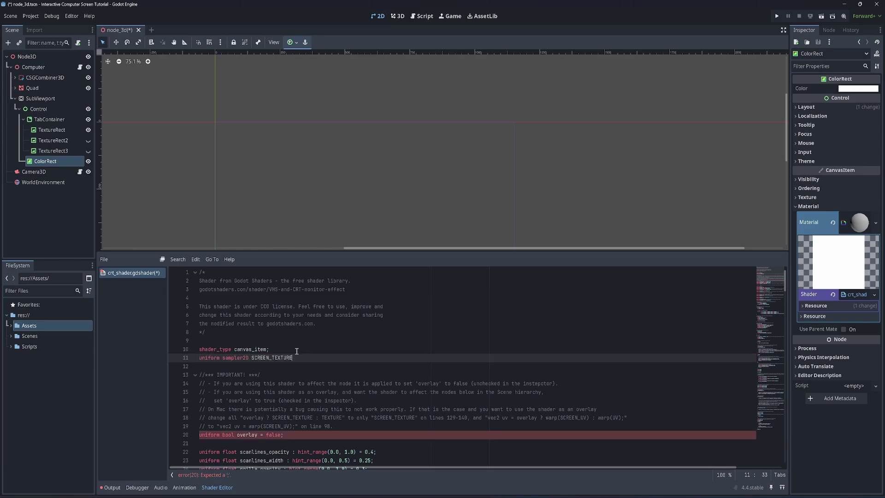
pyautogui.write(': hint_screen_texture, filter_linear_mipmap;')
pyautogui.hotkey('ctrl', 's')
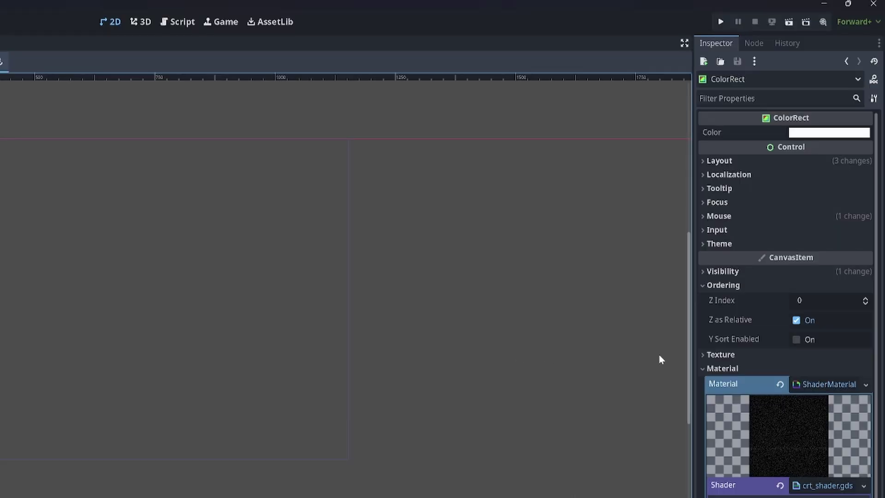
# - Stretch the ColorRect over the whole Control area with the Full Rect anchor preset
pyautogui.click(865, 298)
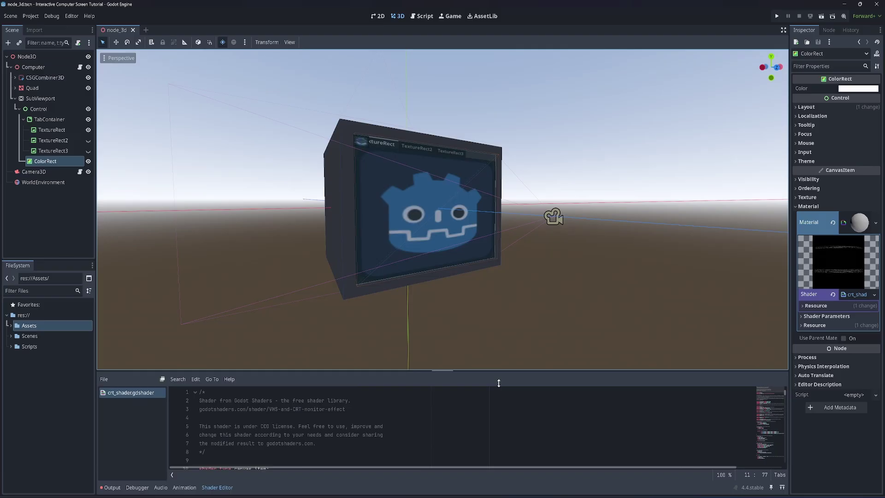
pyautogui.moveTo(553, 214); pyautogui.dragTo(579, 249, button='middle')
pyautogui.scroll(3, 579, 214)
pyautogui.press('w')
pyautogui.moveTo(442, 209); pyautogui.dragTo(474, 328, button='right')
pyautogui.press('s')
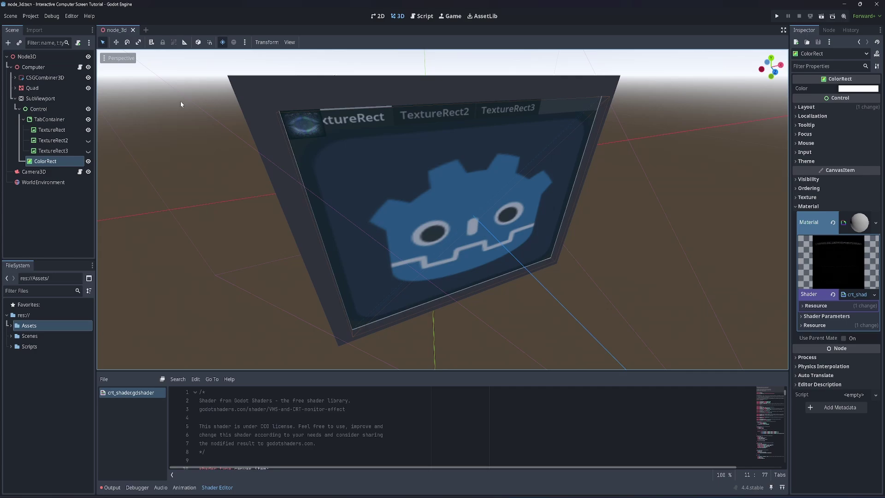
pyautogui.moveTo(181, 104); pyautogui.dragTo(207, 83, button='middle')
pyautogui.hotkey('ctrl', 'F1')
pyautogui.click(296, 44)
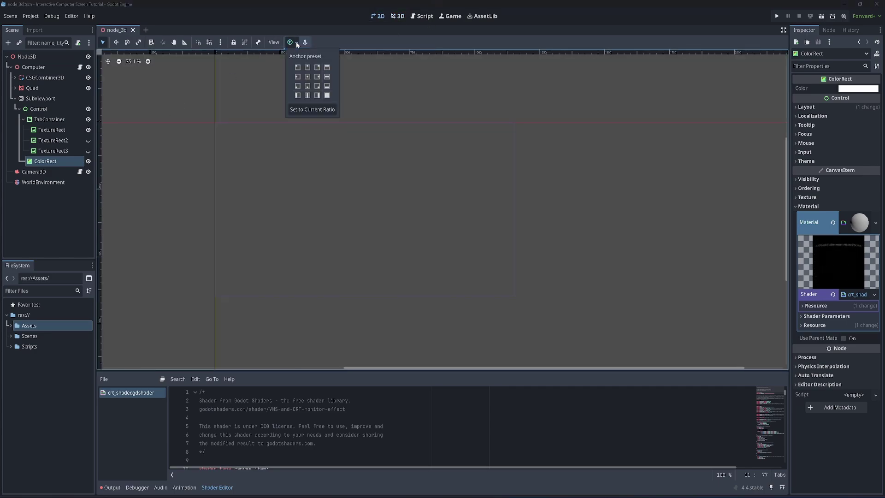
pyautogui.click(328, 95)
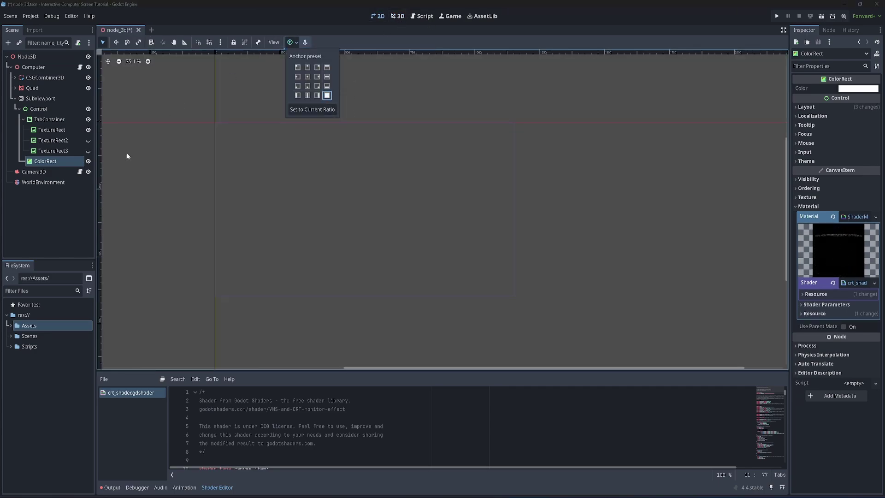
pyautogui.click(48, 109)
# - Show the computer in the 3D view and expand the ColorRect material's shader parameters in a widened inspector
pyautogui.click(396, 16)
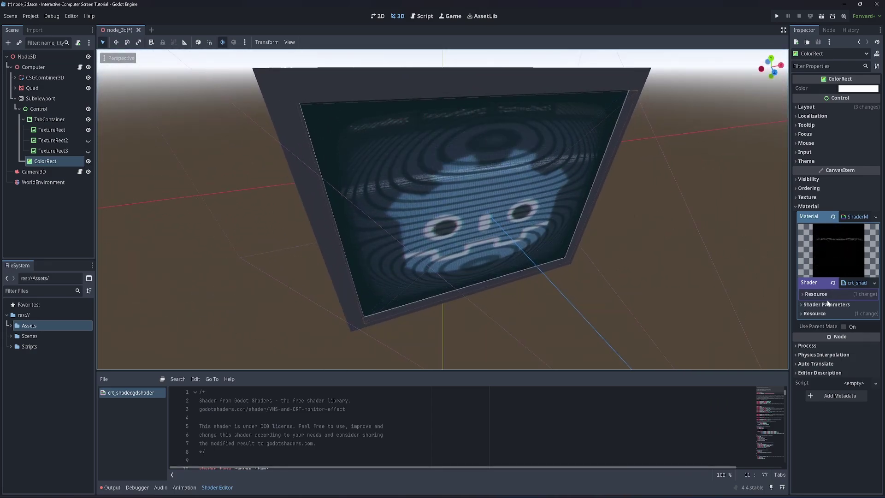
pyautogui.click(813, 305)
pyautogui.moveTo(789, 312); pyautogui.dragTo(759, 311)
pyautogui.scroll(-3, 840, 333)
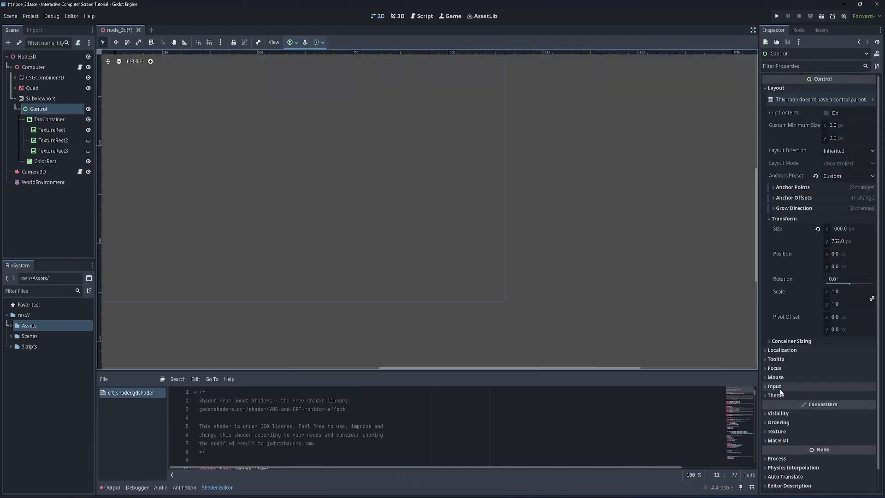
# - Assign a new Theme to the Control node
pyautogui.click(775, 394)
pyautogui.click(855, 361)
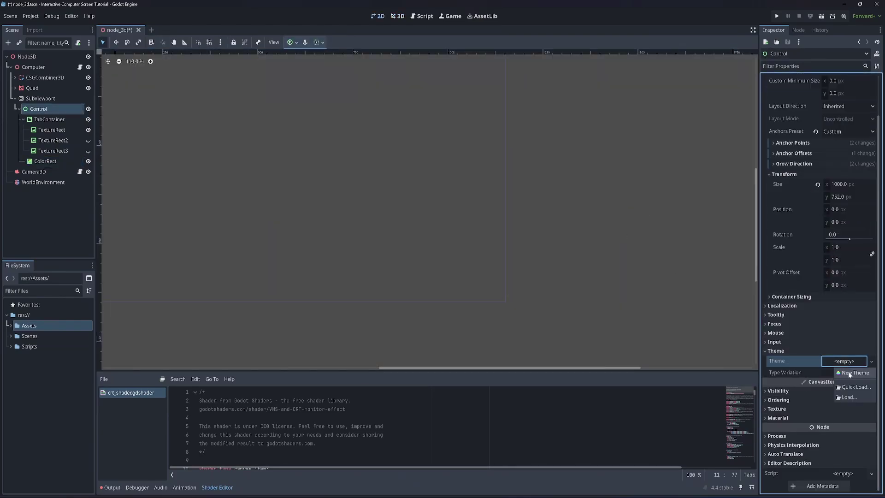
pyautogui.click(853, 372)
# - Add the TabContainer type to the theme and override its font size with 24
pyautogui.scroll(-2, 659, 304)
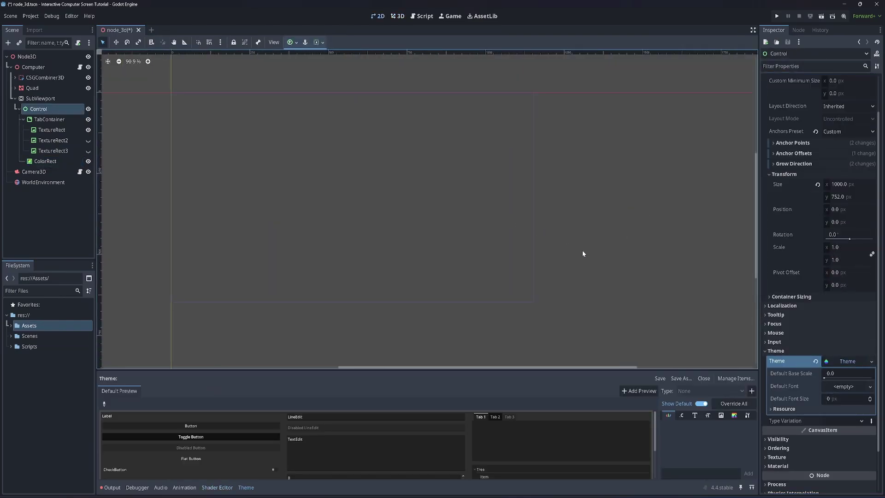
pyautogui.click(751, 391)
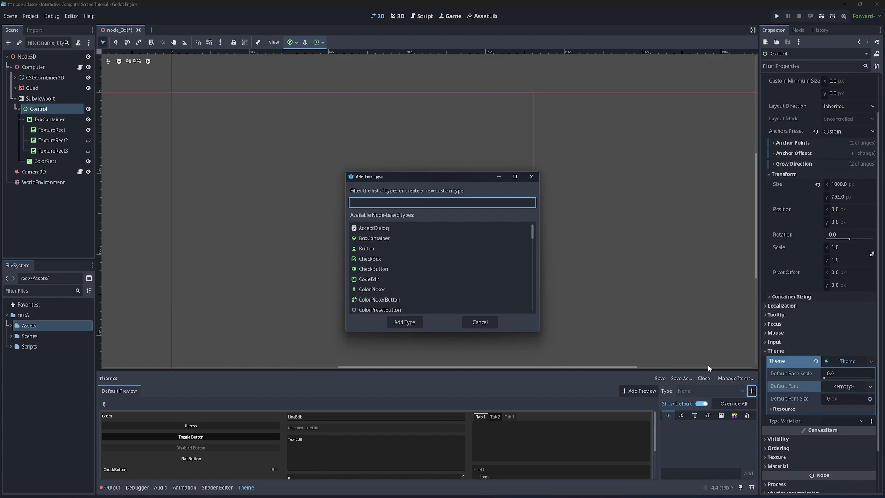
pyautogui.write('tab')
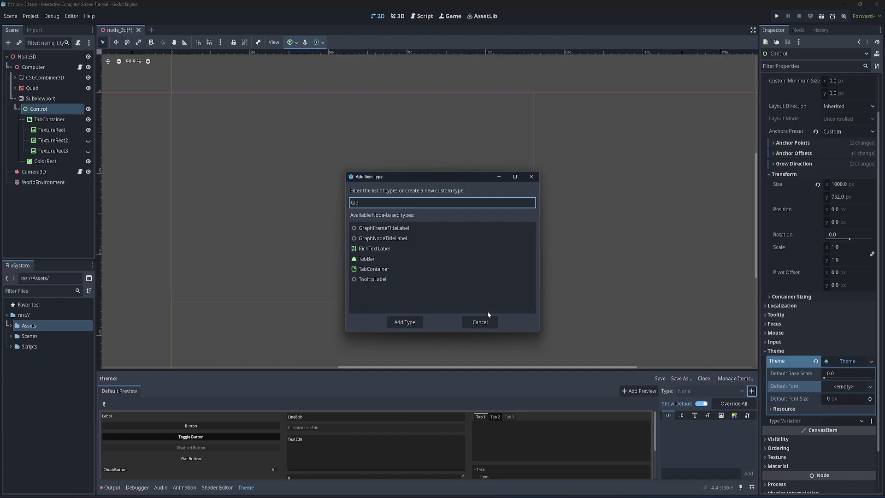
pyautogui.doubleClick(415, 268)
pyautogui.click(695, 415)
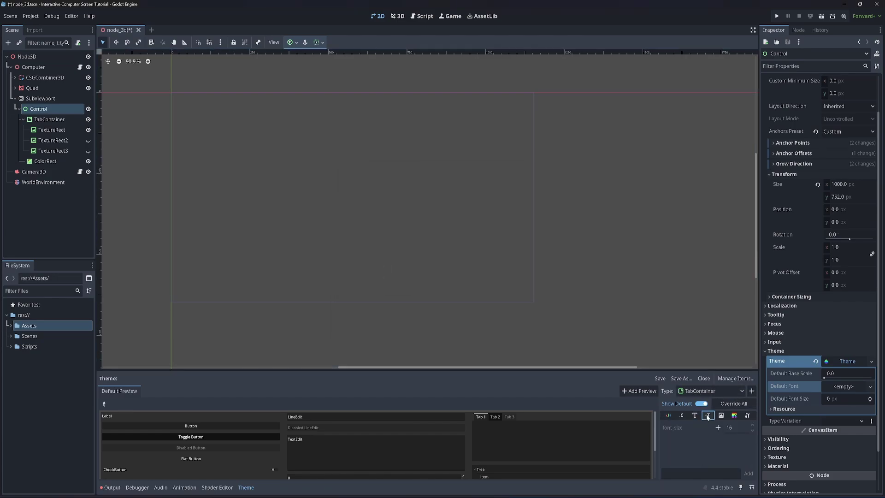
pyautogui.click(718, 428)
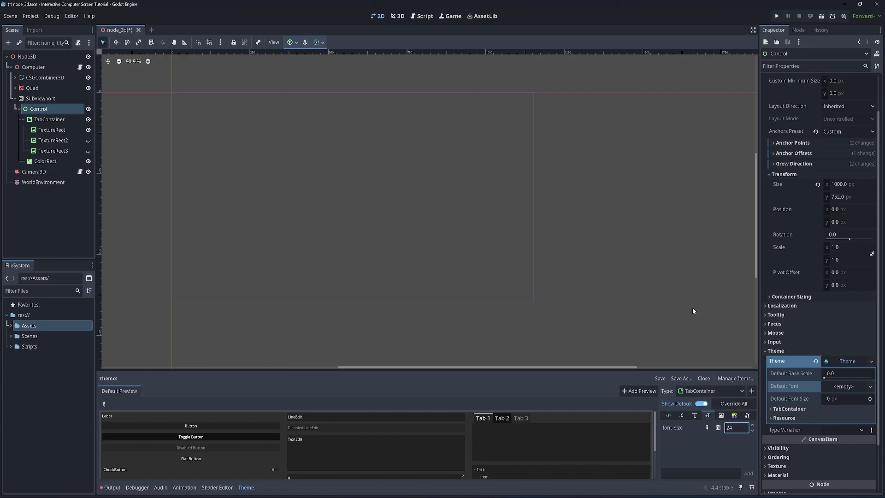
# - Run the project to test the tabs on the shaded 3D screen, and stop it again
pyautogui.click(400, 16)
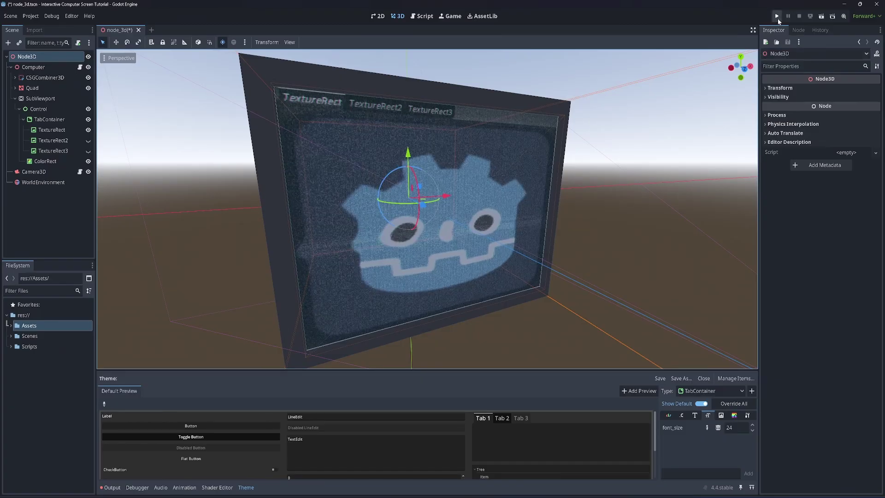
pyautogui.click(778, 18)
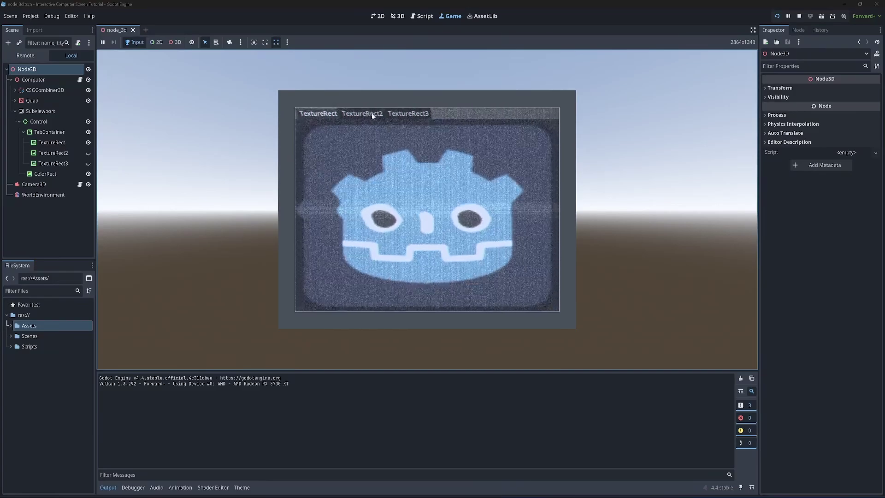
pyautogui.press('F8')
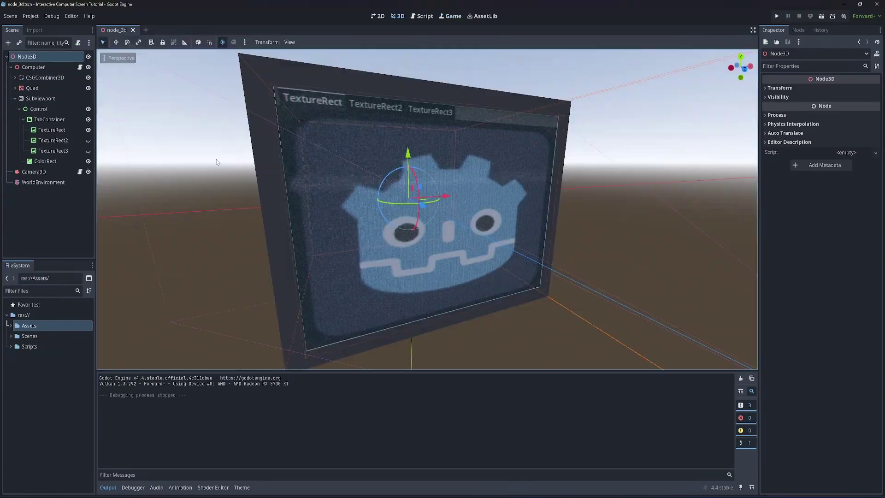
# - Set the ColorRect's mouse filter to Ignore
pyautogui.click(55, 161)
pyautogui.scroll(5, 821, 245)
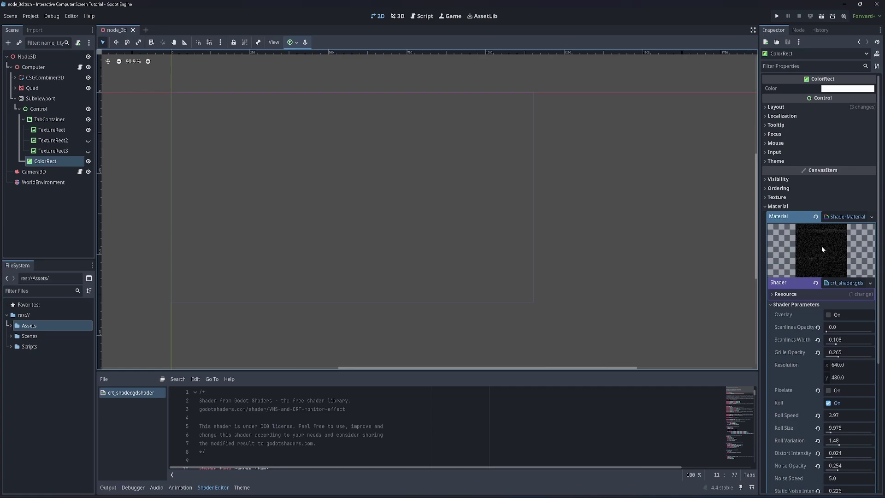
pyautogui.click(786, 143)
pyautogui.click(822, 153)
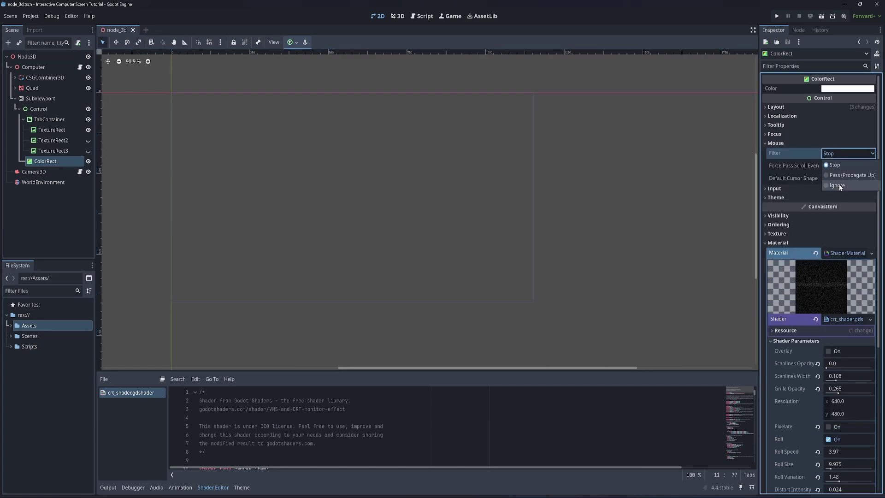
pyautogui.click(838, 183)
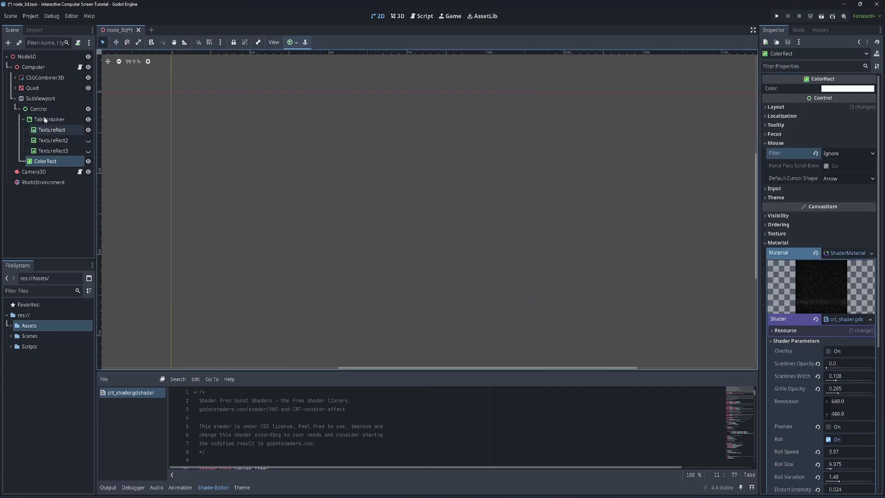
# - Run the project, switch repeatedly between the TextureRect and TextureRect2 tabs on the 3D screen, and stop it
pyautogui.press('F5')
pyautogui.click(363, 115)
pyautogui.click(317, 113)
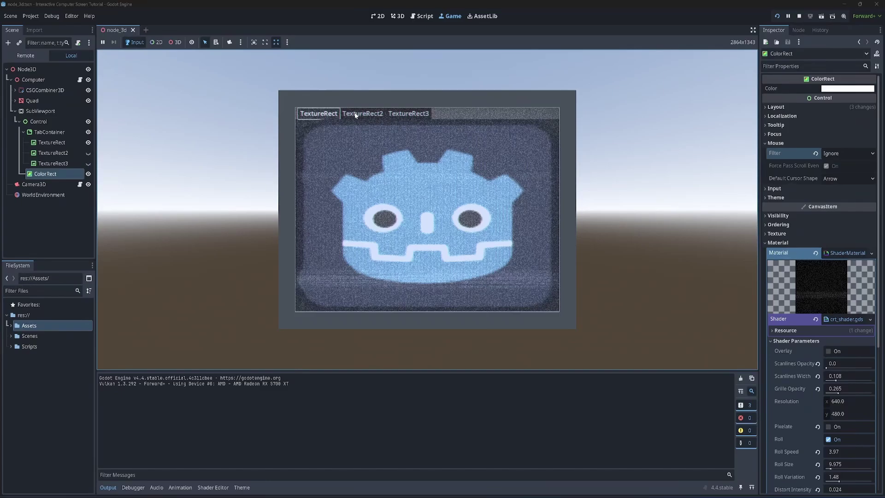
pyautogui.click(366, 115)
pyautogui.click(318, 114)
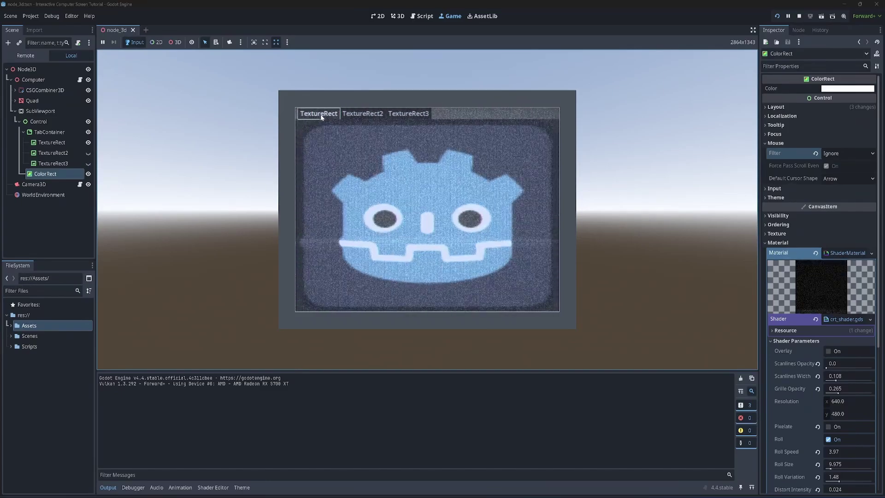
pyautogui.press('F8')
pyautogui.moveTo(405, 156); pyautogui.dragTo(447, 180, button='middle')
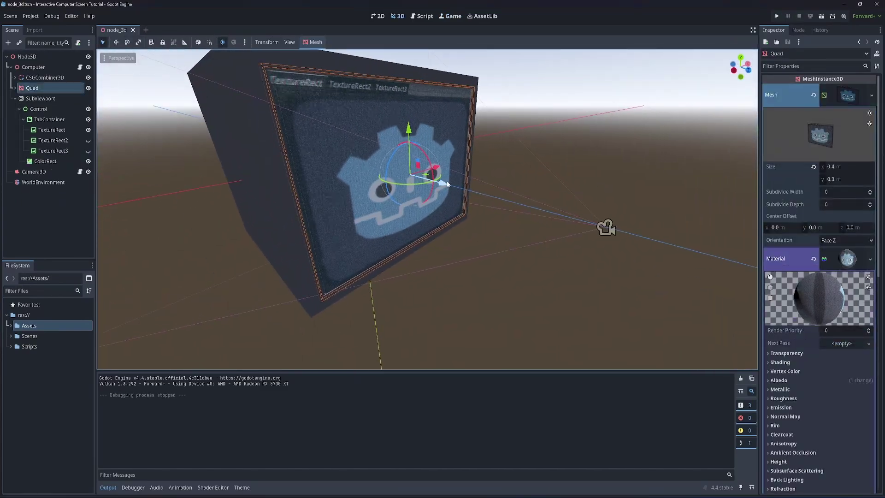
# - Pull the Quad forward out of the computer body along its Z axis by about 0.23 m
pyautogui.moveTo(440, 184); pyautogui.dragTo(597, 256)
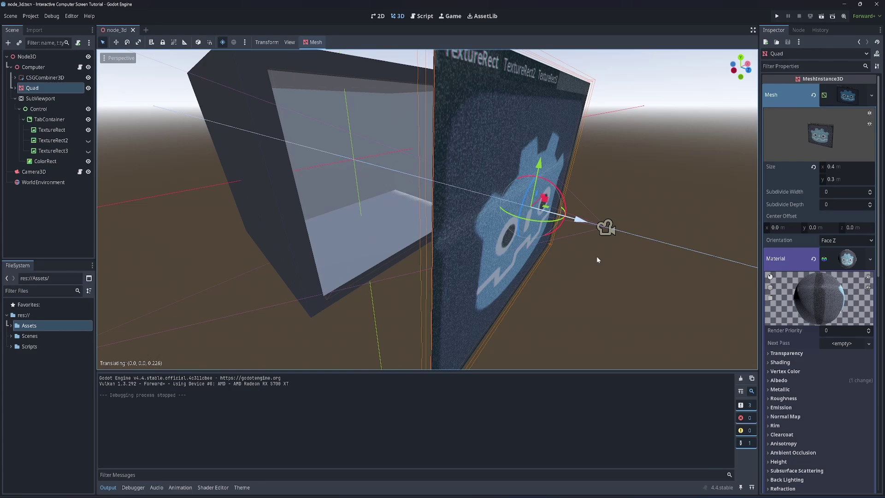
pyautogui.moveTo(596, 256); pyautogui.dragTo(529, 235, button='middle')
pyautogui.moveTo(469, 237); pyautogui.dragTo(455, 203, button='middle')
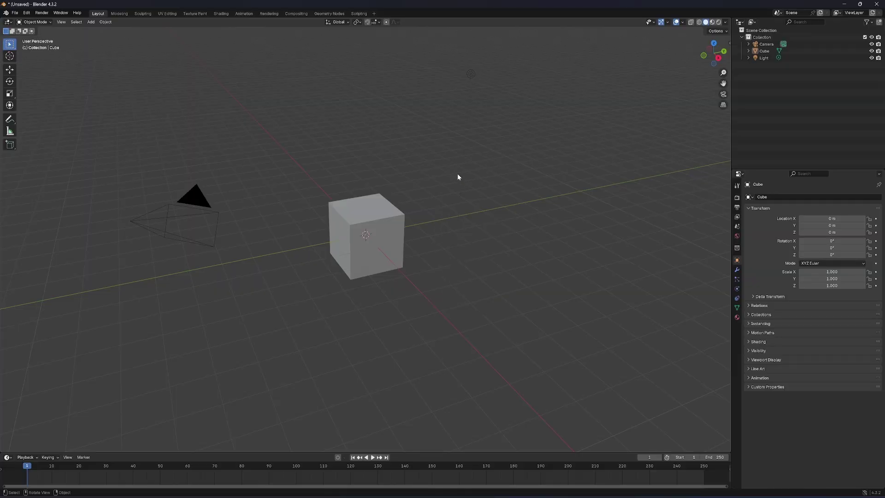
# - In Blender, scale the default cube into a thin upright panel with scale X 0.400, Y 0.010 and Z 0.300
pyautogui.moveTo(458, 176)
pyautogui.mouseDown(button='middle')
pyautogui.moveTo(443, 166)
pyautogui.moveTo(435, 201)
pyautogui.moveTo(467, 183)
pyautogui.mouseUp(button='middle')
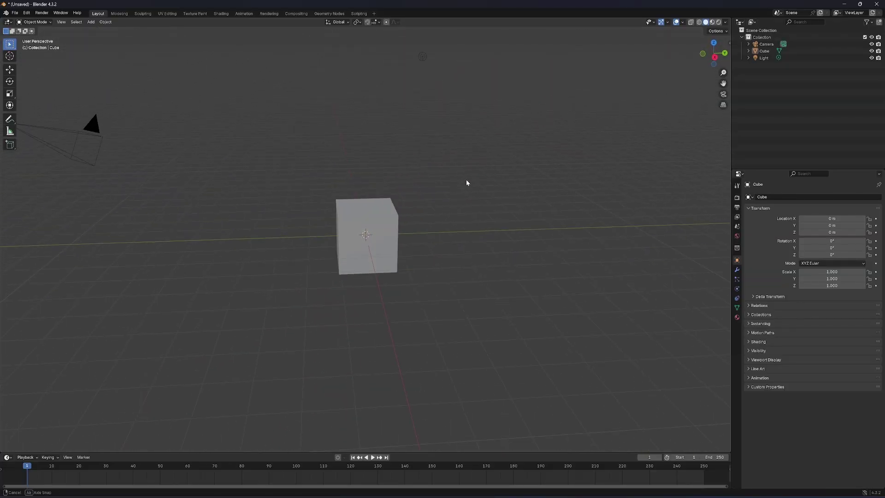
pyautogui.click(385, 233)
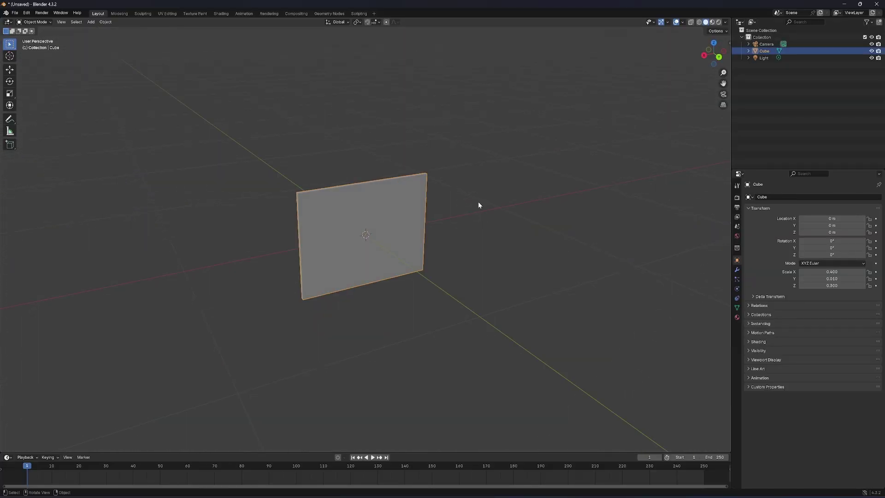
pyautogui.moveTo(478, 201); pyautogui.dragTo(421, 178, button='middle')
# - Add four evenly spaced vertical loop cuts across the panel in Edit Mode
pyautogui.click(736, 307)
pyautogui.moveTo(622, 235); pyautogui.dragTo(509, 232, button='middle')
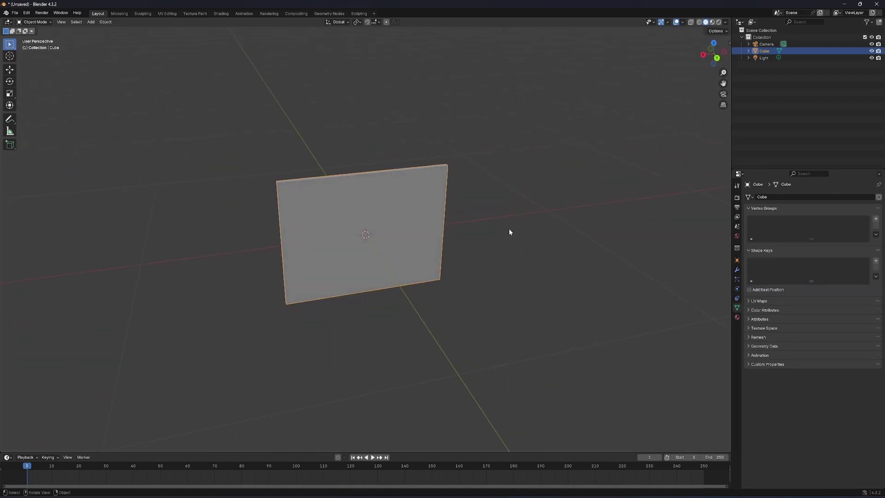
pyautogui.click(45, 24)
pyautogui.click(44, 38)
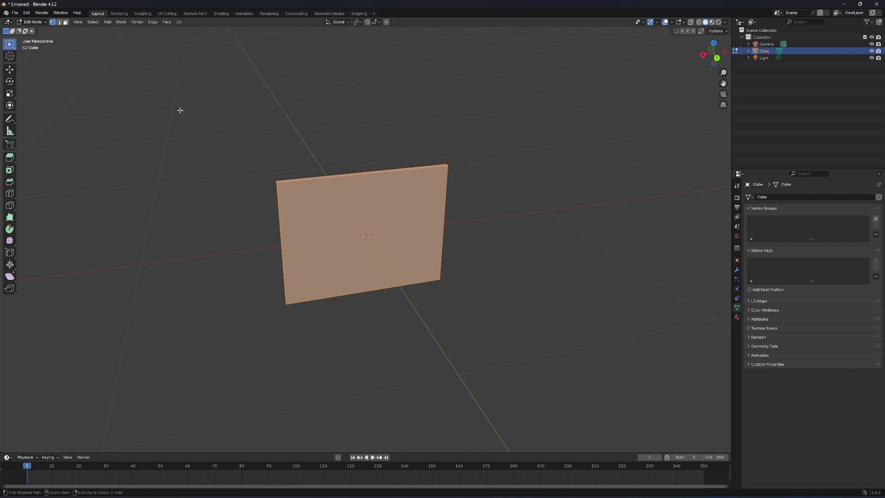
pyautogui.hotkey('ctrl', 'r')
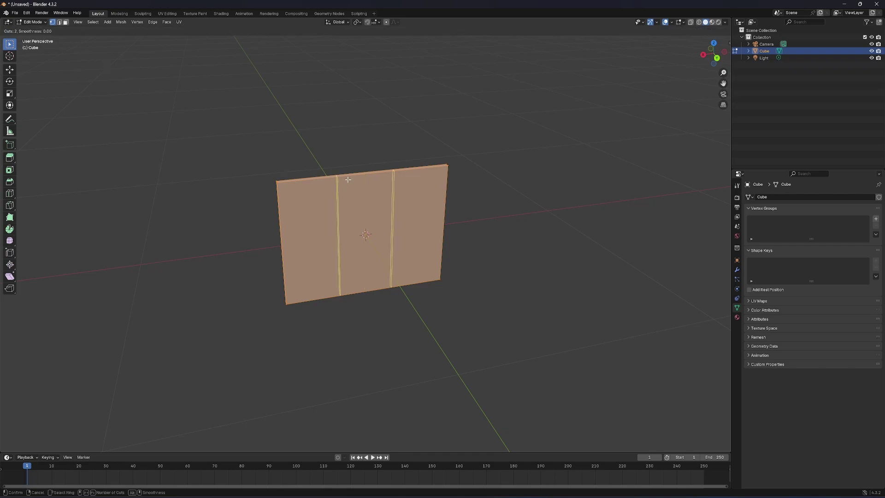
pyautogui.scroll(2, 348, 180)
pyautogui.click(347, 179)
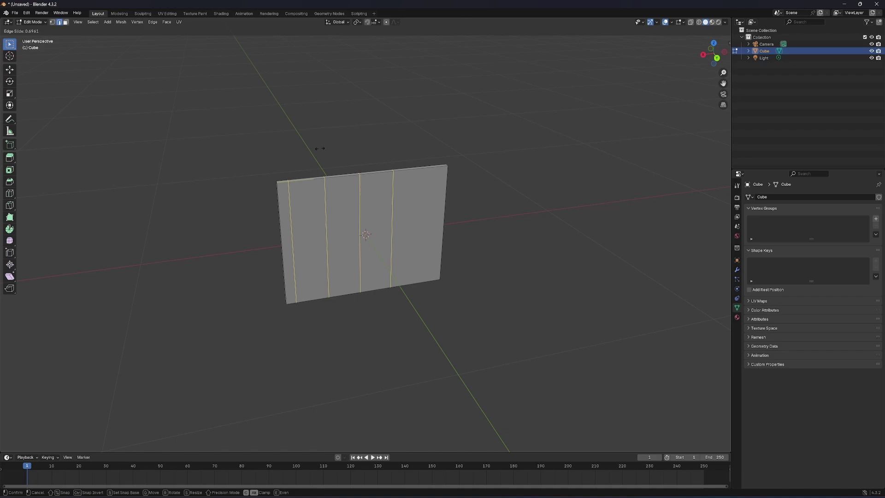
pyautogui.click(350, 192)
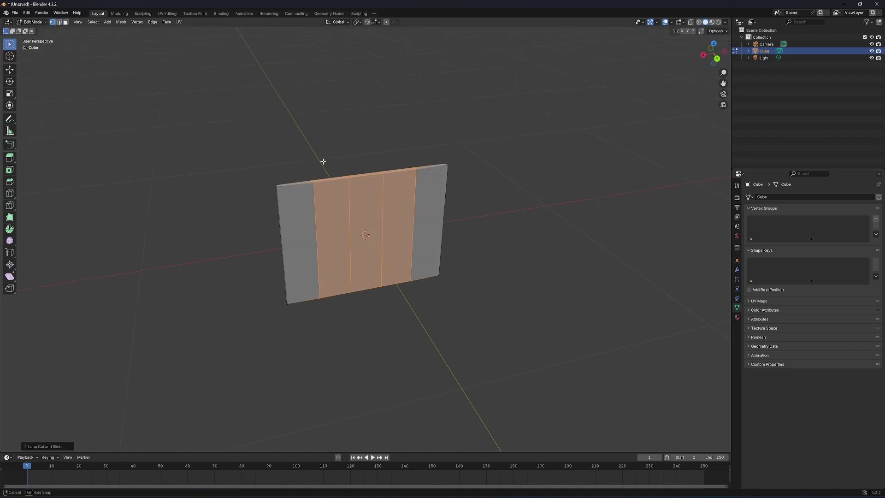
pyautogui.moveTo(322, 162); pyautogui.dragTo(303, 218, button='middle')
pyautogui.hotkey('alt', 'a')
# - Apply all transforms to the panel in Object Mode and add a Simple Deform modifier to it
pyautogui.hotkey('ctrl', 'a')
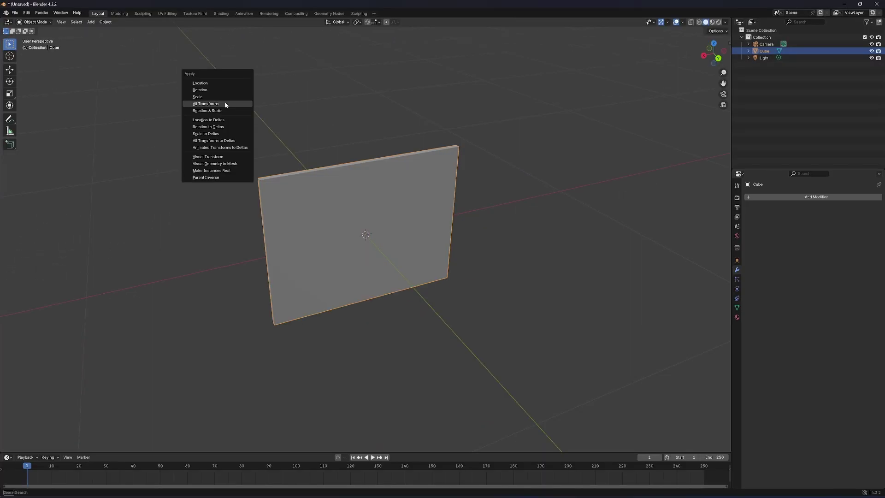
pyautogui.click(436, 105)
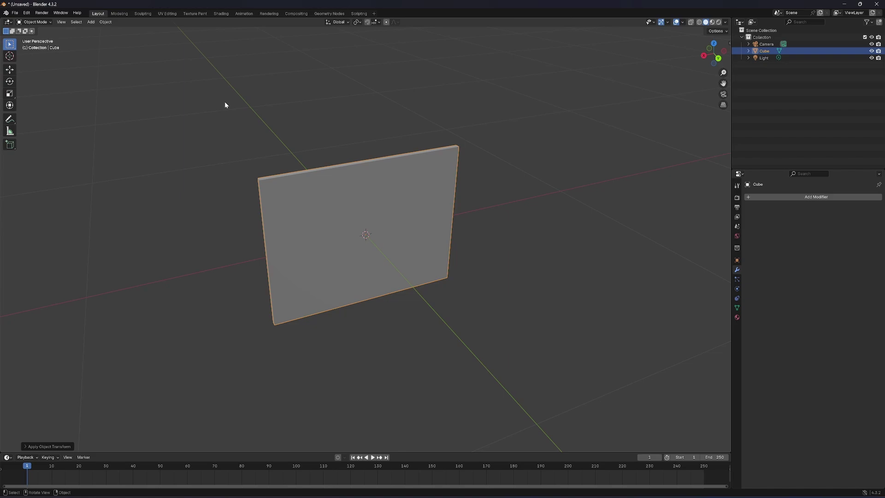
pyautogui.click(804, 199)
pyautogui.moveTo(805, 197)
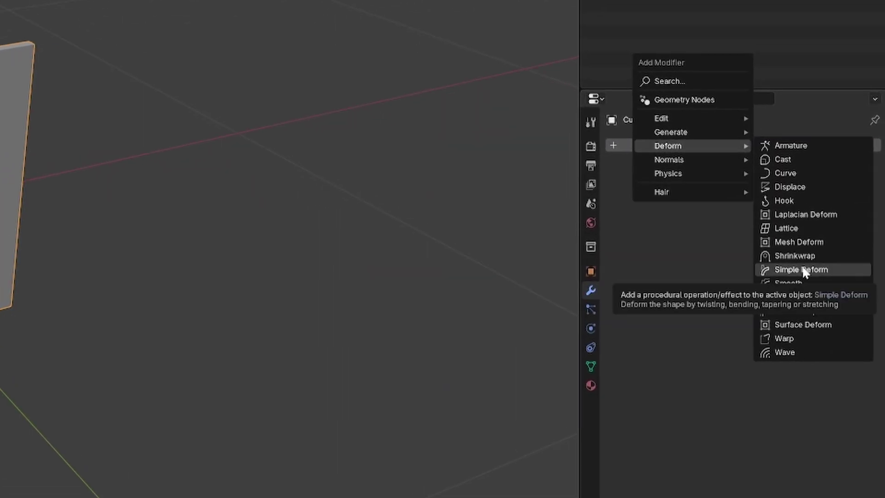
pyautogui.click(828, 259)
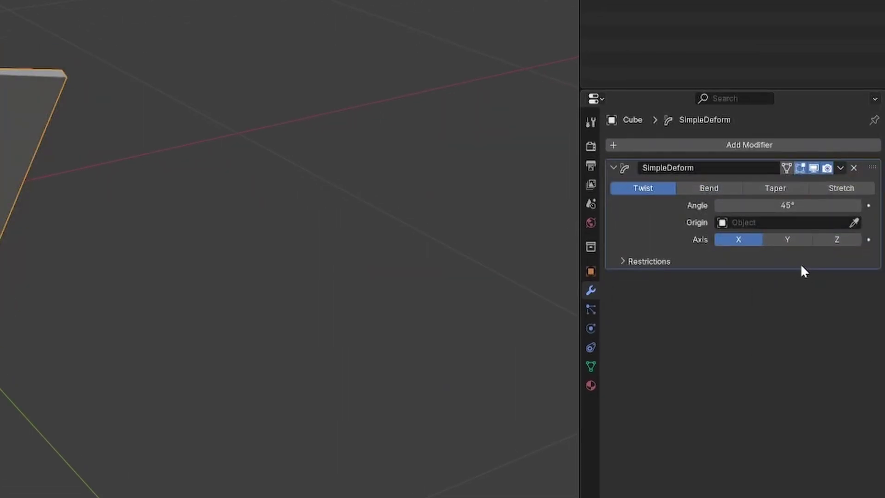
# - Bend the panel about the Z axis with an angle of -20° and apply the Simple Deform modifier
pyautogui.click(723, 189)
pyautogui.moveTo(193, 180); pyautogui.dragTo(302, 201, button='middle')
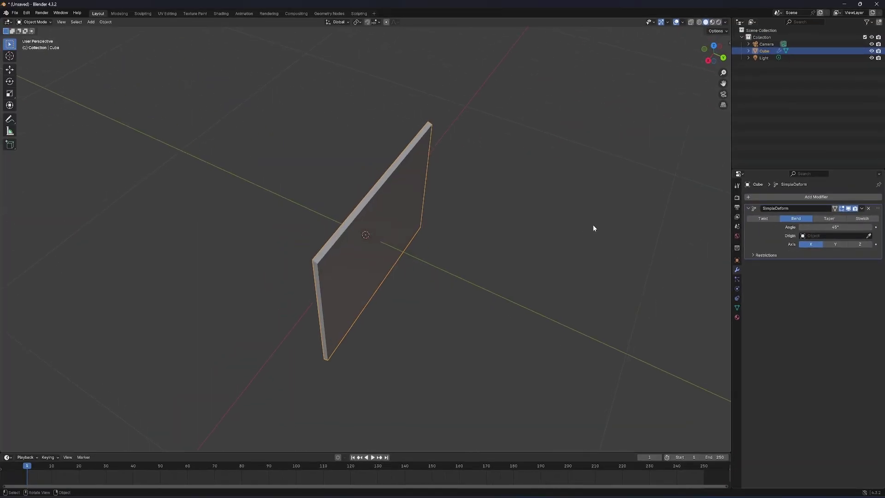
pyautogui.click(860, 244)
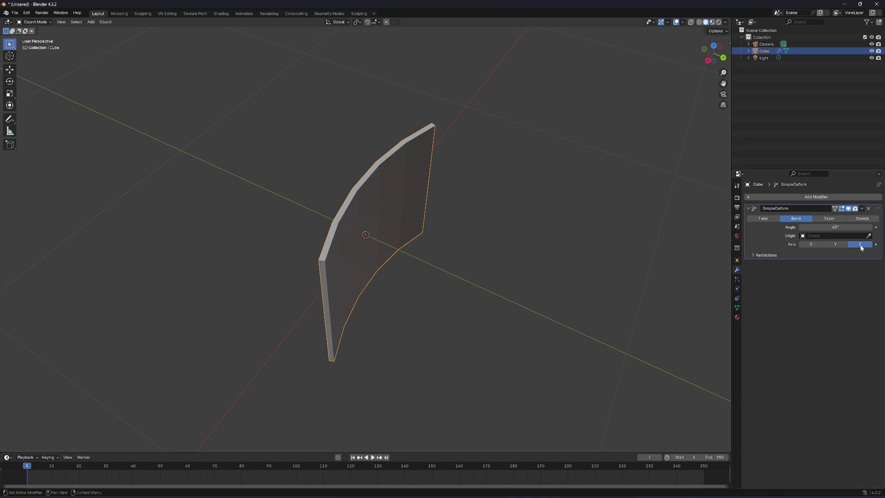
pyautogui.moveTo(833, 227); pyautogui.dragTo(811, 227)
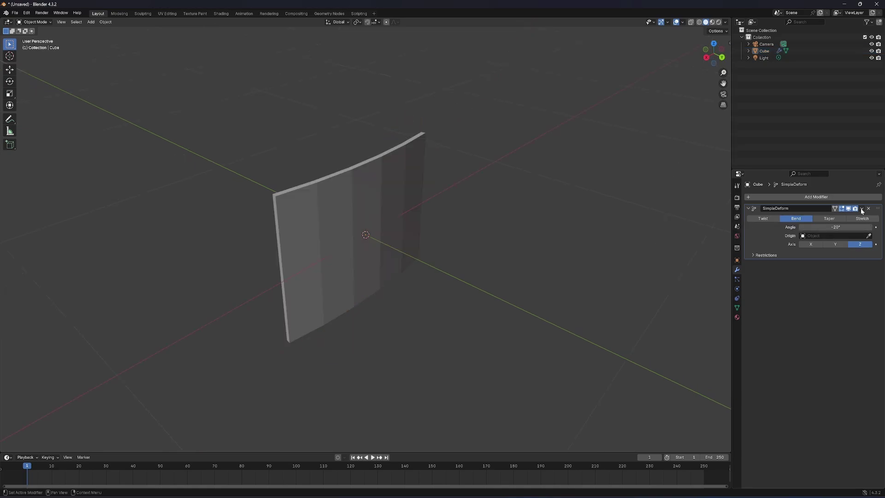
pyautogui.click(862, 208)
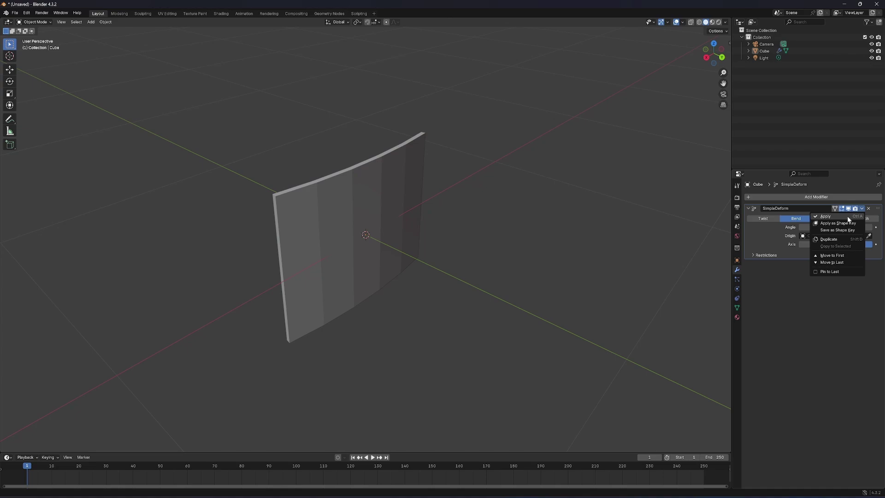
pyautogui.click(847, 217)
pyautogui.moveTo(646, 241); pyautogui.dragTo(636, 241, button='middle')
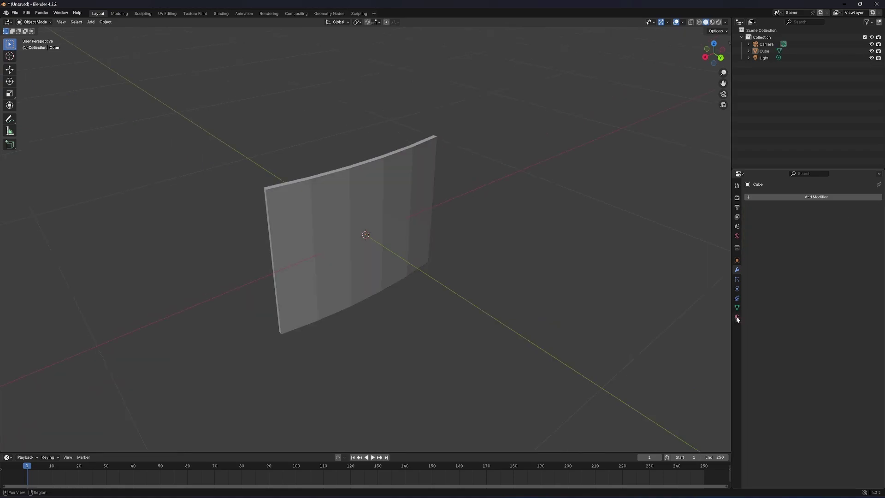
# - Add a second material to the panel and set the first material's base color to bright green
pyautogui.click(737, 316)
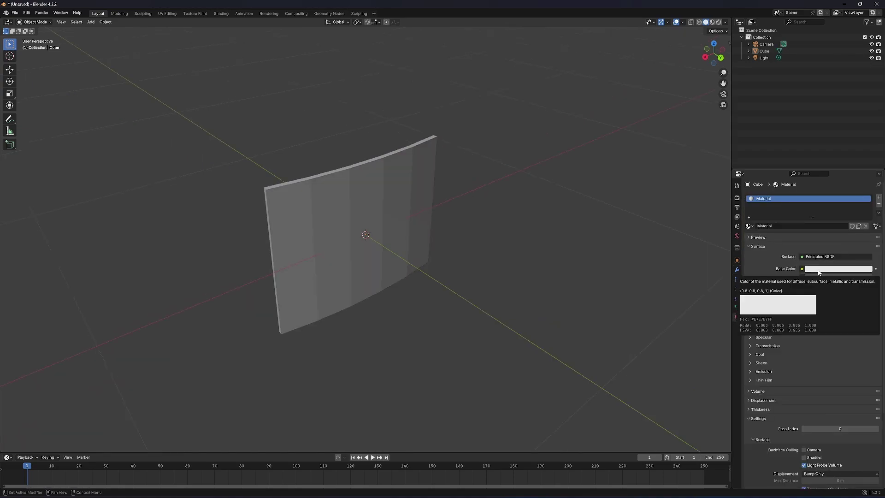
pyautogui.click(878, 197)
pyautogui.click(814, 240)
pyautogui.click(795, 199)
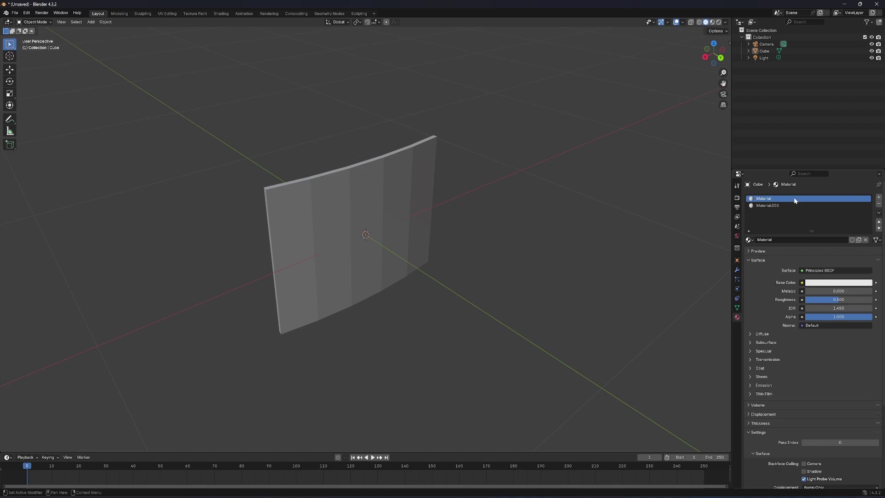
pyautogui.click(826, 281)
pyautogui.click(812, 192)
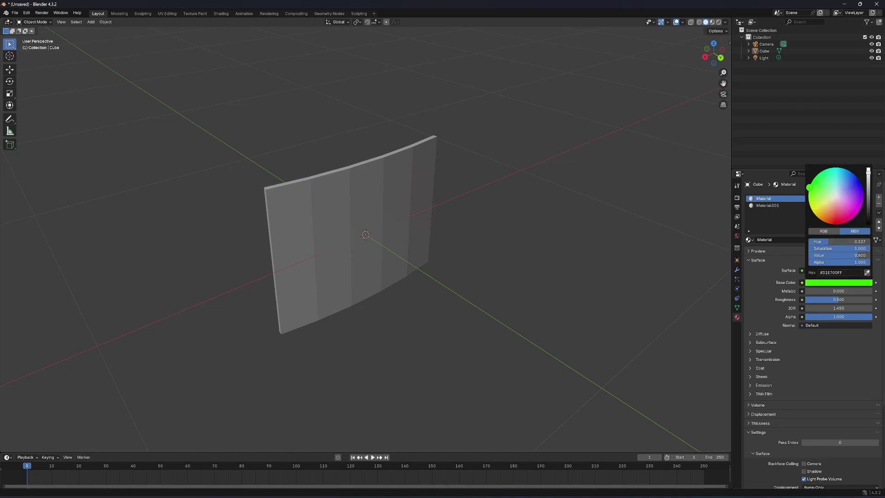
# - Assign the white material to the whole panel and the green material to its five curved front faces
pyautogui.press('Tab')
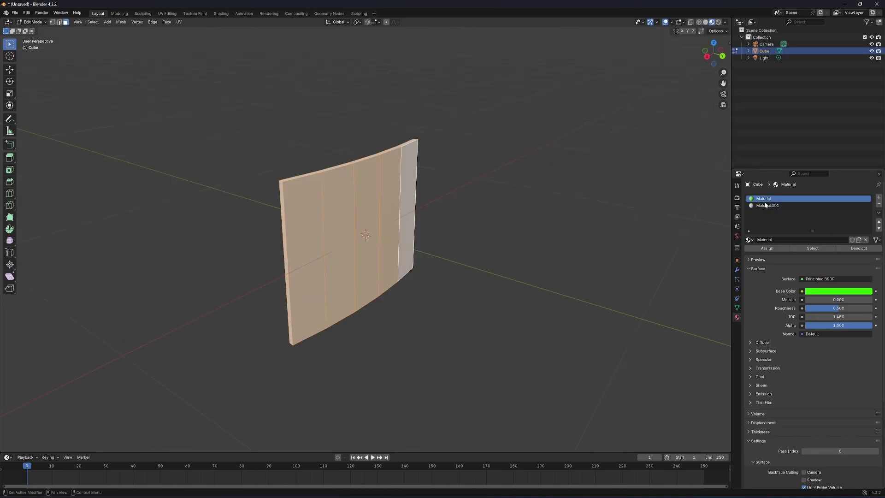
pyautogui.click(310, 292)
pyautogui.keyDown('shift'); pyautogui.click(344, 274); pyautogui.keyUp('shift')
pyautogui.keyDown('shift'); pyautogui.click(369, 267); pyautogui.keyUp('shift')
pyautogui.keyDown('shift'); pyautogui.click(389, 260); pyautogui.keyUp('shift')
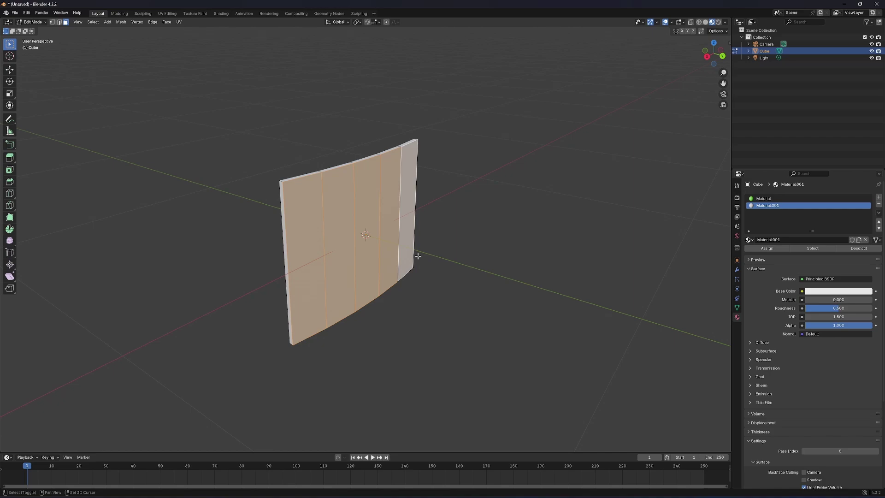
pyautogui.click(776, 199)
pyautogui.click(774, 248)
pyautogui.click(584, 218)
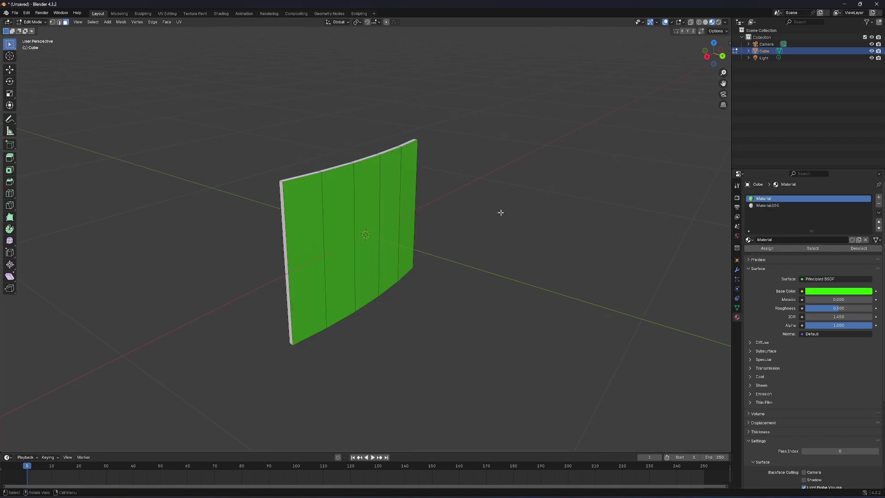
# - Set the viewport shading to Material Preview
pyautogui.moveTo(501, 212)
pyautogui.mouseDown(button='middle')
pyautogui.moveTo(580, 177)
pyautogui.moveTo(521, 125)
pyautogui.moveTo(460, 231)
pyautogui.moveTo(593, 229)
pyautogui.mouseUp(button='middle')
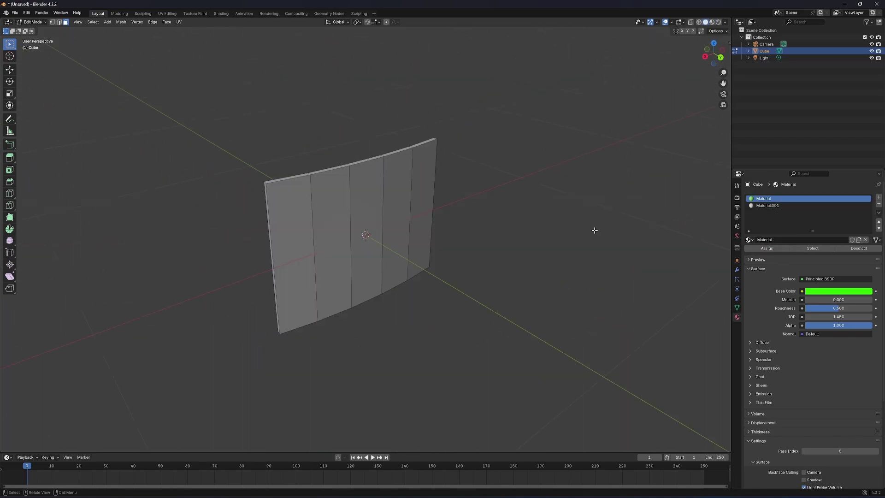
pyautogui.press('z')
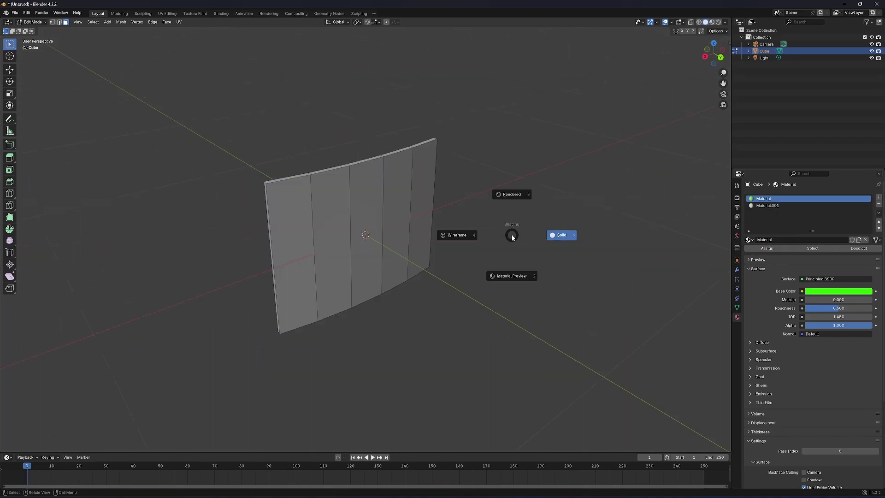
pyautogui.click(504, 266)
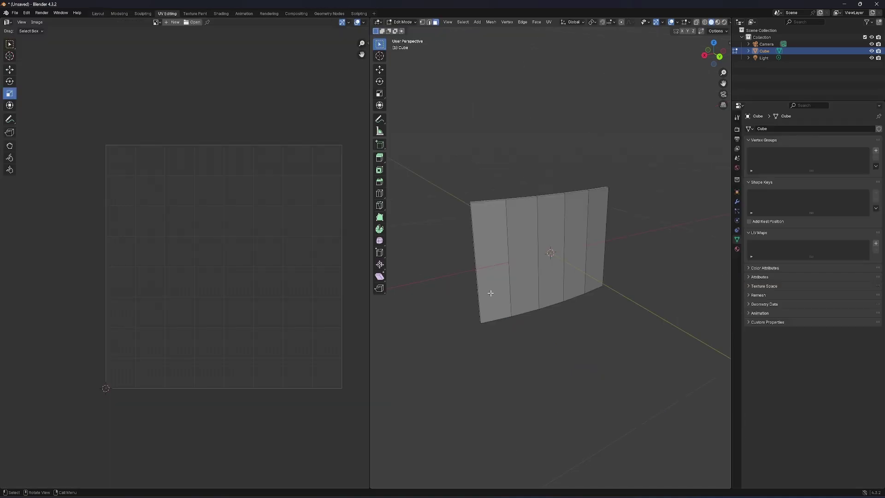
# - Unwrap the panel's five front faces with Smart UV Project in the UV Editing workspace
pyautogui.click(490, 293)
pyautogui.keyDown('shift'); pyautogui.click(521, 282); pyautogui.keyUp('shift')
pyautogui.keyDown('shift'); pyautogui.click(550, 276); pyautogui.keyUp('shift')
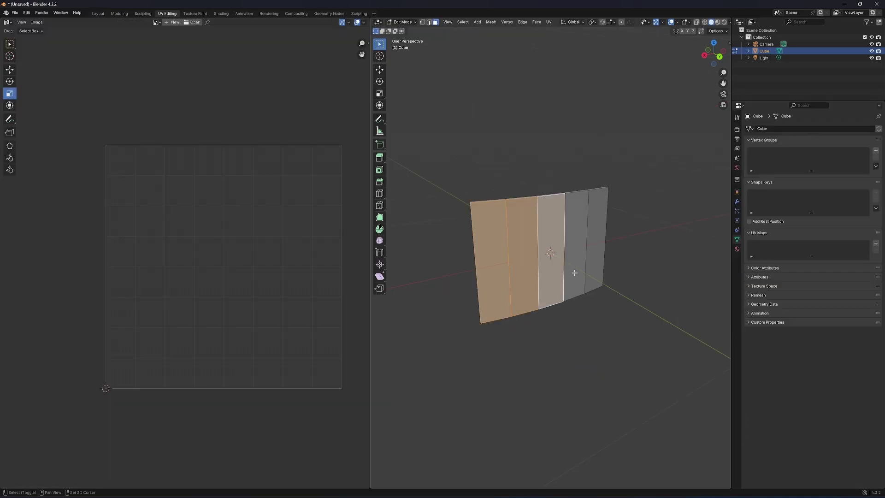
pyautogui.keyDown('shift'); pyautogui.click(574, 273); pyautogui.keyUp('shift')
pyautogui.keyDown('shift'); pyautogui.click(591, 268); pyautogui.keyUp('shift')
pyautogui.press('u')
pyautogui.moveTo(591, 268)
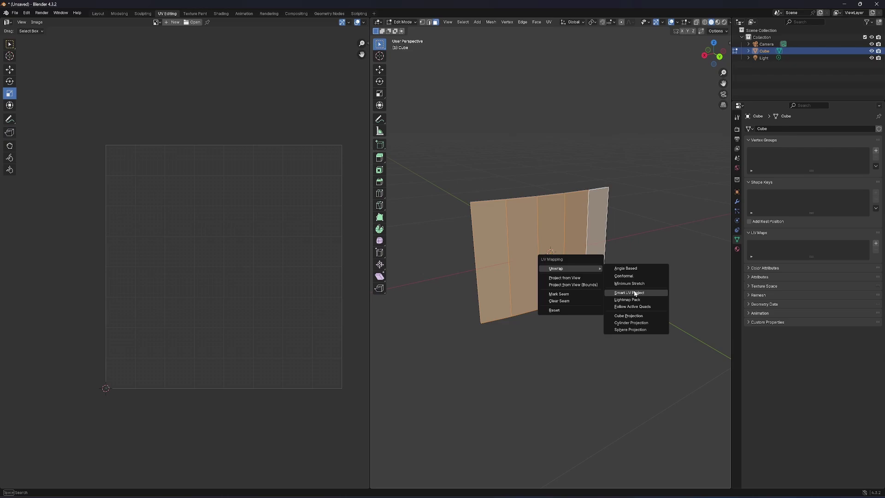
pyautogui.click(635, 294)
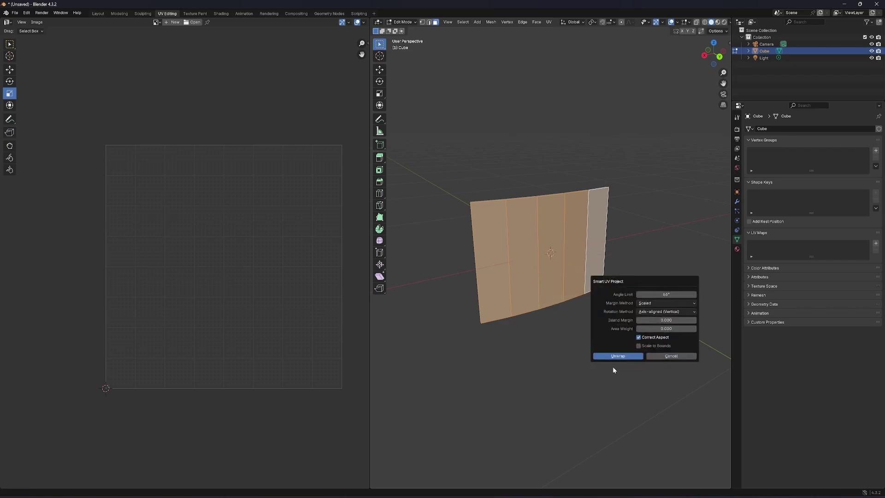
pyautogui.click(619, 356)
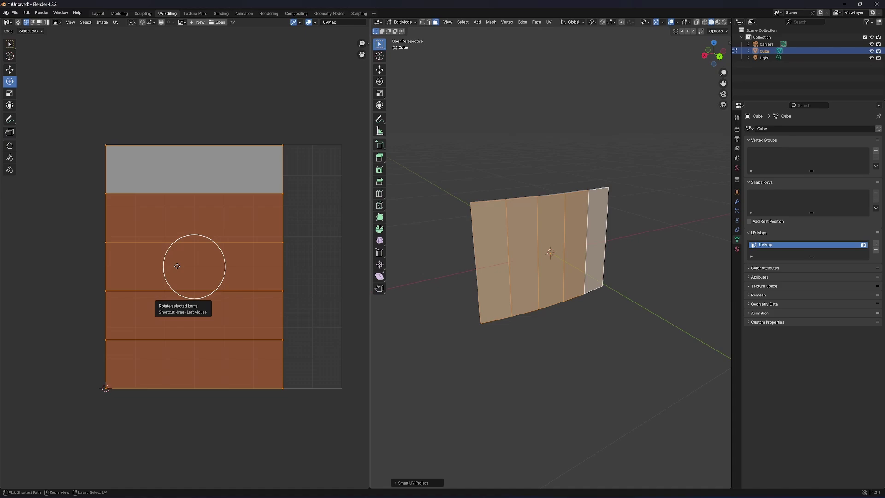
# - Rotate the unwrapped front-face UVs by 90° and move them into the UV square
pyautogui.moveTo(176, 266); pyautogui.dragTo(68, 143)
pyautogui.click(10, 69)
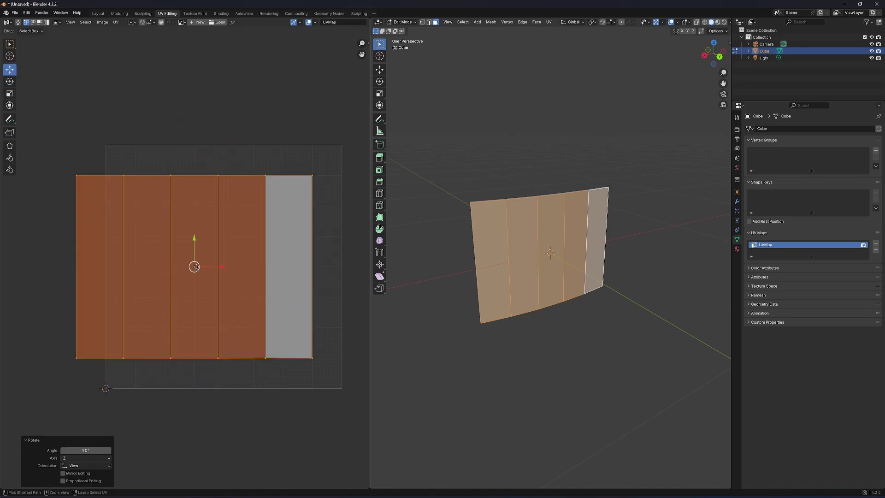
pyautogui.moveTo(194, 267); pyautogui.dragTo(223, 228)
# - Scale the front-face UVs by 1.333 along Y to fill the UV square
pyautogui.click(9, 96)
pyautogui.scroll(3, 219, 120)
pyautogui.scroll(-2, 229, 203)
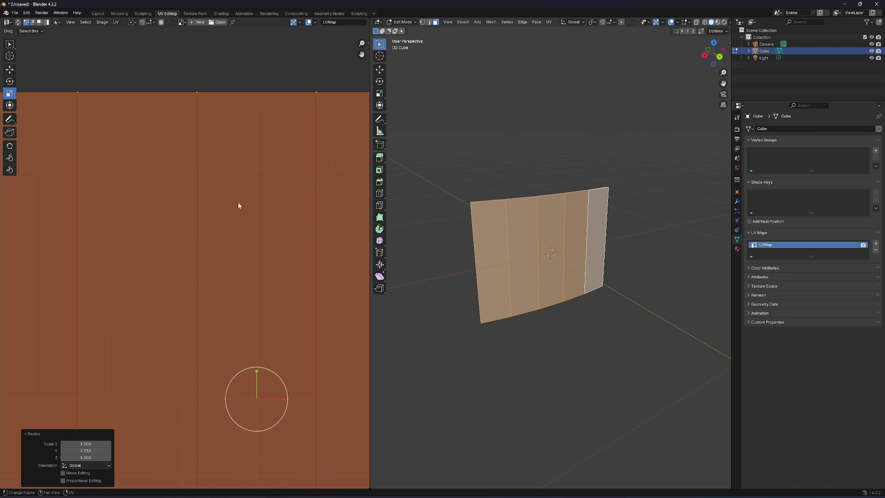
# - Return to the Layout workspace and apply Shade Smooth to the curved panel in Object Mode
pyautogui.click(97, 13)
pyautogui.click(105, 22)
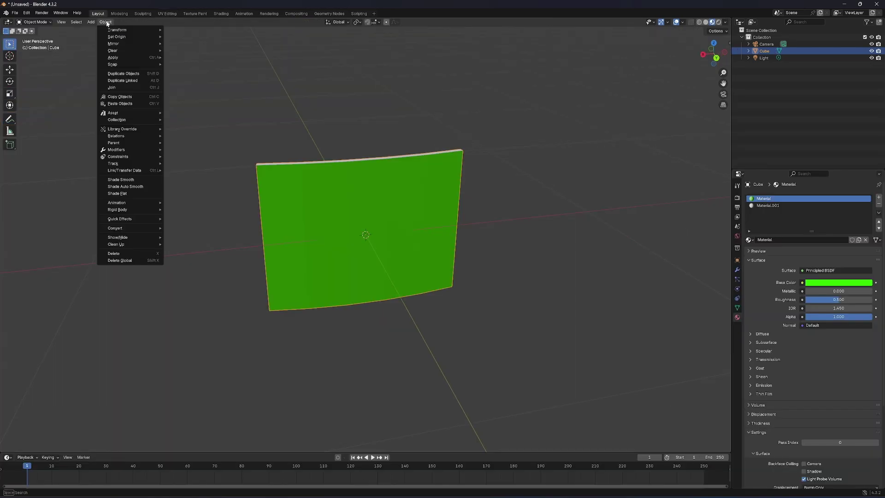
pyautogui.click(128, 180)
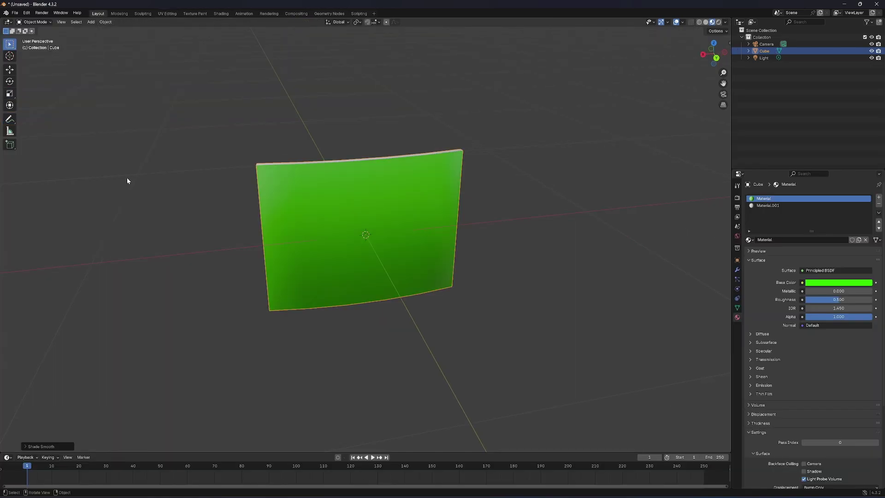
# - Save the curved panel scene as computer_screen.blend in the Godot project's Assets folder
pyautogui.moveTo(138, 102); pyautogui.dragTo(278, 170, button='middle')
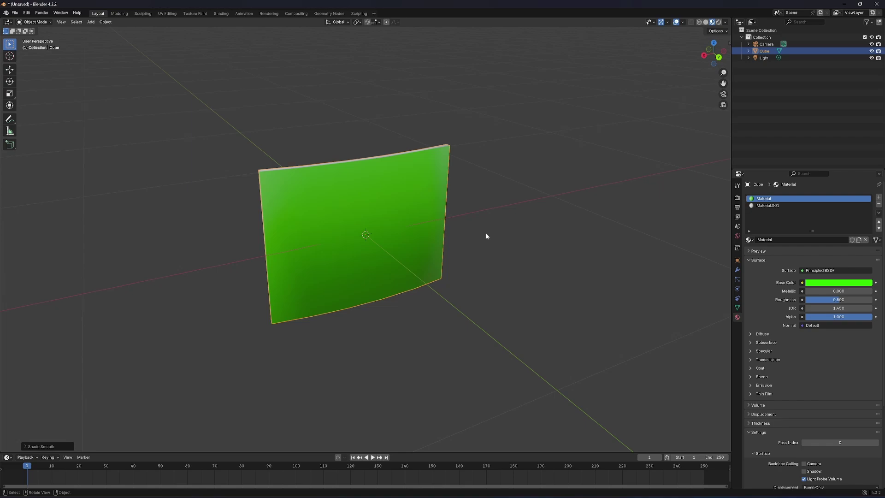
pyautogui.click(16, 13)
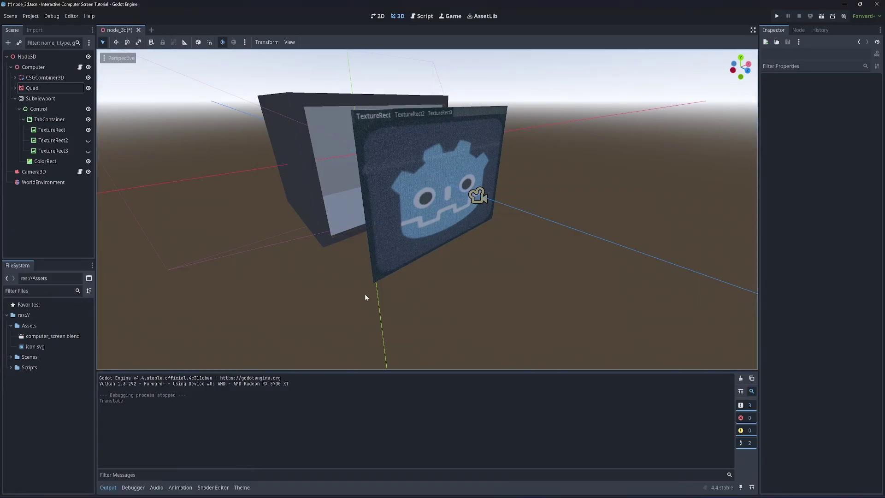
# - Switch to Godot and reimport computer_screen.blend with Punctual Lights and Cameras turned off
pyautogui.doubleClick(62, 340)
pyautogui.click(76, 363)
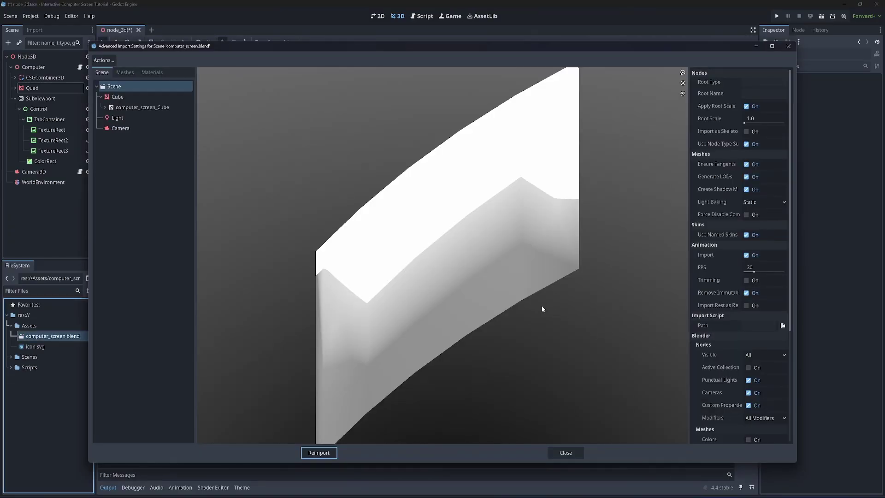
pyautogui.click(748, 381)
pyautogui.click(748, 393)
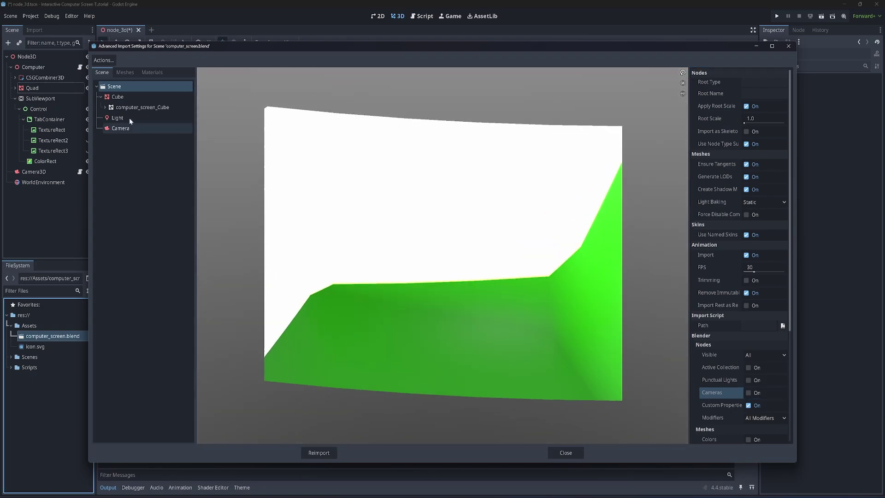
pyautogui.click(318, 452)
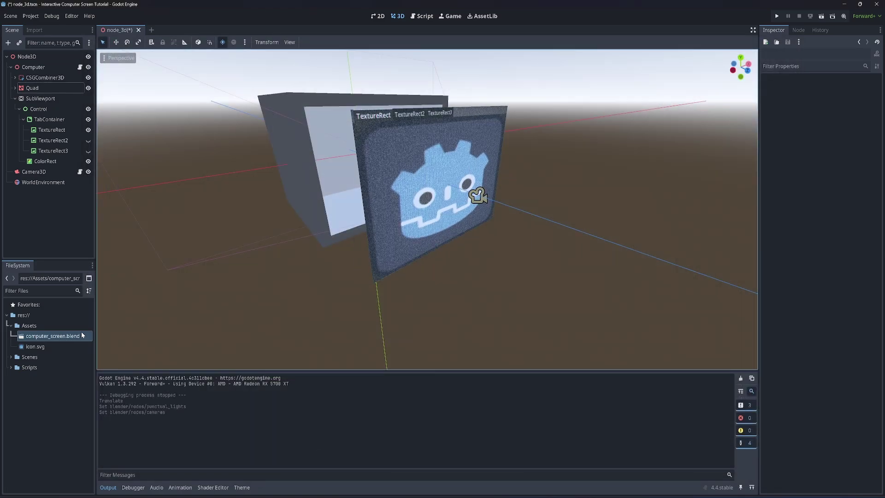
# - Instance computer_screen.blend under the root Node3D, move it forward along Z in front of the computer and rotate it 180° about Y
pyautogui.moveTo(81, 336); pyautogui.dragTo(69, 58)
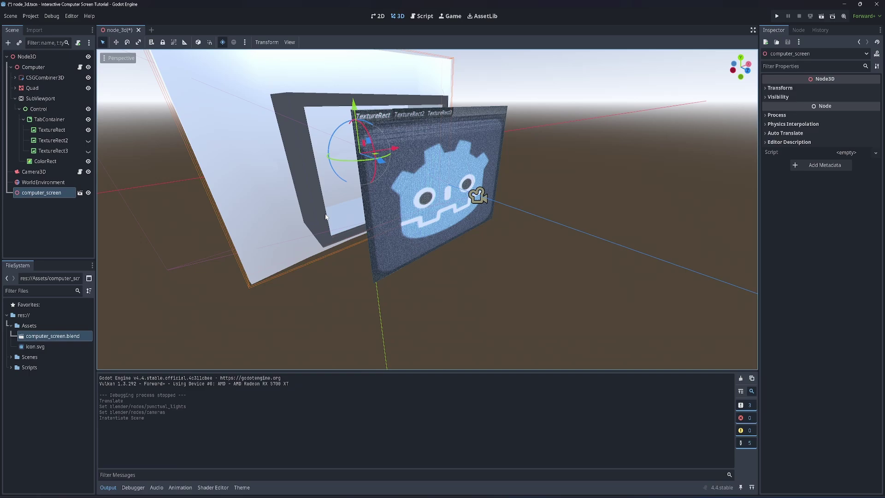
pyautogui.moveTo(380, 160); pyautogui.dragTo(510, 284)
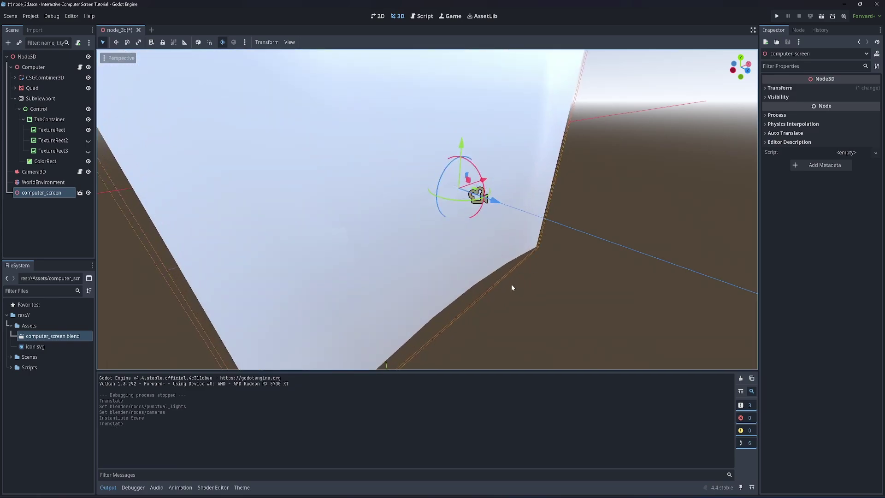
pyautogui.scroll(-4, 435, 225)
pyautogui.moveTo(443, 215); pyautogui.dragTo(436, 138)
pyautogui.moveTo(461, 193); pyautogui.dragTo(407, 197, button='right')
# - Make the computer_screen instance local, reparent its Cube mesh directly under Node3D and delete the leftover computer_screen node
pyautogui.rightClick(55, 192)
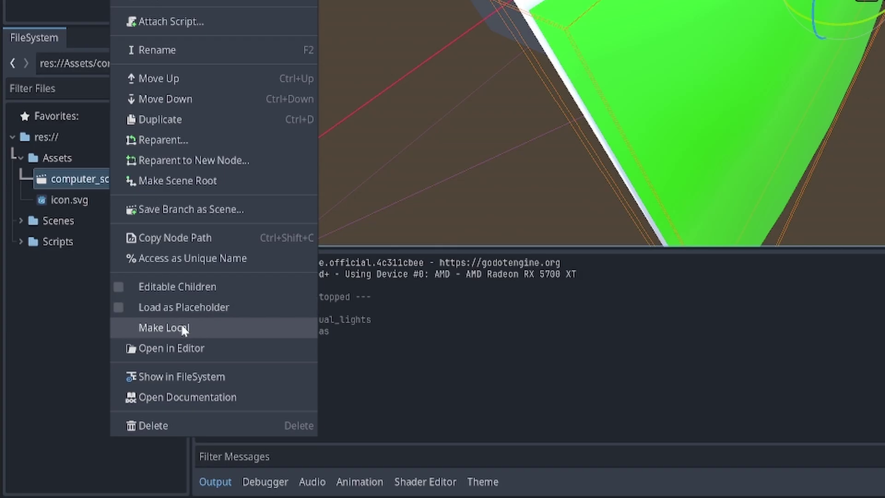
pyautogui.click(180, 322)
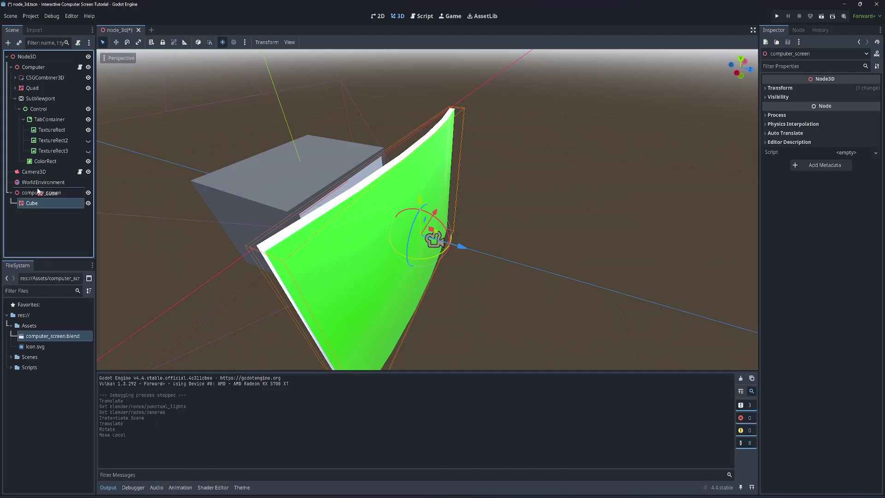
pyautogui.moveTo(39, 192); pyautogui.dragTo(42, 189)
pyautogui.click(45, 205)
pyautogui.press('Delete')
pyautogui.press('Return')
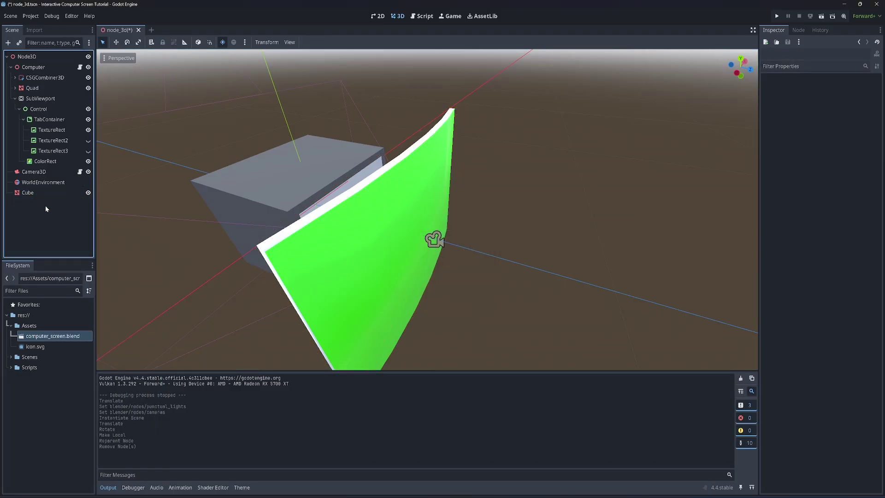
# - Make the Cube's mesh and its Surface 0 material unique
pyautogui.click(50, 193)
pyautogui.click(841, 92)
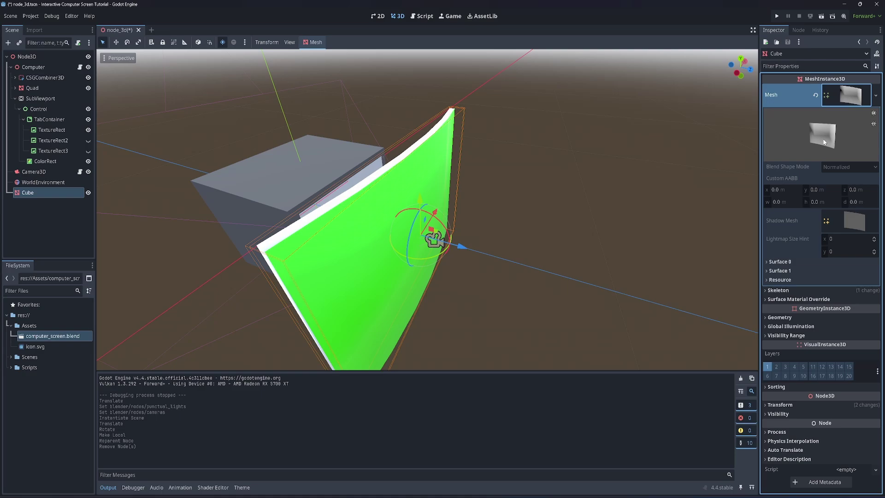
pyautogui.rightClick(843, 98)
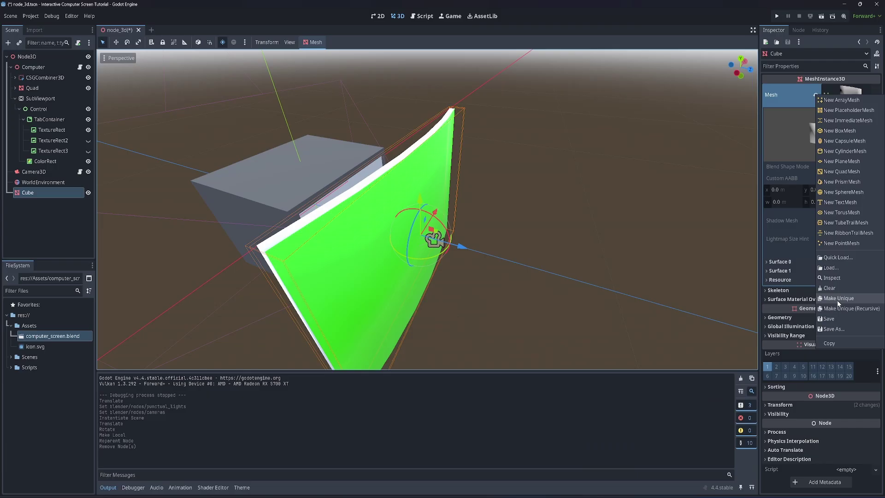
pyautogui.click(793, 305)
pyautogui.click(722, 226)
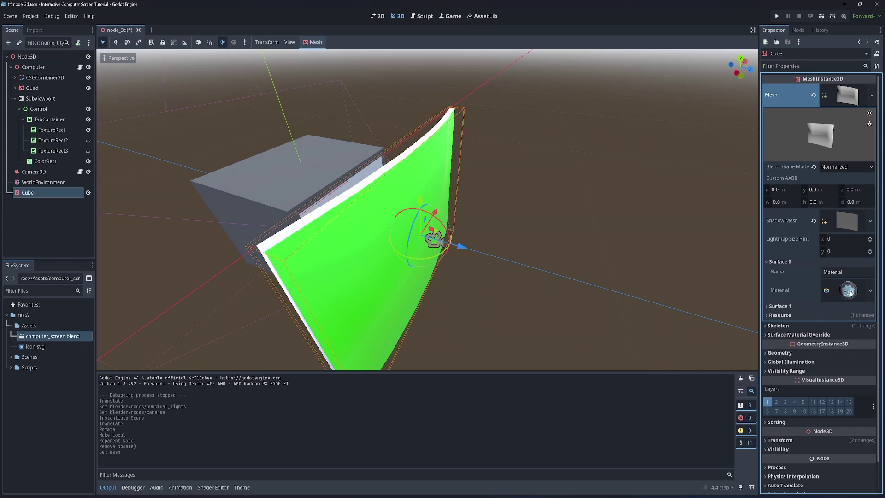
pyautogui.rightClick(850, 291)
pyautogui.click(848, 296)
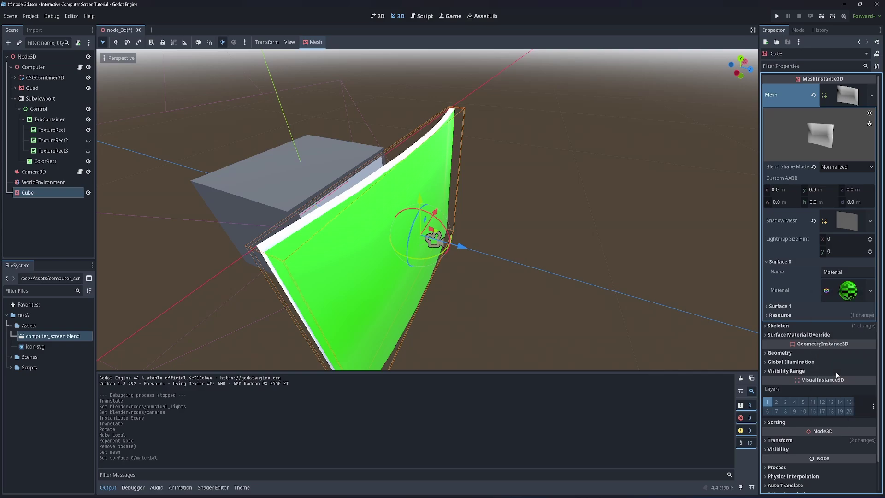
# - Set the Cube's transform scale to 0.8
pyautogui.click(846, 290)
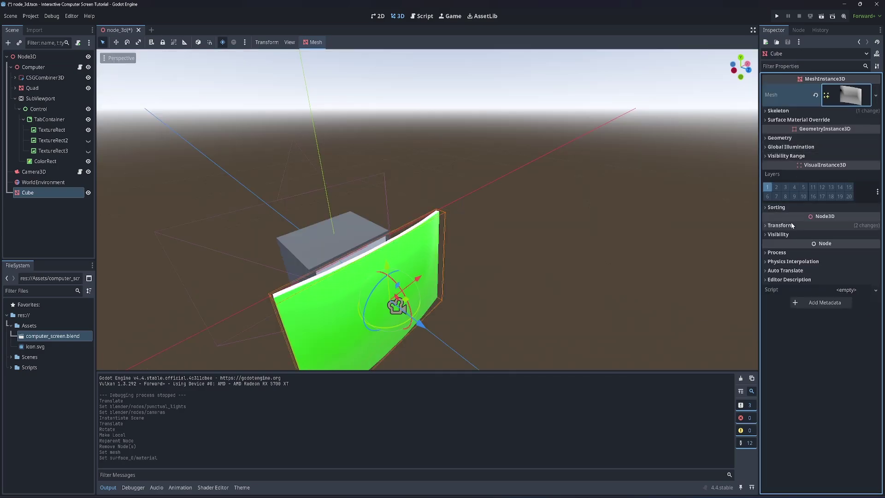
pyautogui.click(780, 225)
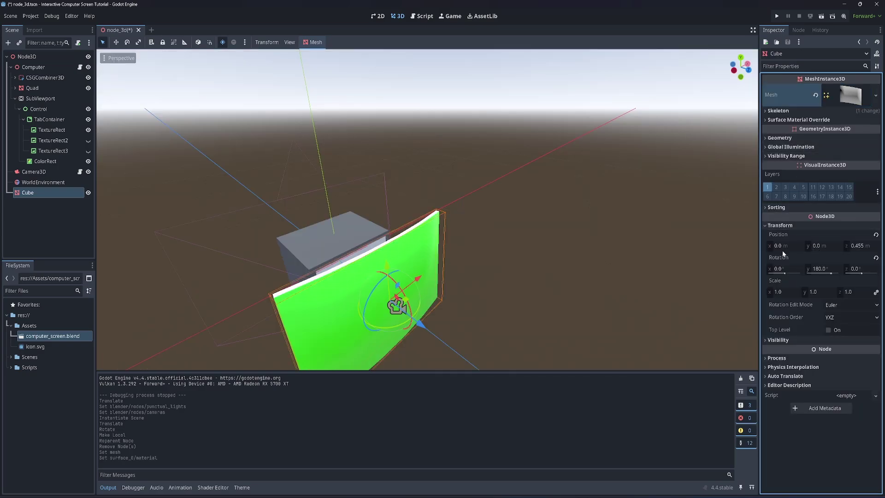
pyautogui.click(784, 292)
pyautogui.write('0.8')
pyautogui.press('Return')
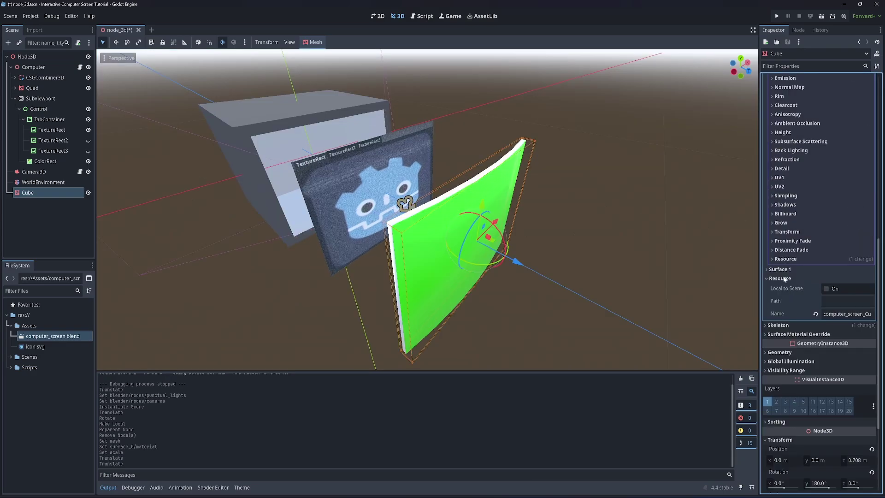
# - Enable Local to Scene on both the Cube's mesh resource and its Surface 0 material
pyautogui.scroll(2, 836, 308)
pyautogui.click(827, 301)
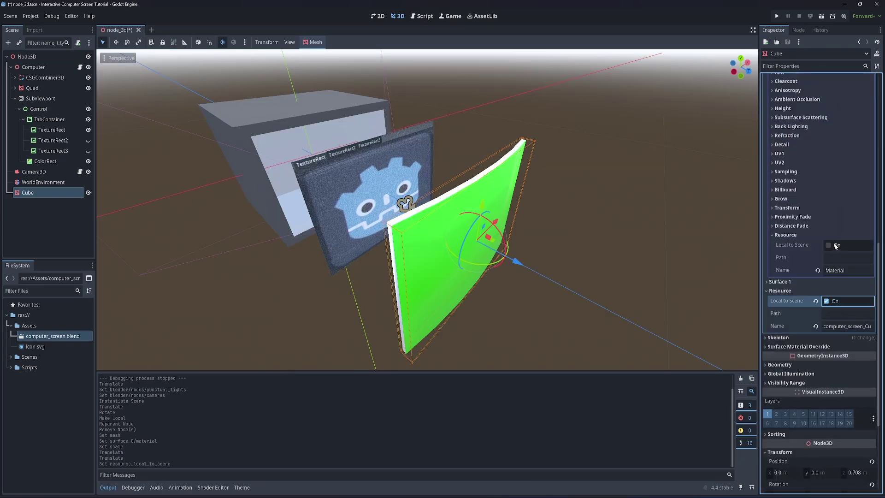
pyautogui.click(828, 245)
# - Reset the Surface 0 material's albedo color and give it a new ViewportTexture that uses the SubViewport
pyautogui.scroll(4, 792, 221)
pyautogui.click(782, 183)
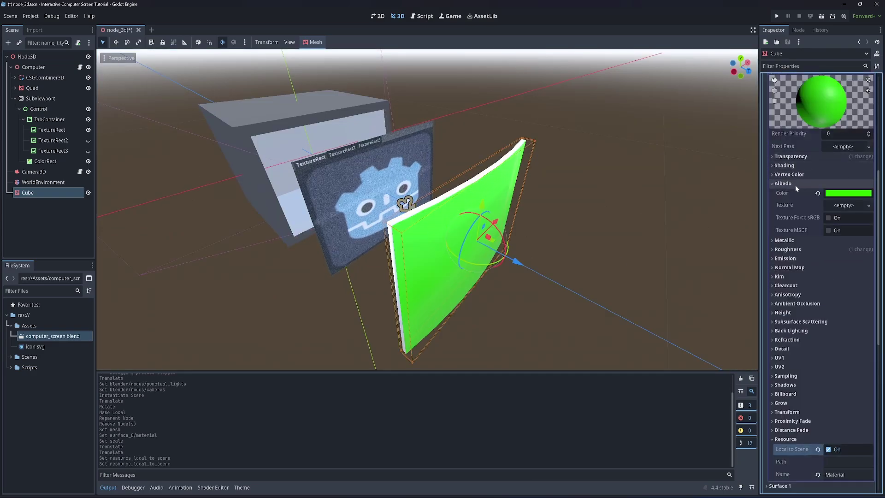
pyautogui.click(818, 194)
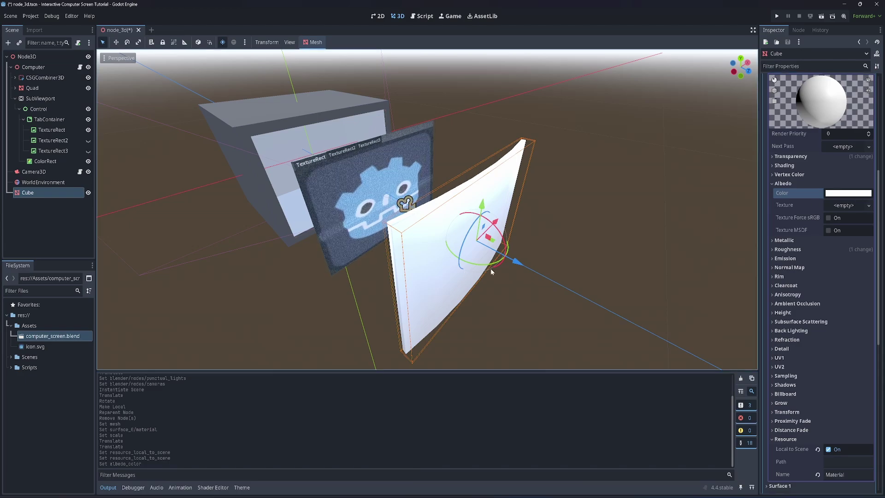
pyautogui.click(847, 205)
pyautogui.click(812, 218)
pyautogui.click(845, 206)
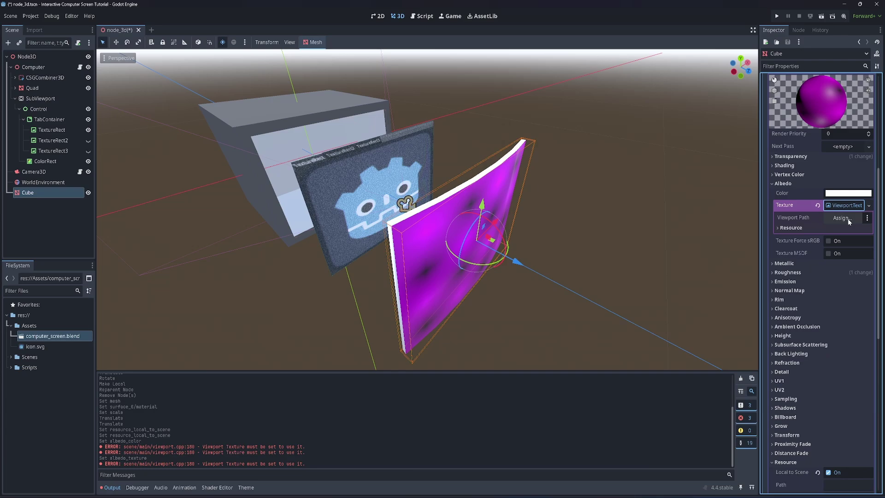
pyautogui.click(847, 218)
pyautogui.doubleClick(416, 187)
# - Move the Cube back along Z into the front opening of the computer case
pyautogui.moveTo(497, 207); pyautogui.dragTo(480, 185, button='middle')
pyautogui.moveTo(470, 225); pyautogui.dragTo(391, 217)
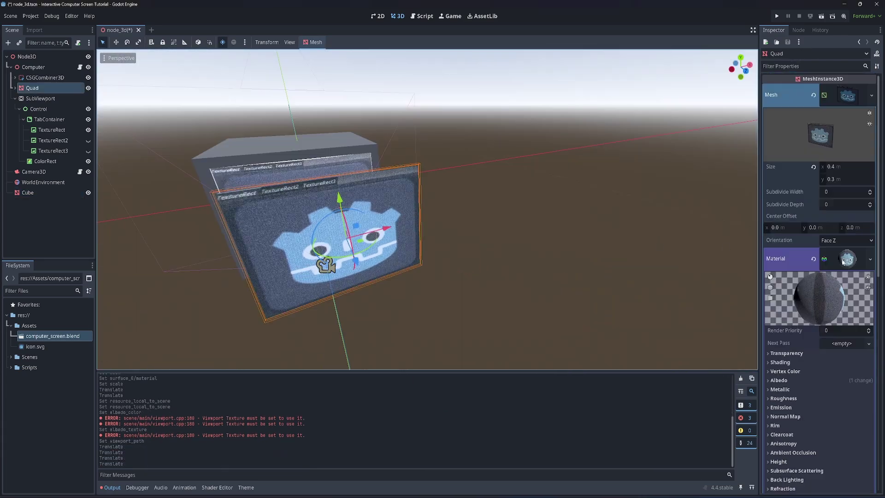
# - Clear the material from the Quad's mesh
pyautogui.click(847, 258)
pyautogui.click(825, 331)
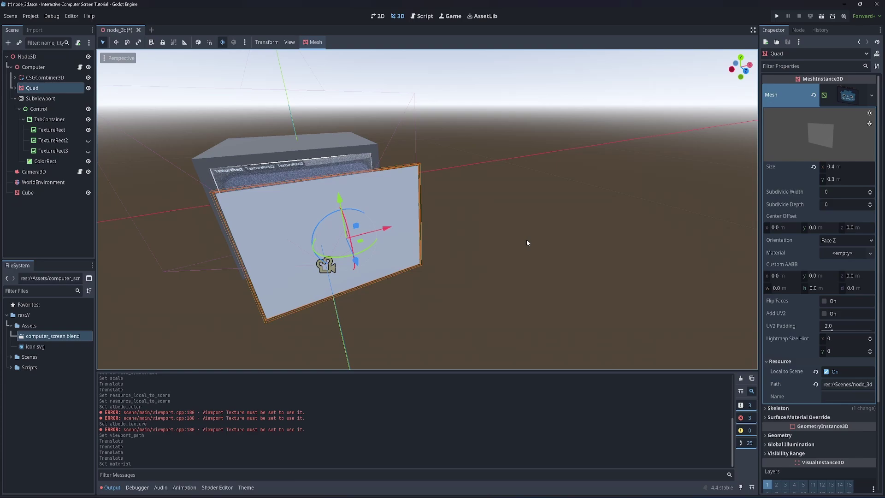
pyautogui.moveTo(389, 249); pyautogui.dragTo(459, 226, button='middle')
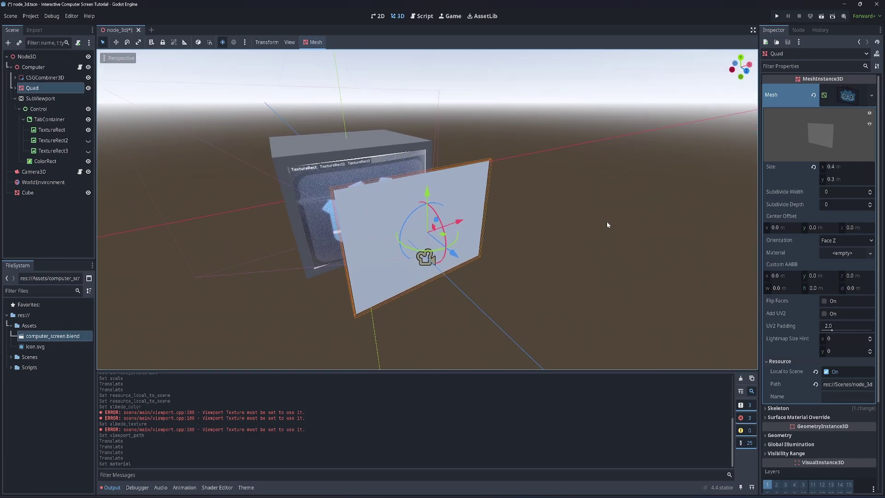
# - Set the Quad's X position to 0 and move it back along Z to about 0.2 m, against the curved screen
pyautogui.click(846, 94)
pyautogui.click(780, 225)
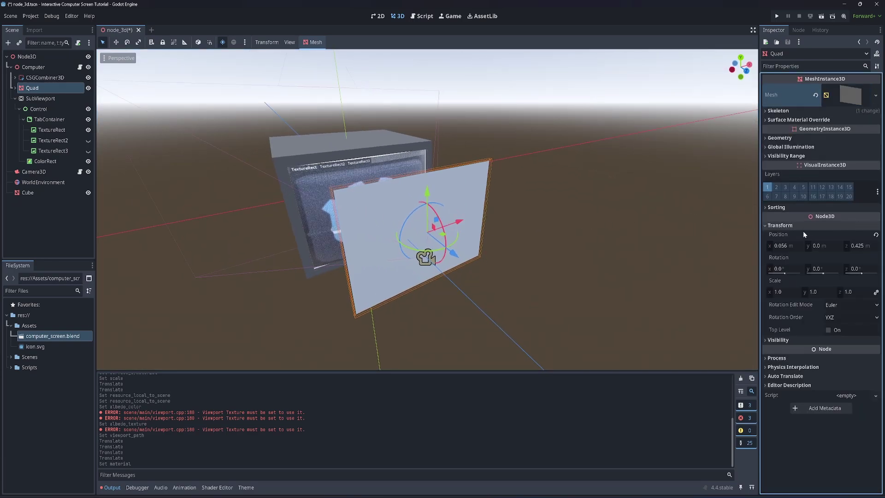
pyautogui.click(783, 245)
pyautogui.write('0')
pyautogui.press('Return')
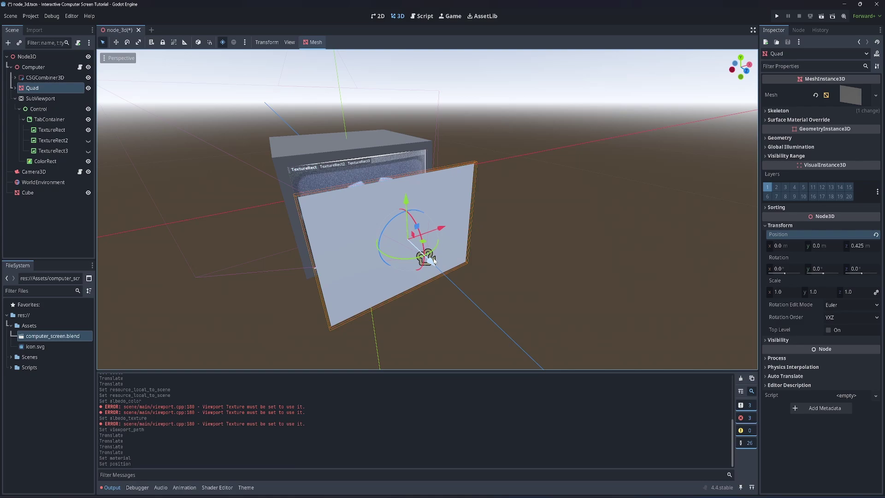
pyautogui.moveTo(445, 253); pyautogui.dragTo(376, 227)
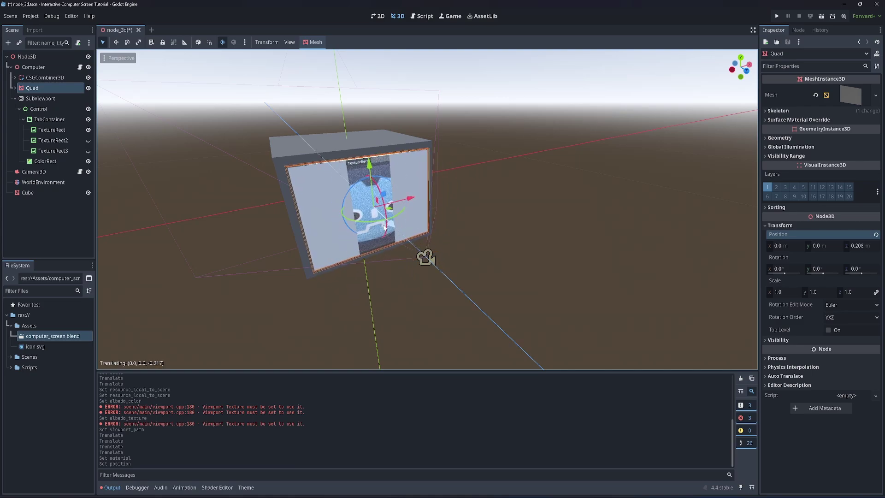
# - Check the Quad's alignment with the curved screen and hide the Quad
pyautogui.moveTo(375, 226); pyautogui.dragTo(259, 221, button='middle')
pyautogui.scroll(5, 439, 204)
pyautogui.click(88, 87)
pyautogui.scroll(-6, 258, 221)
# - Reparent the Cube under the Computer node and rename it Screen
pyautogui.click(15, 88)
pyautogui.moveTo(46, 202); pyautogui.dragTo(39, 70)
pyautogui.doubleClick(41, 182)
pyautogui.write('Screen')
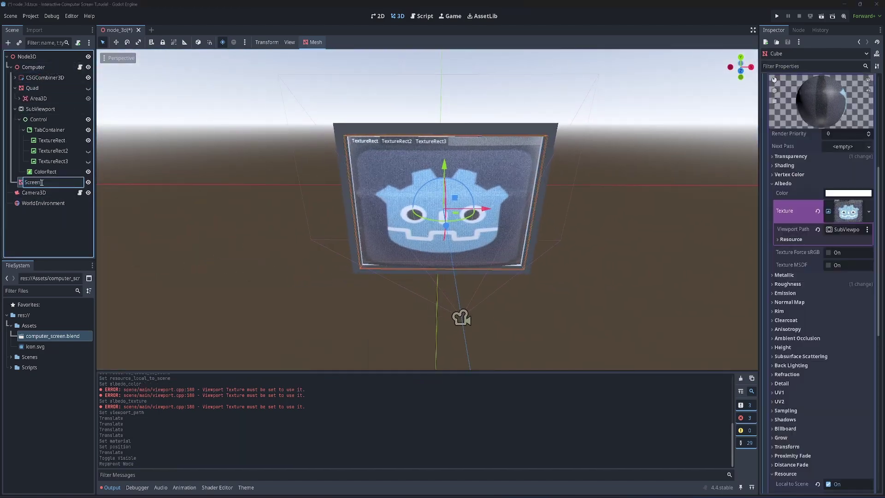
pyautogui.press('Return')
# - Delete the Quad's Area3D together with its collision shape
pyautogui.click(34, 99)
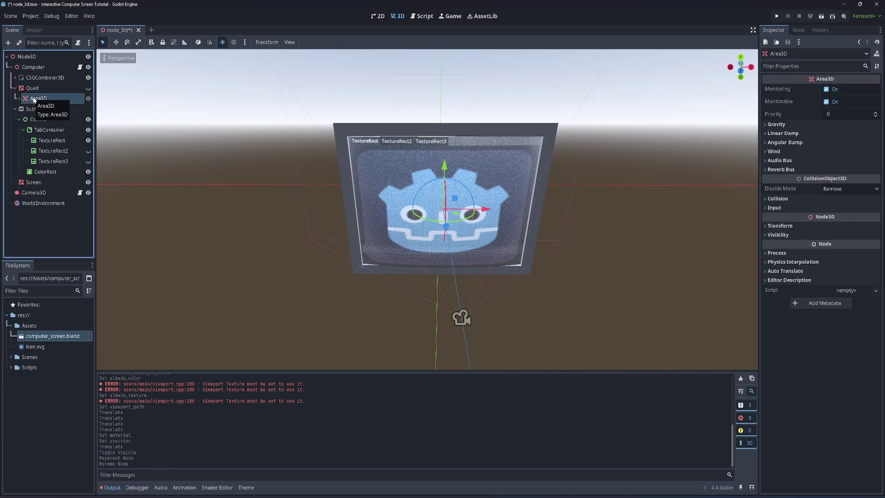
pyautogui.click(18, 98)
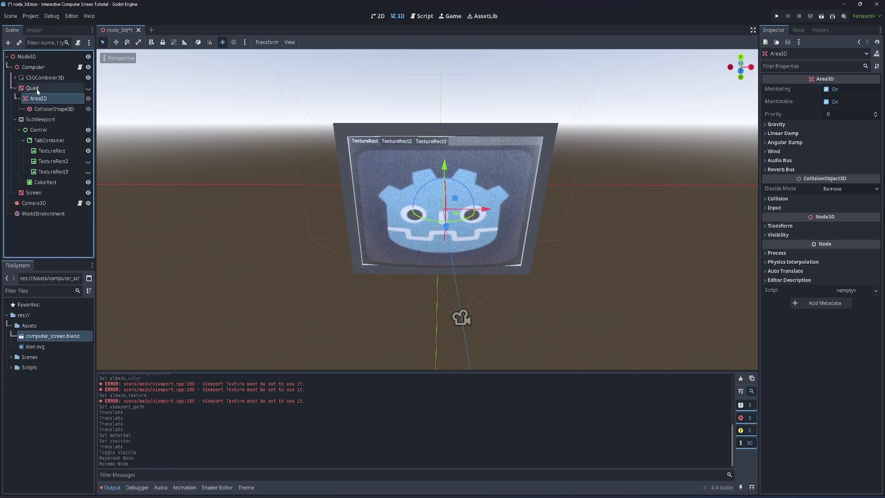
pyautogui.click(32, 88)
pyautogui.click(37, 98)
pyautogui.press('Delete')
pyautogui.press('Return')
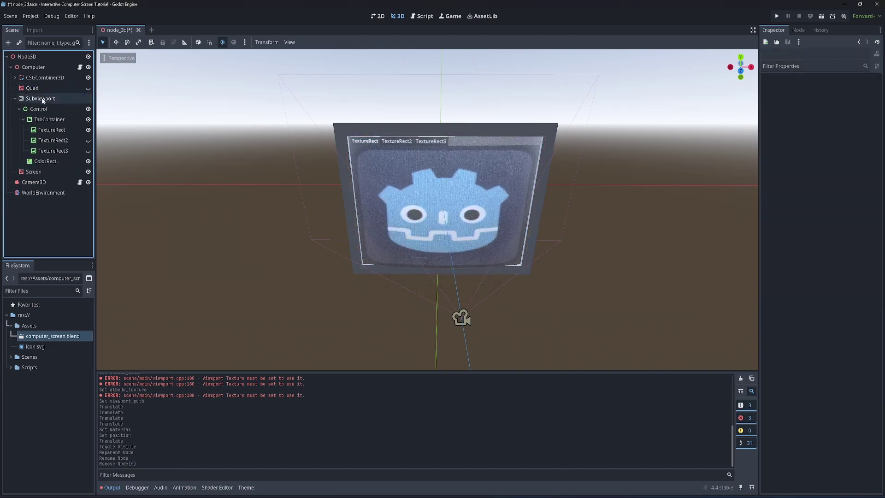
# - Create a trimesh collision shape as a sibling of the Screen mesh
pyautogui.click(33, 171)
pyautogui.click(316, 42)
pyautogui.click(334, 54)
pyautogui.click(417, 283)
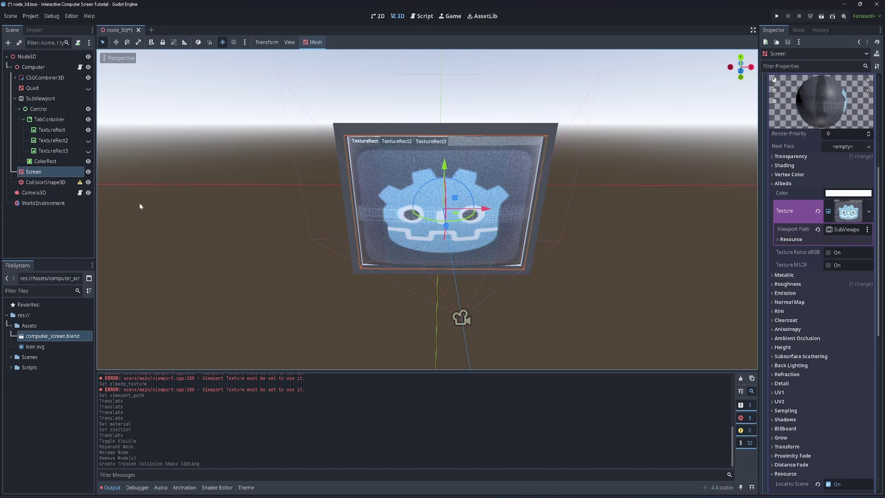
# - Add an Area3D as a child of Screen and move the new CollisionShape3D into it
pyautogui.hotkey('ctrl', 'a')
pyautogui.write('area')
pyautogui.doubleClick(377, 243)
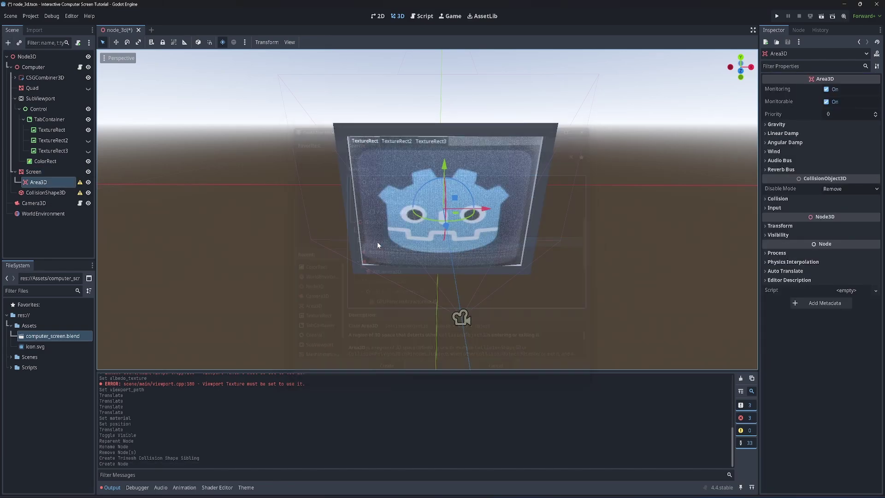
pyautogui.click(46, 192)
pyautogui.moveTo(46, 192); pyautogui.dragTo(39, 182)
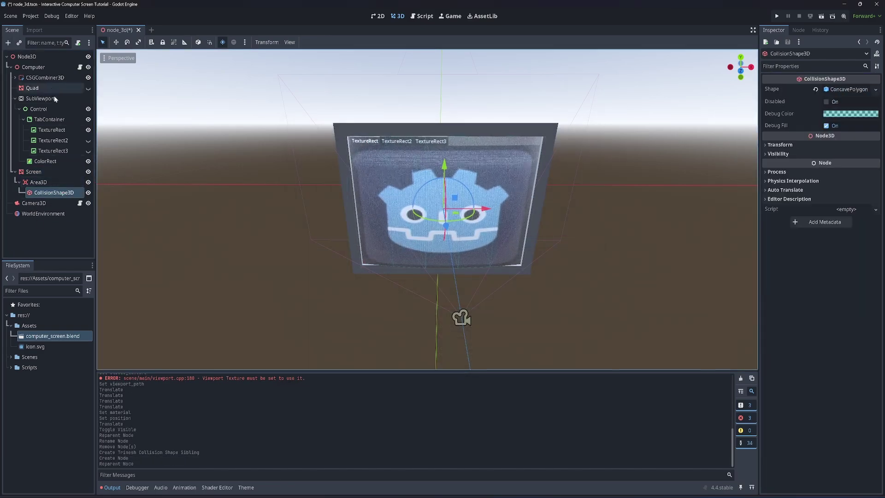
# - In computer.gd, change the node_area reference from the Quad's Area3D to the one under Screen
pyautogui.click(79, 68)
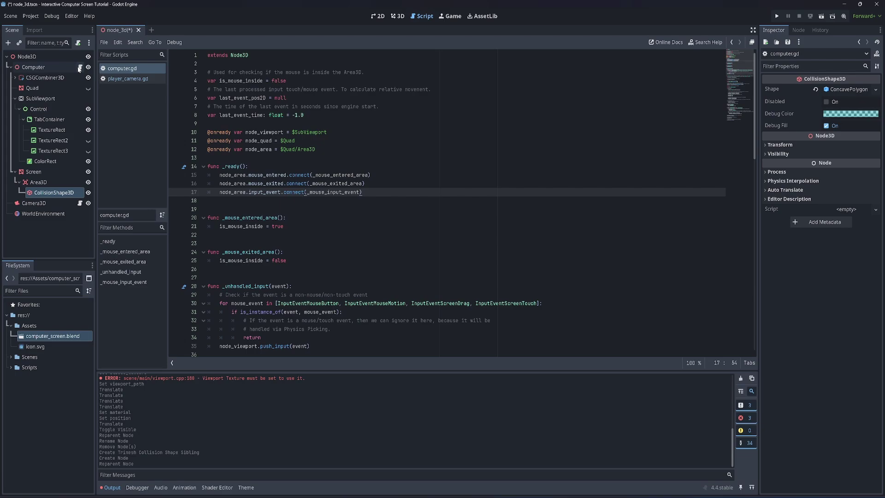
pyautogui.moveTo(294, 149); pyautogui.dragTo(286, 149)
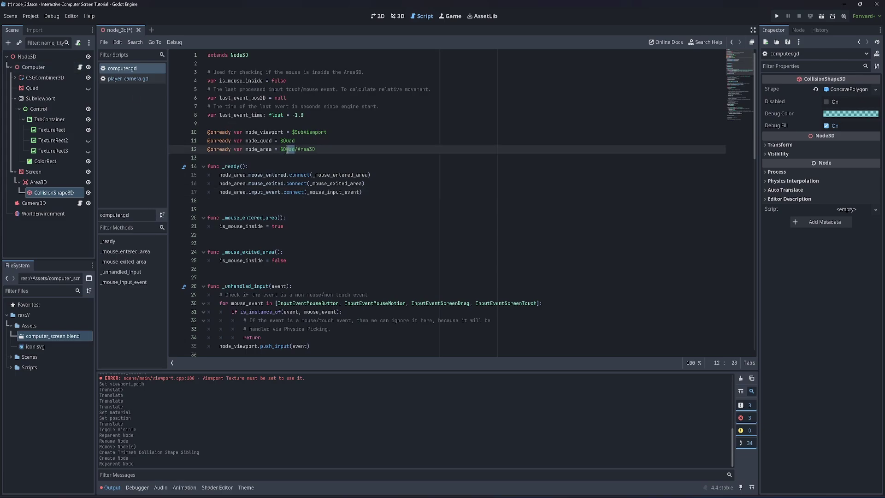
pyautogui.write('Scree')
pyautogui.press('Return')
pyautogui.click(326, 143)
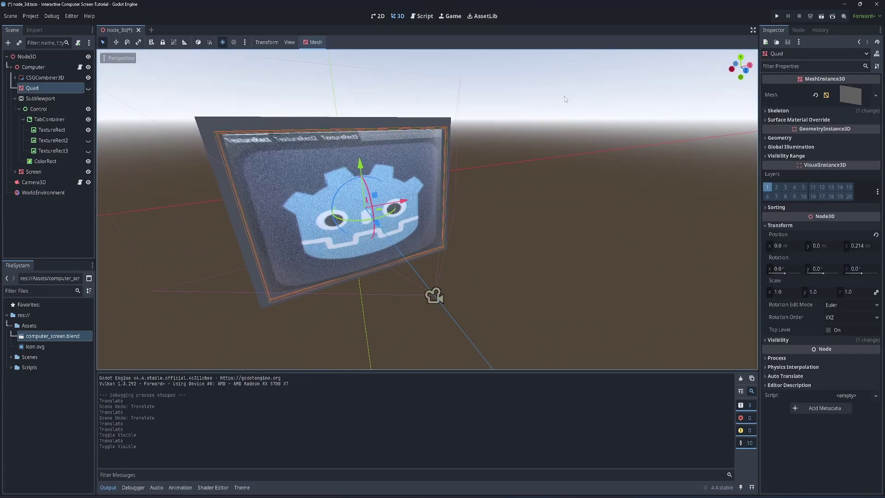
# - Run the project and test the curved screen by switching between the TextureRect, TextureRect2 and TextureRect3 tabs
pyautogui.press('F5')
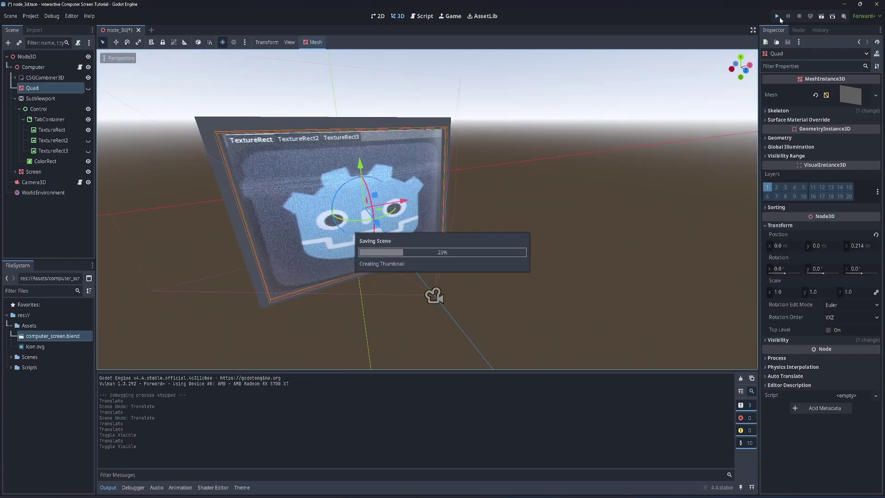
pyautogui.click(364, 111)
pyautogui.click(407, 107)
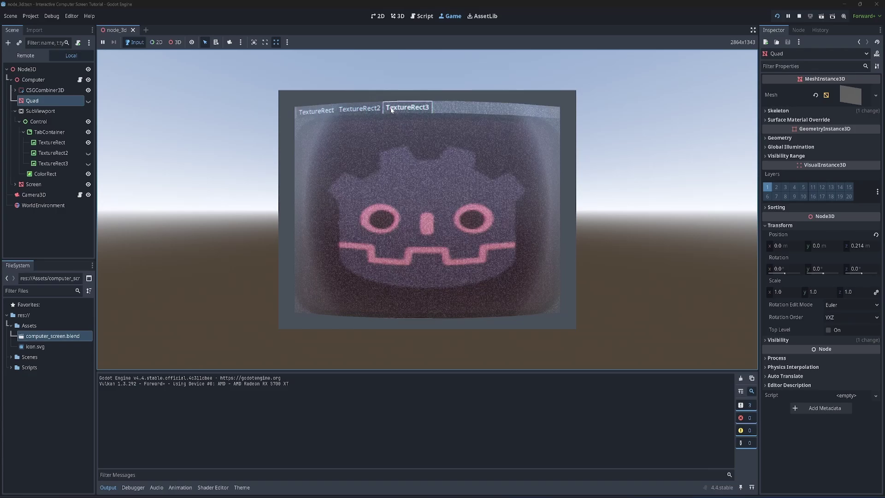
pyautogui.click(359, 109)
pyautogui.click(321, 112)
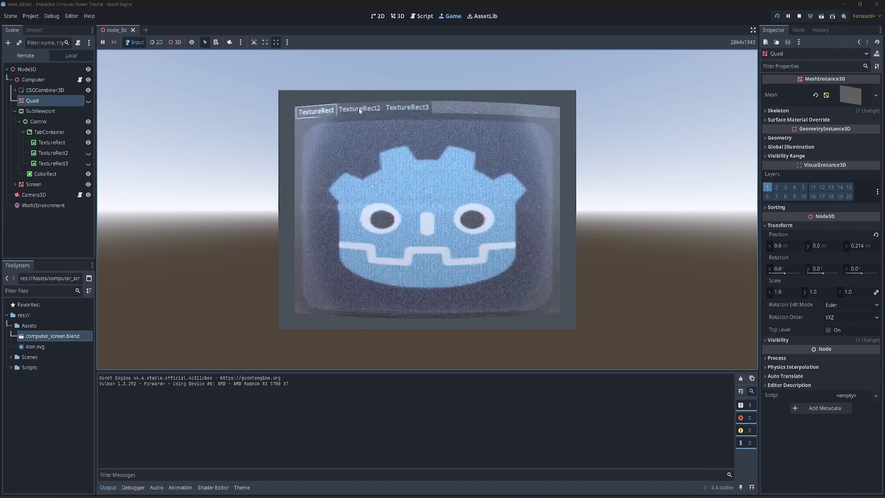
pyautogui.click(407, 108)
pyautogui.click(368, 109)
pyautogui.click(316, 111)
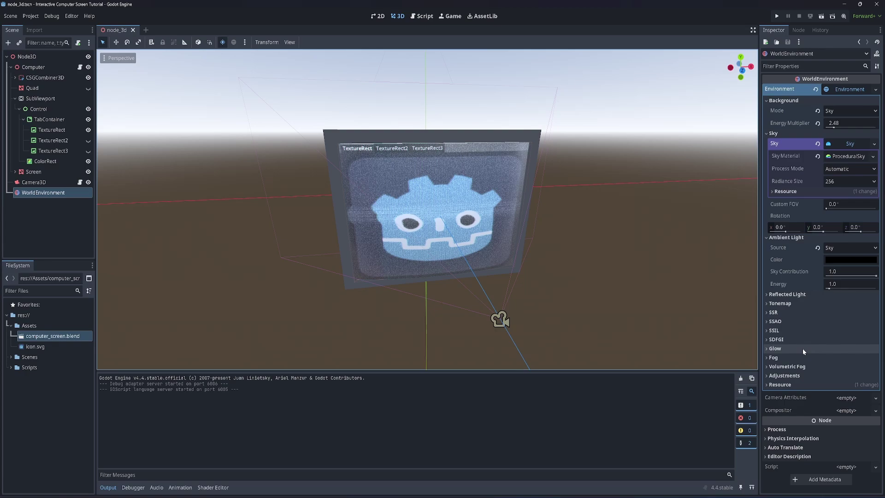
# - Enable Glow in the WorldEnvironment's environment settings
pyautogui.click(771, 349)
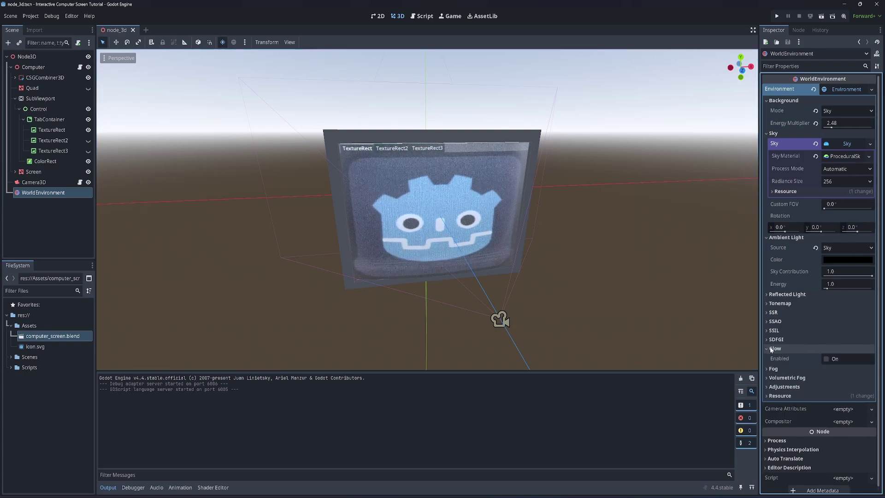
pyautogui.click(826, 358)
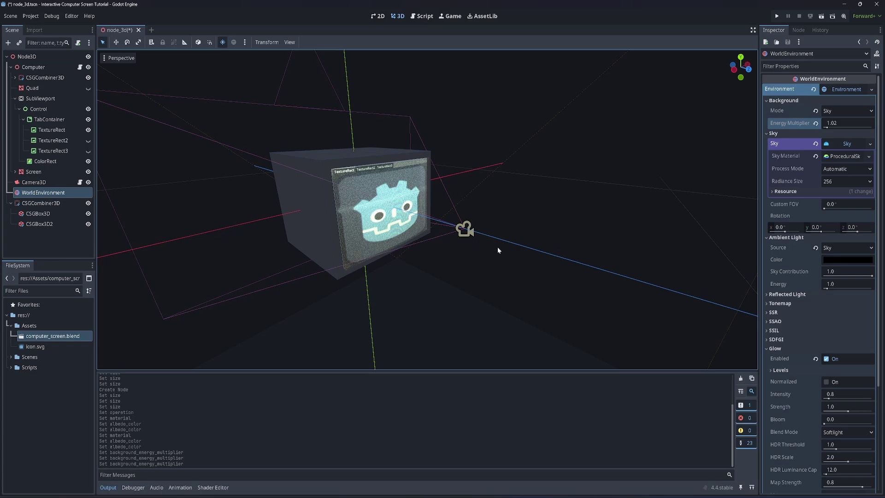
# - Set the Screen material's albedo to an overbright cyan-blue with raw values of about R 2.573, G 4.779, B 6.985
pyautogui.click(59, 172)
pyautogui.click(848, 213)
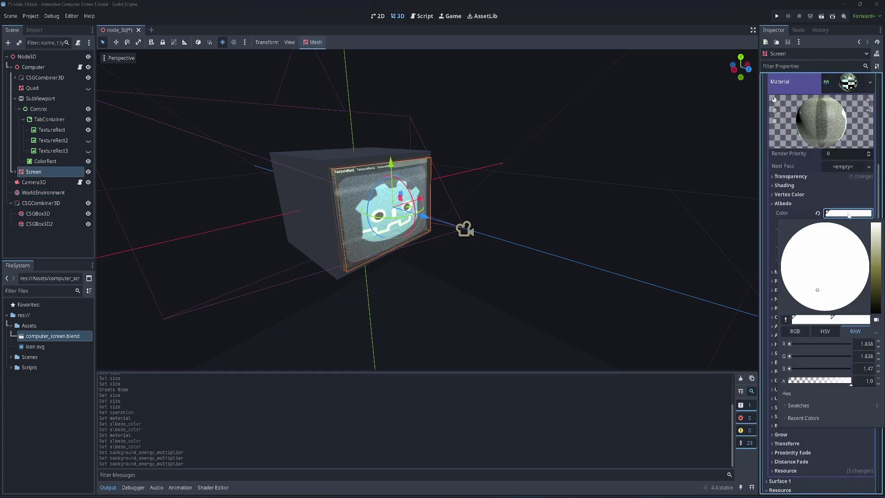
pyautogui.moveTo(790, 343); pyautogui.dragTo(790, 369)
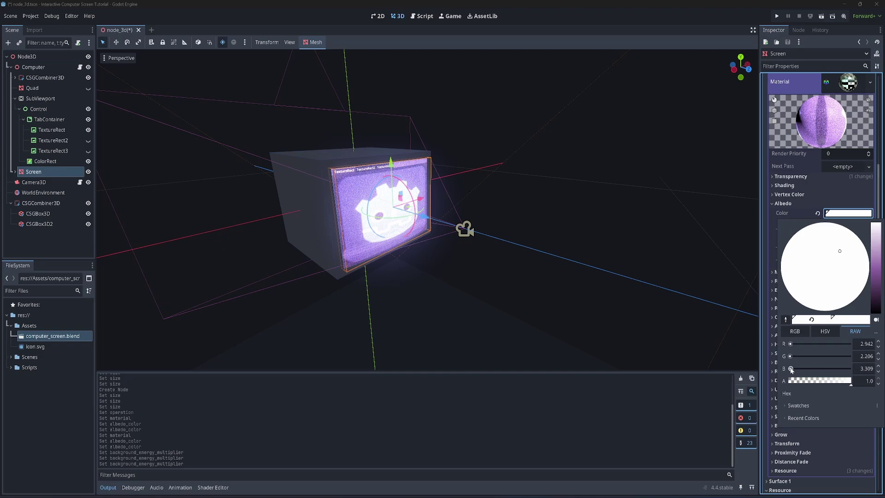
pyautogui.click(542, 235)
pyautogui.click(846, 213)
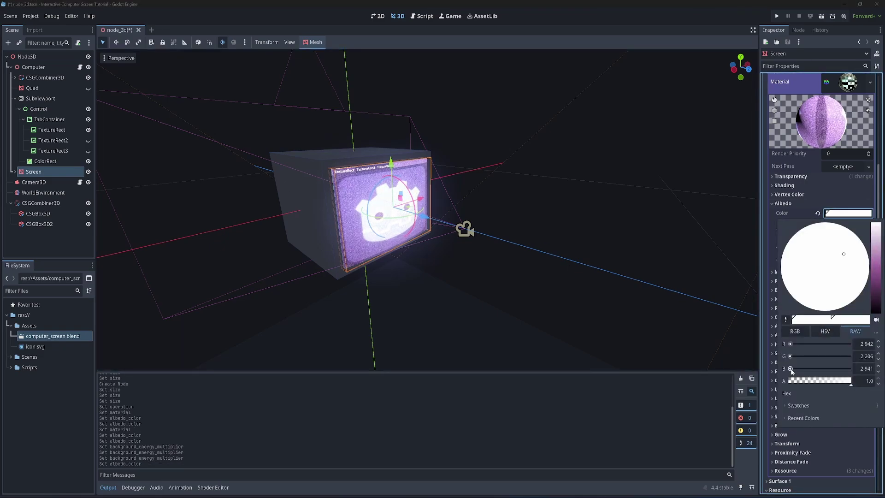
pyautogui.moveTo(877, 353)
pyautogui.mouseDown()
pyautogui.moveTo(878, 339)
pyautogui.moveTo(878, 346)
pyautogui.mouseUp()
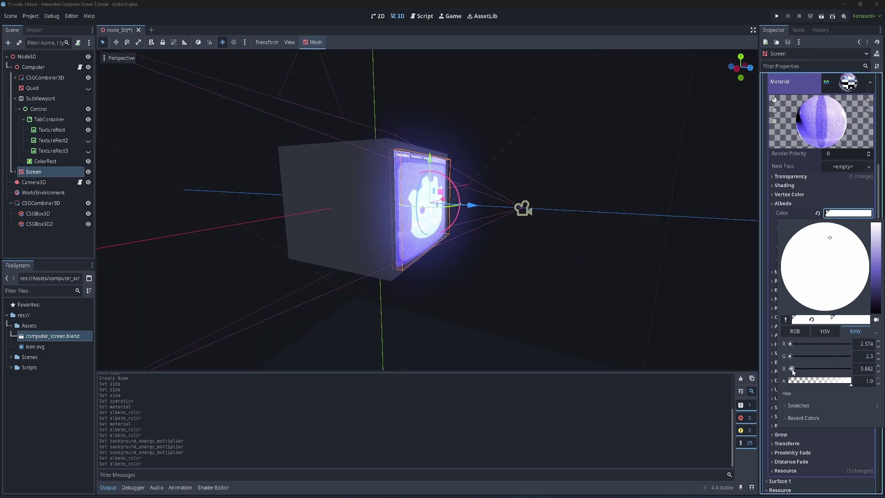
pyautogui.moveTo(792, 369); pyautogui.dragTo(790, 344)
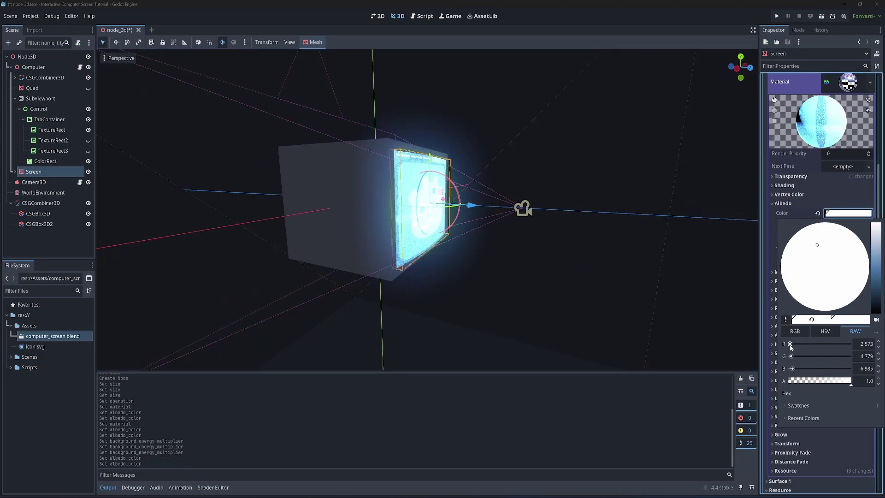
pyautogui.click(620, 286)
pyautogui.moveTo(620, 286)
pyautogui.mouseDown(button='right')
pyautogui.moveTo(482, 286)
pyautogui.moveTo(608, 286)
pyautogui.mouseUp(button='right')
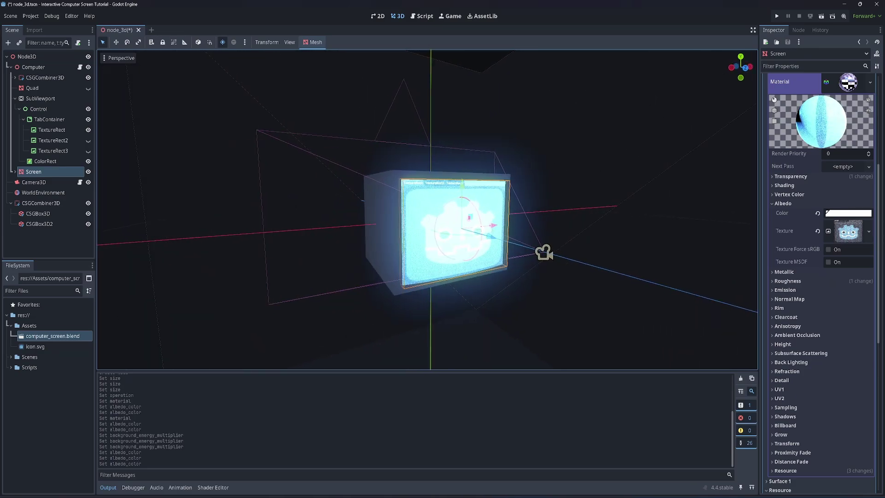